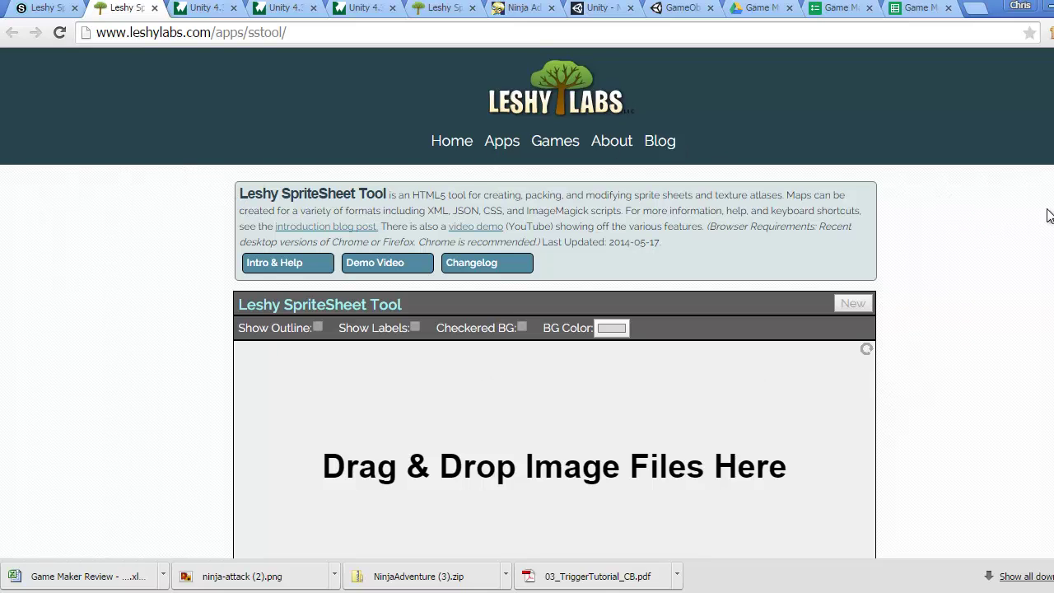
# - Open the OpenGameArt Pzuh Platformer Sprites page from the course's Sprites & Assets materials in its own browser tab
pyautogui.scroll(-2, 527, 303)
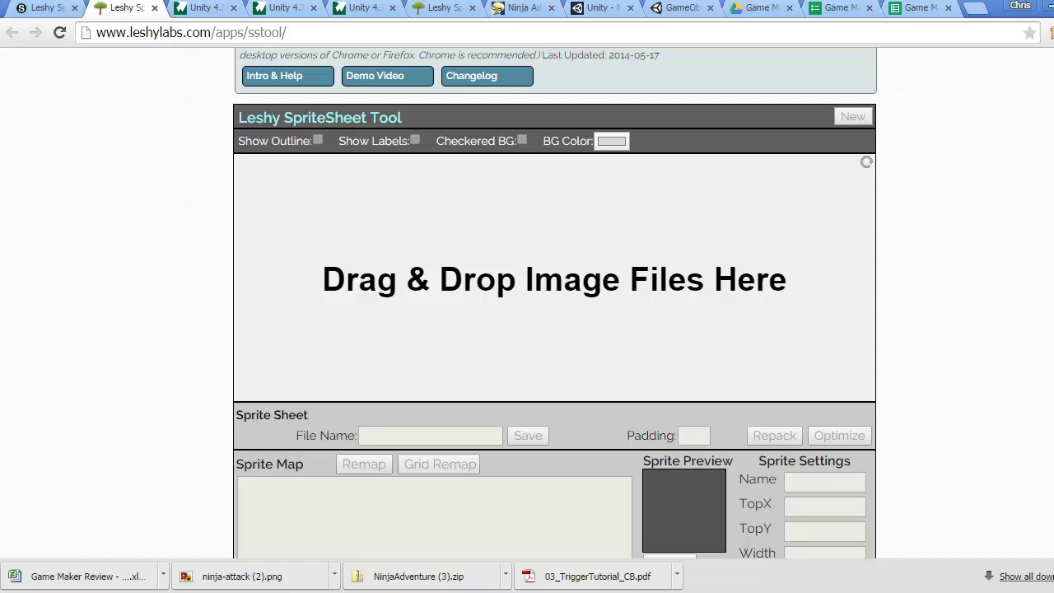
pyautogui.click(55, 14)
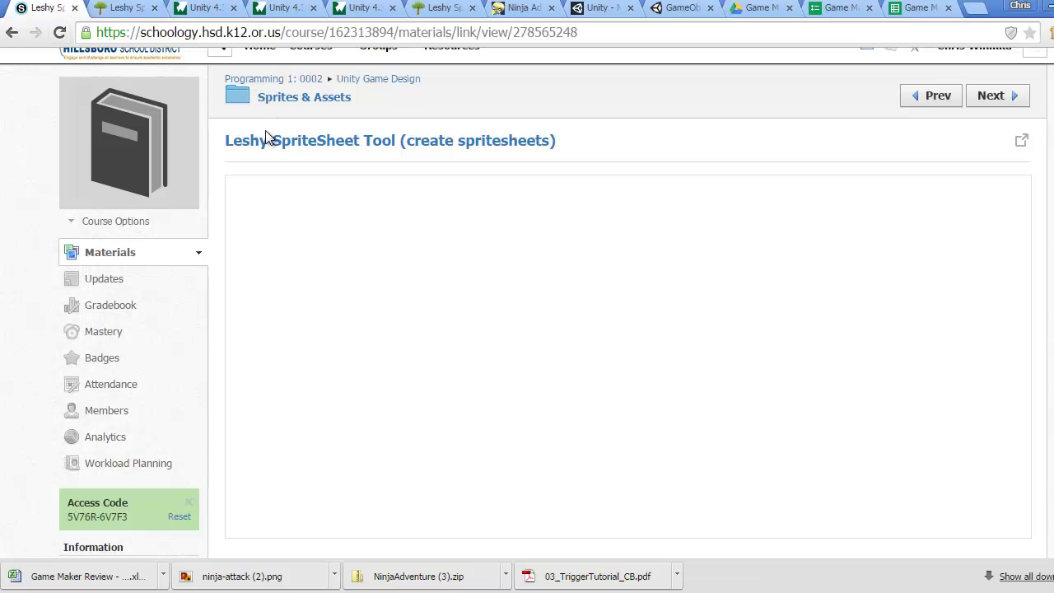
pyautogui.click(11, 32)
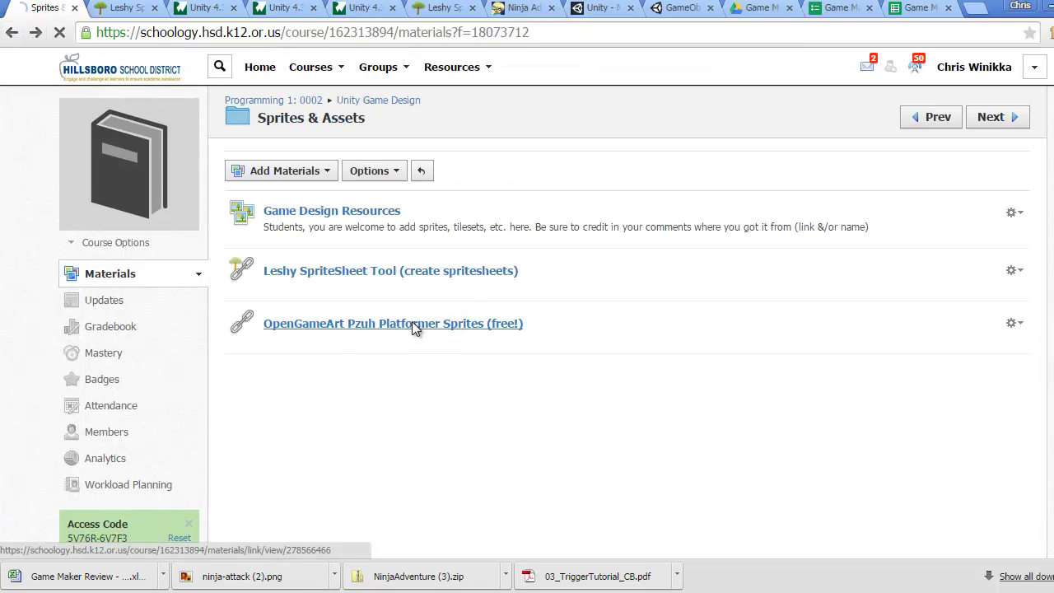
pyautogui.click(413, 326)
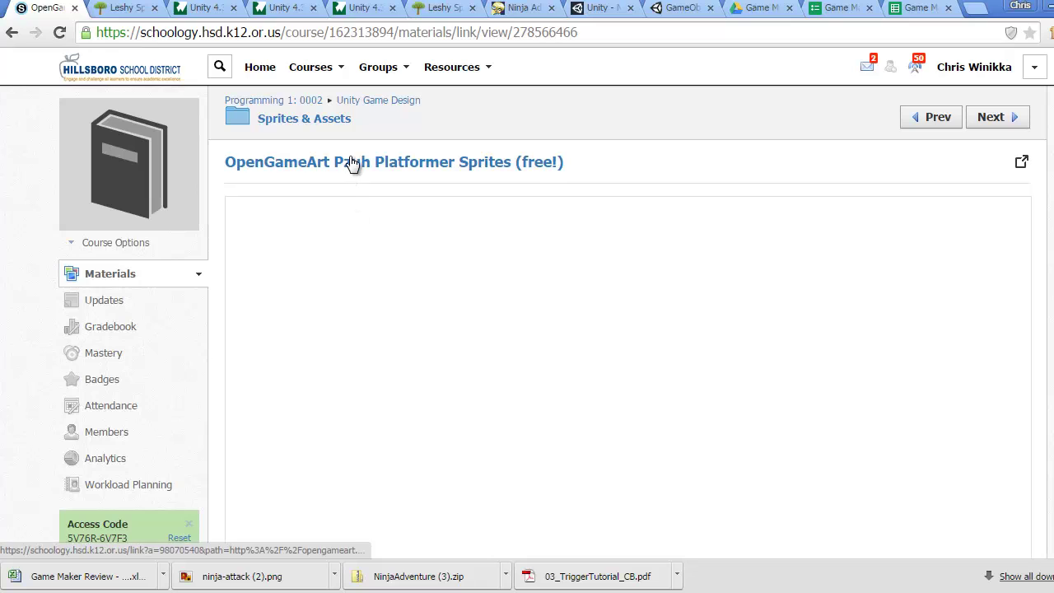
pyautogui.click(352, 159)
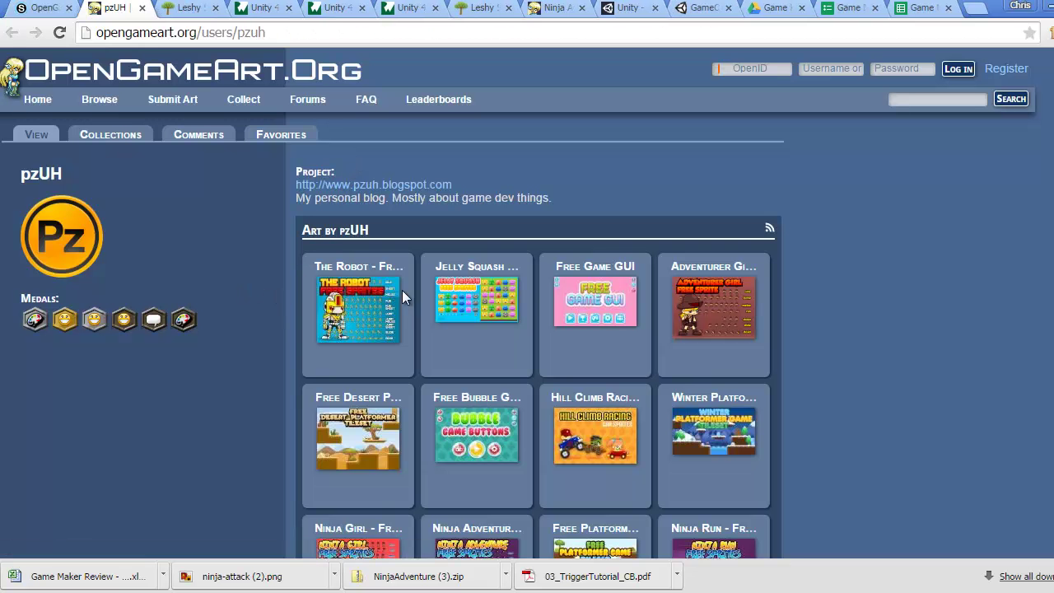
# - Open the Ninja Adventure free sprite page and examine the animation states in its enlarged preview
pyautogui.scroll(-3, 519, 303)
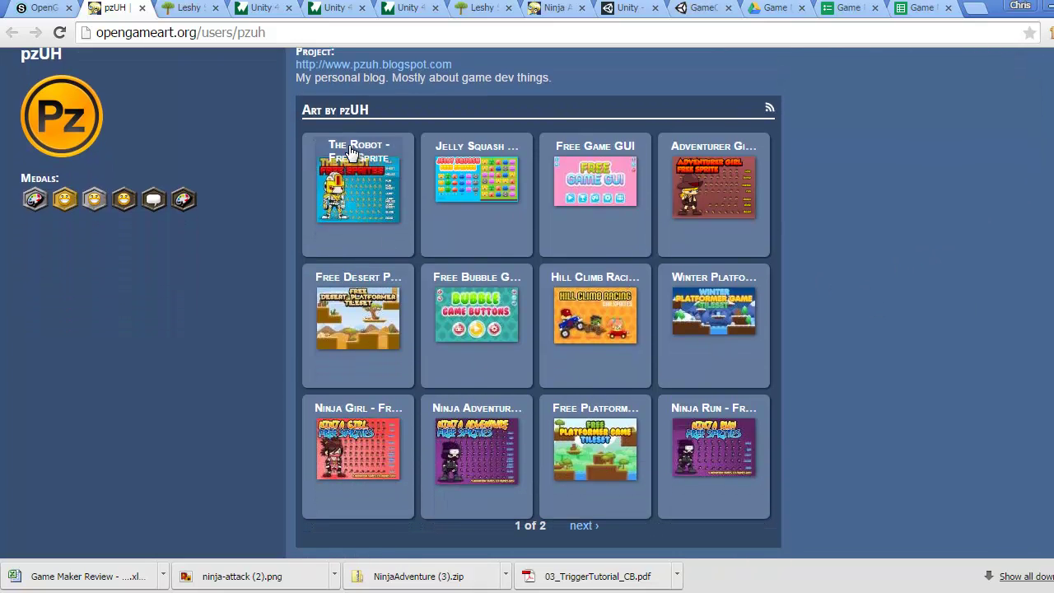
pyautogui.click(465, 420)
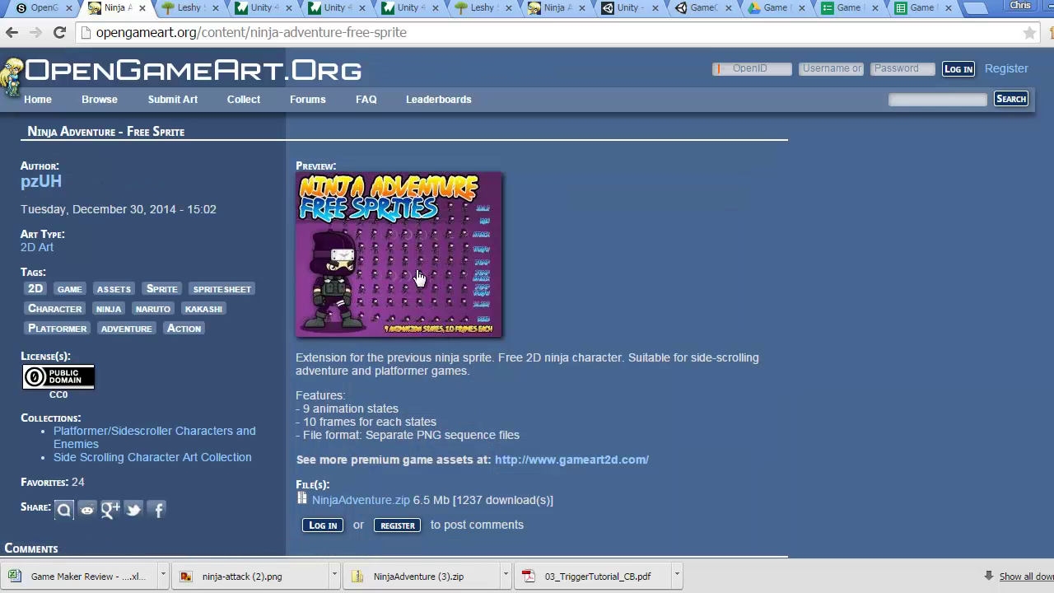
pyautogui.click(407, 260)
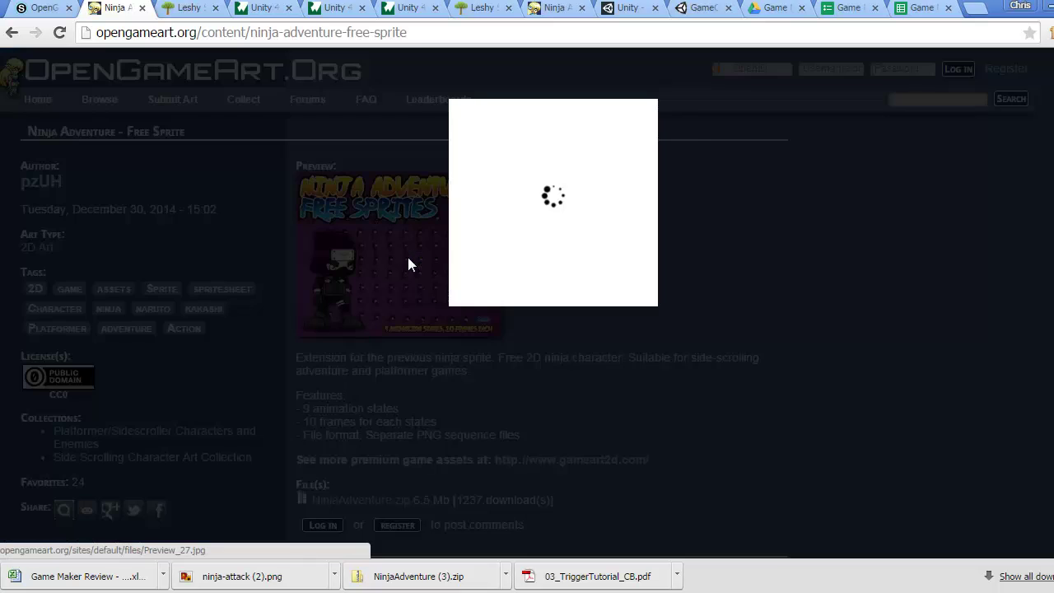
pyautogui.scroll(-1, 407, 264)
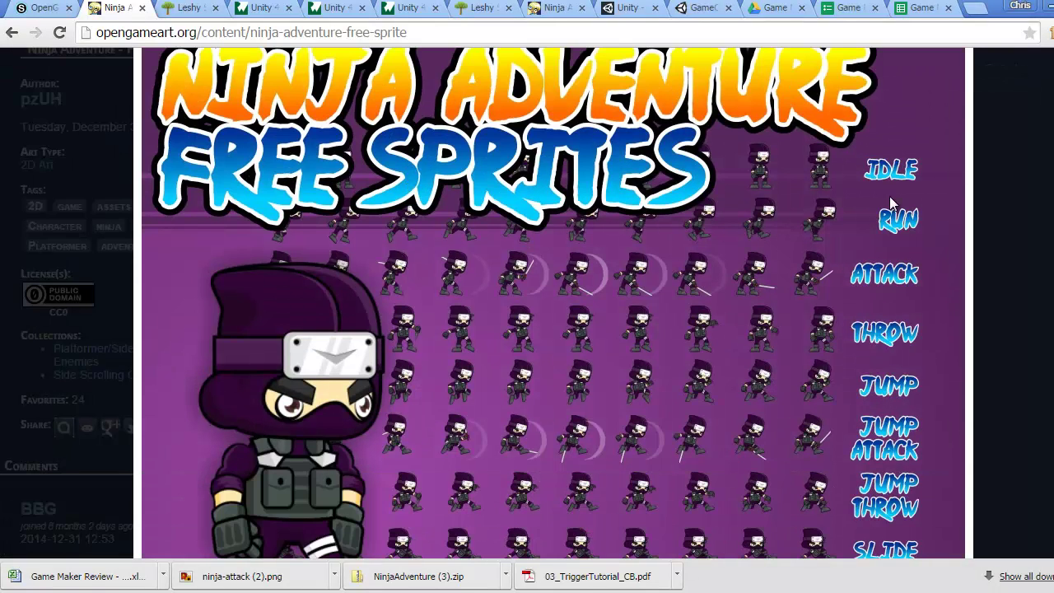
pyautogui.scroll(-1, 889, 196)
pyautogui.scroll(-1, 889, 469)
pyautogui.scroll(1, 890, 487)
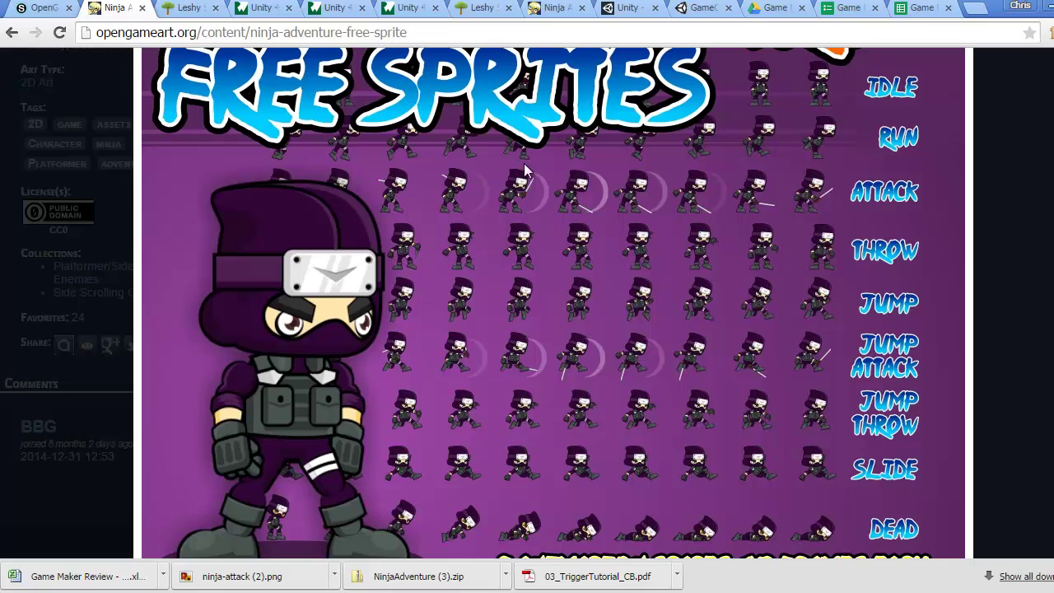
pyautogui.scroll(-2, 848, 229)
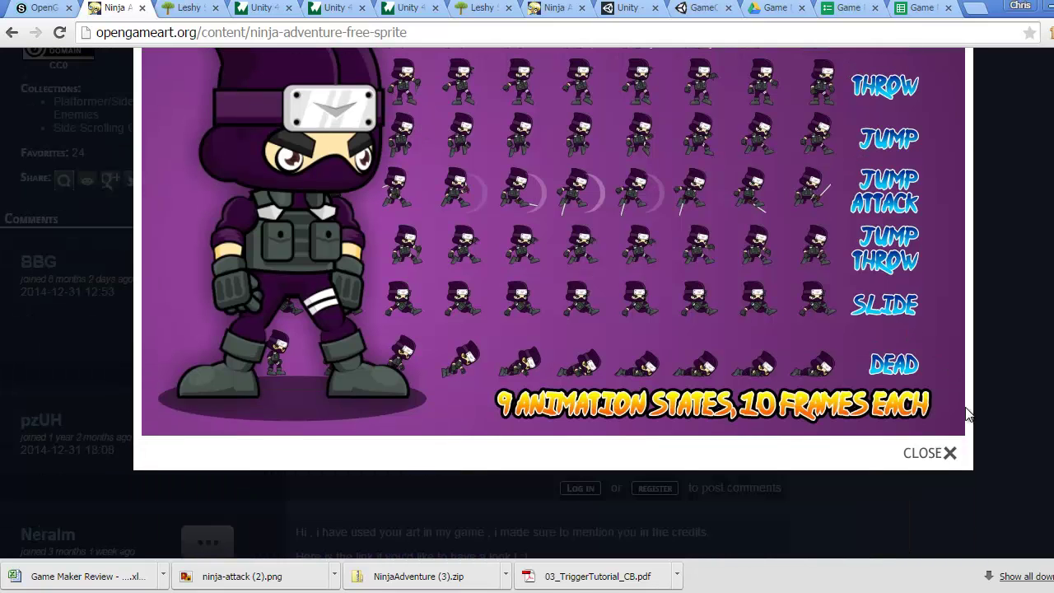
pyautogui.click(943, 459)
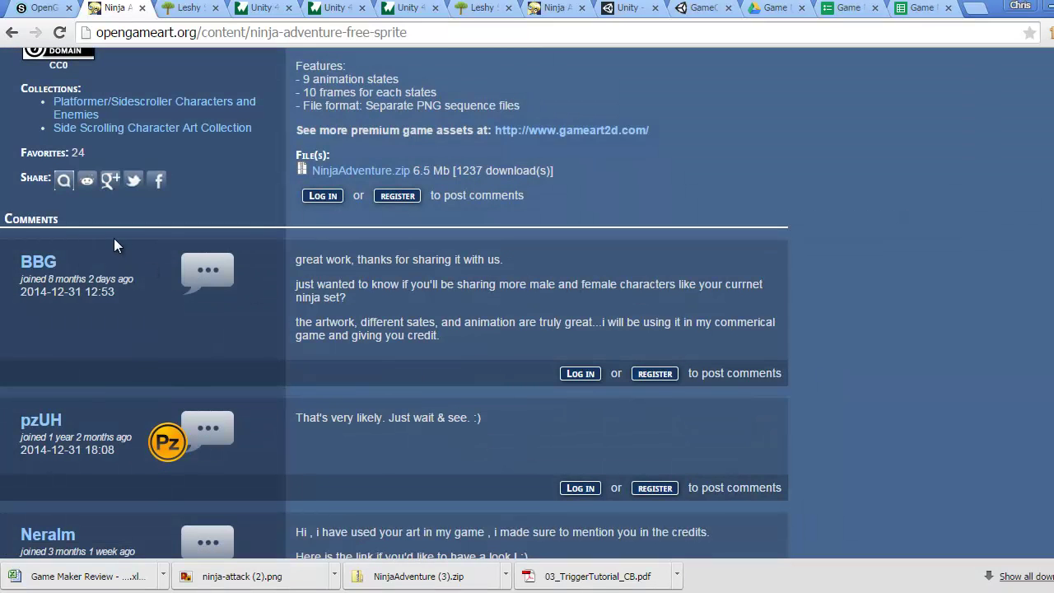
# - Review the license, features and download file listed on the Ninja Adventure page
pyautogui.scroll(1, 95, 164)
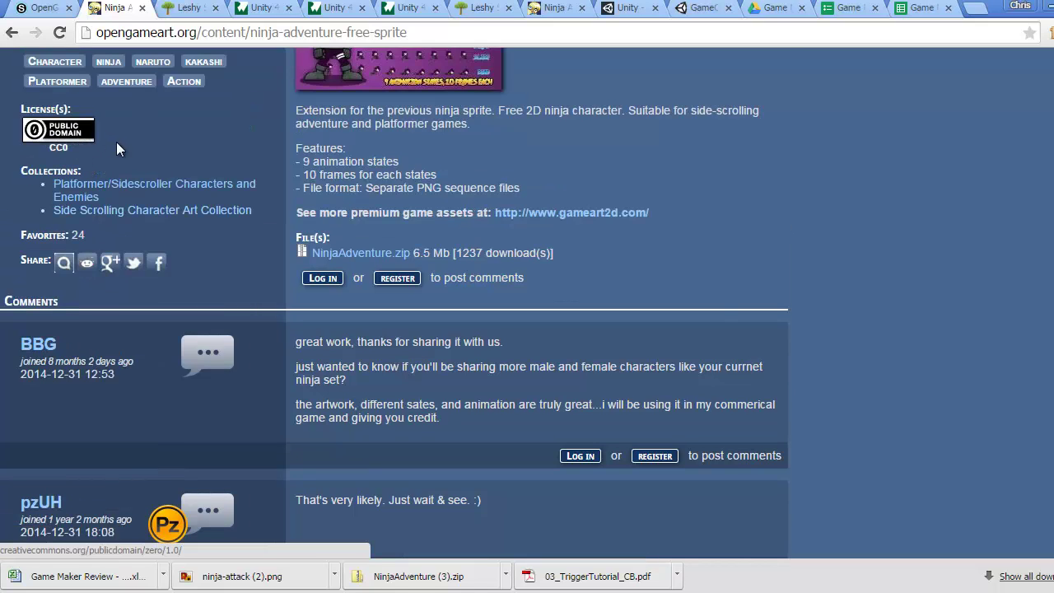
pyautogui.scroll(1, 176, 168)
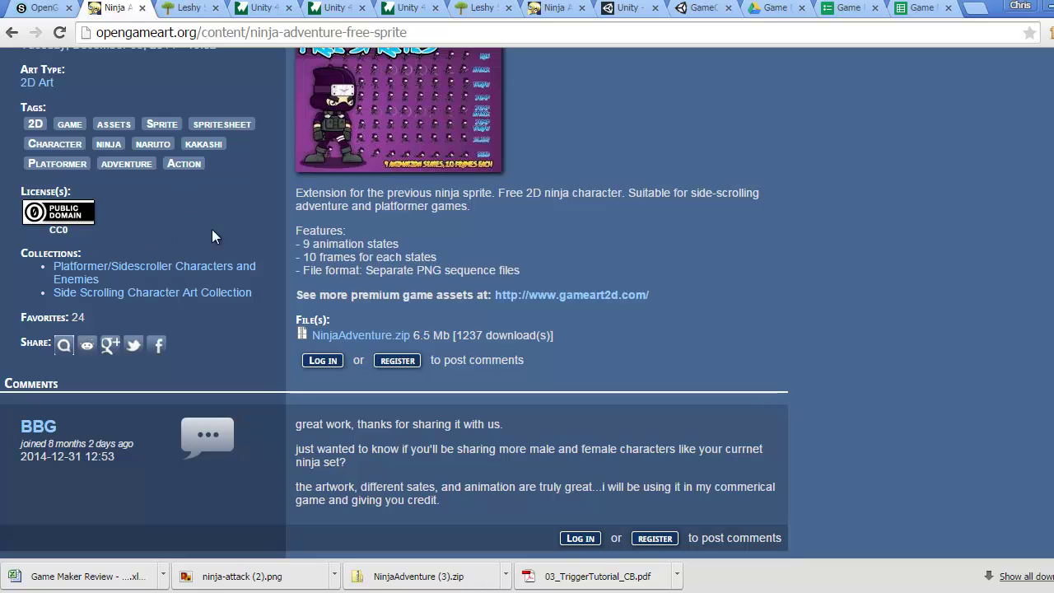
pyautogui.scroll(2, 247, 244)
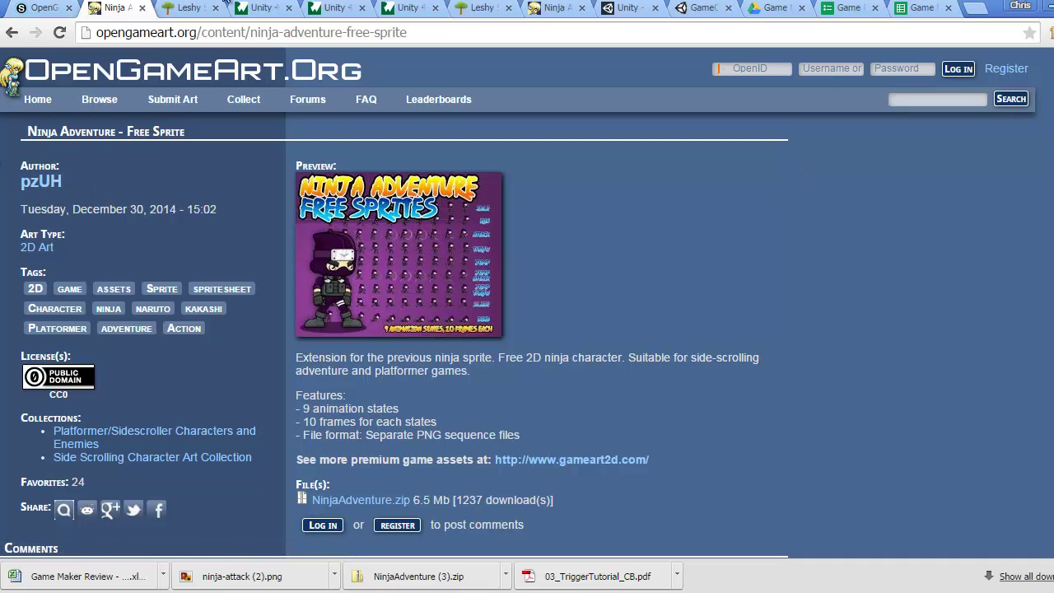
# - Return to the Leshy SpriteSheet Tool and bring up the png folder inside NinjaAdventure (2) in Windows Explorer
pyautogui.click(206, 15)
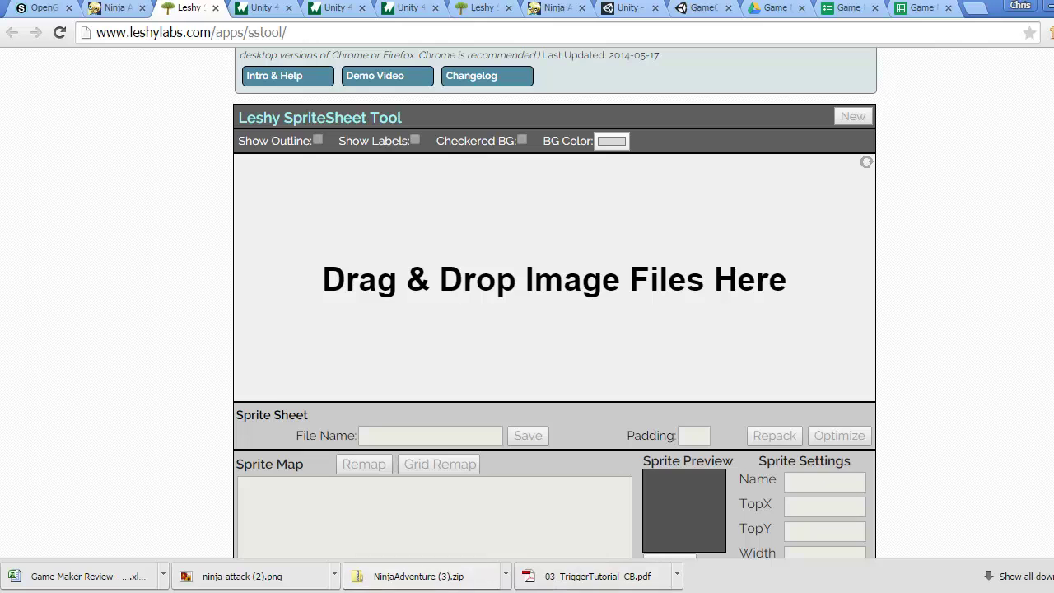
pyautogui.click(313, 466)
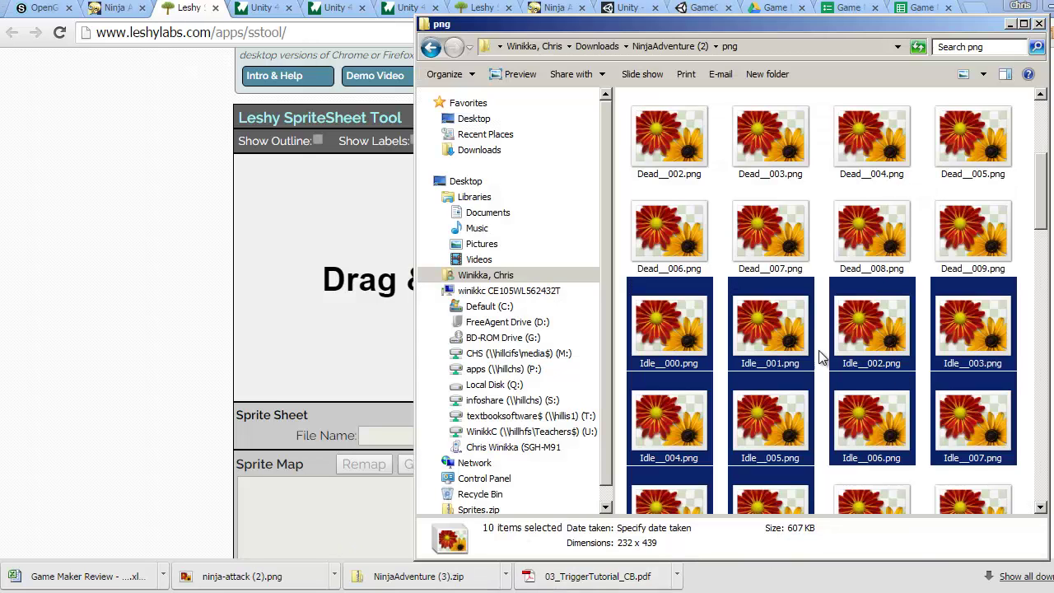
pyautogui.click(675, 47)
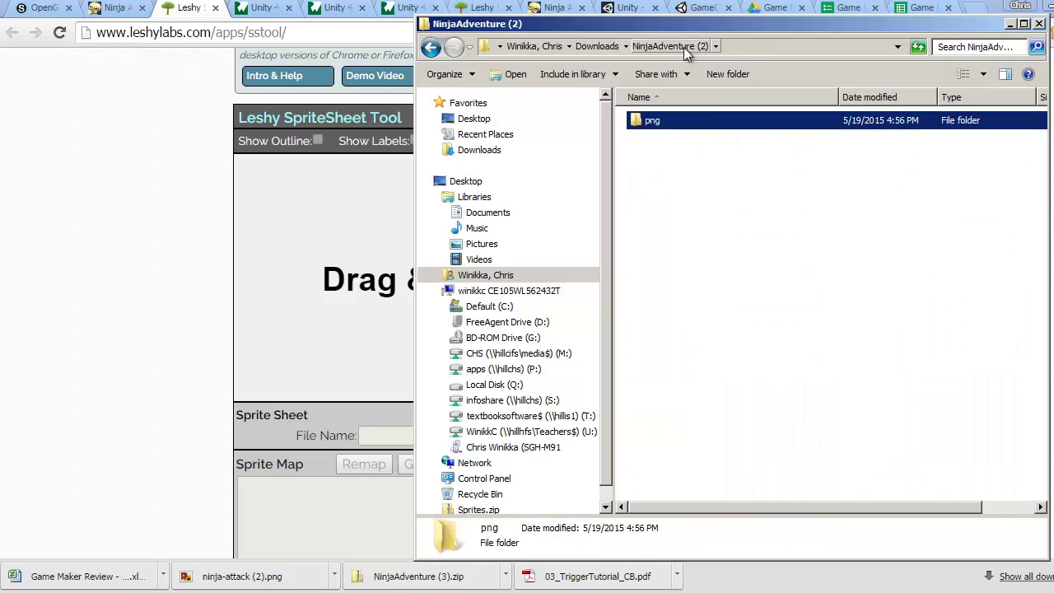
pyautogui.doubleClick(642, 123)
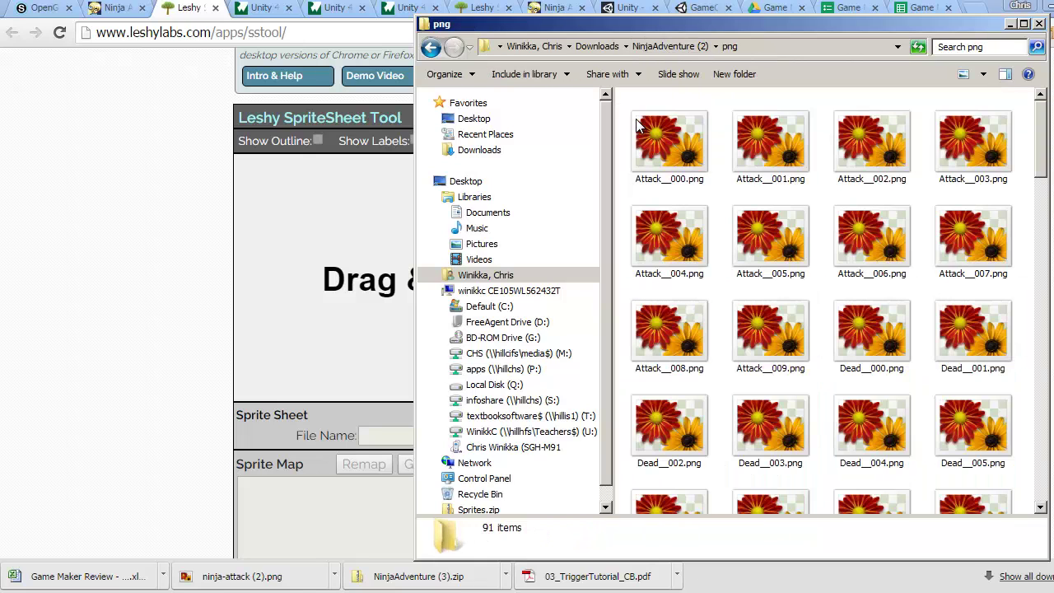
pyautogui.scroll(-5, 725, 356)
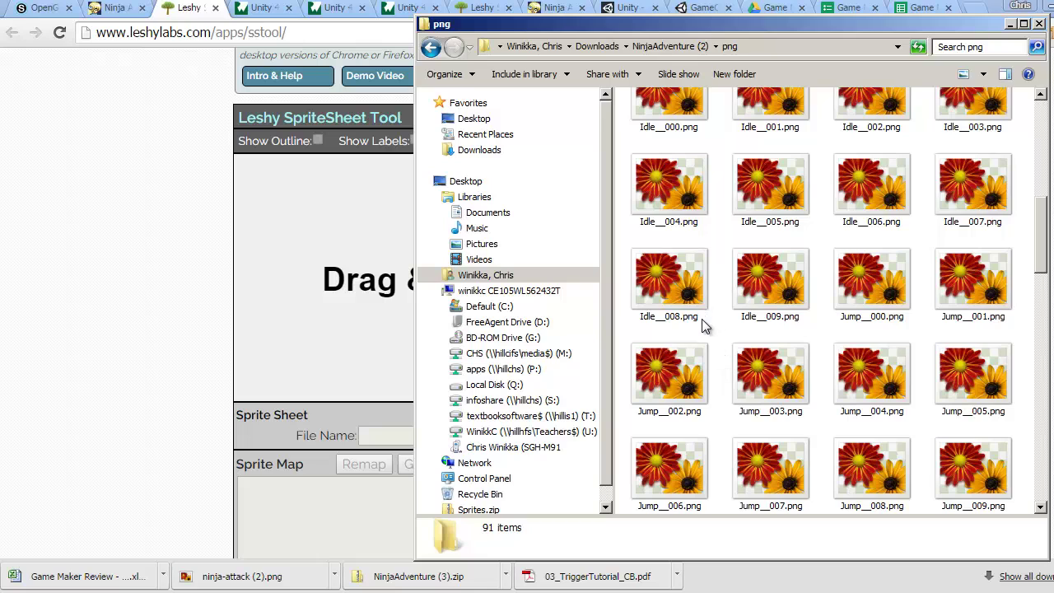
# - Select Idle__000.png through Idle__009.png in the png folder and drop them onto the sprite sheet canvas
pyautogui.click(668, 111)
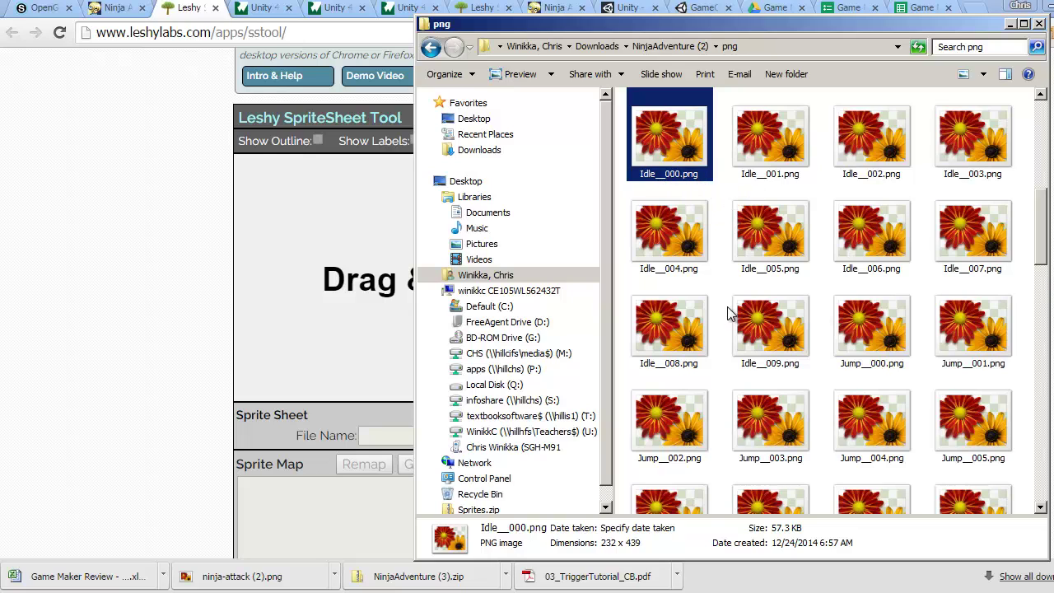
pyautogui.keyDown('shift'); pyautogui.click(762, 329); pyautogui.keyUp('shift')
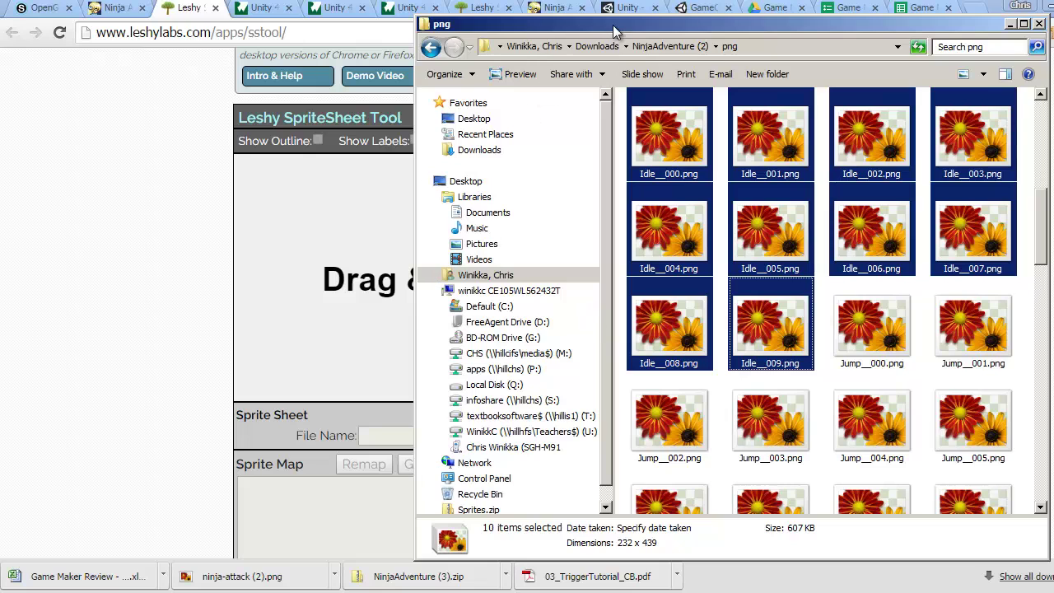
pyautogui.moveTo(615, 28); pyautogui.dragTo(749, 49)
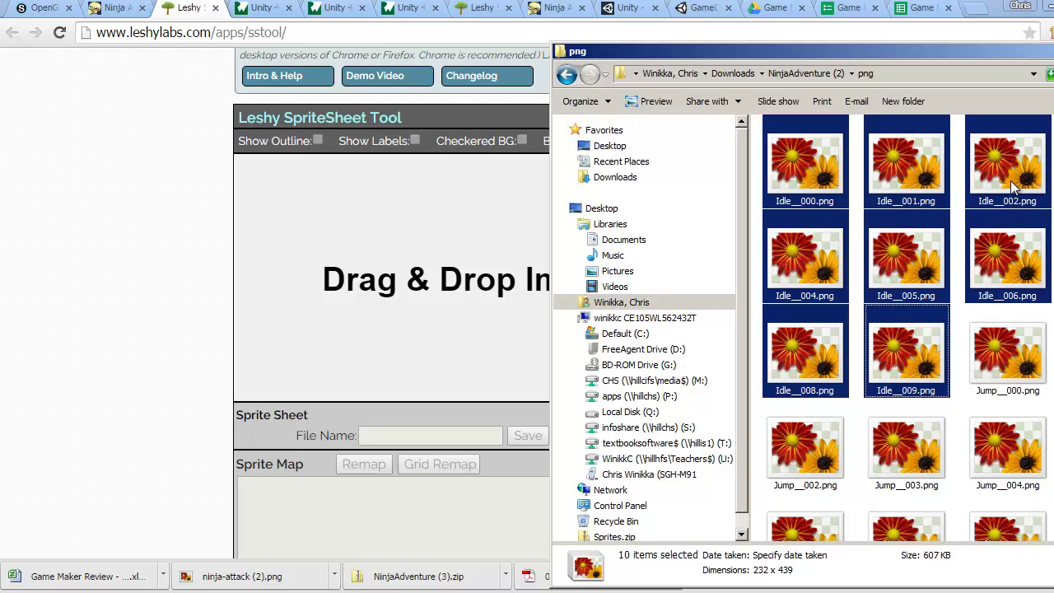
pyautogui.moveTo(797, 287); pyautogui.dragTo(380, 273)
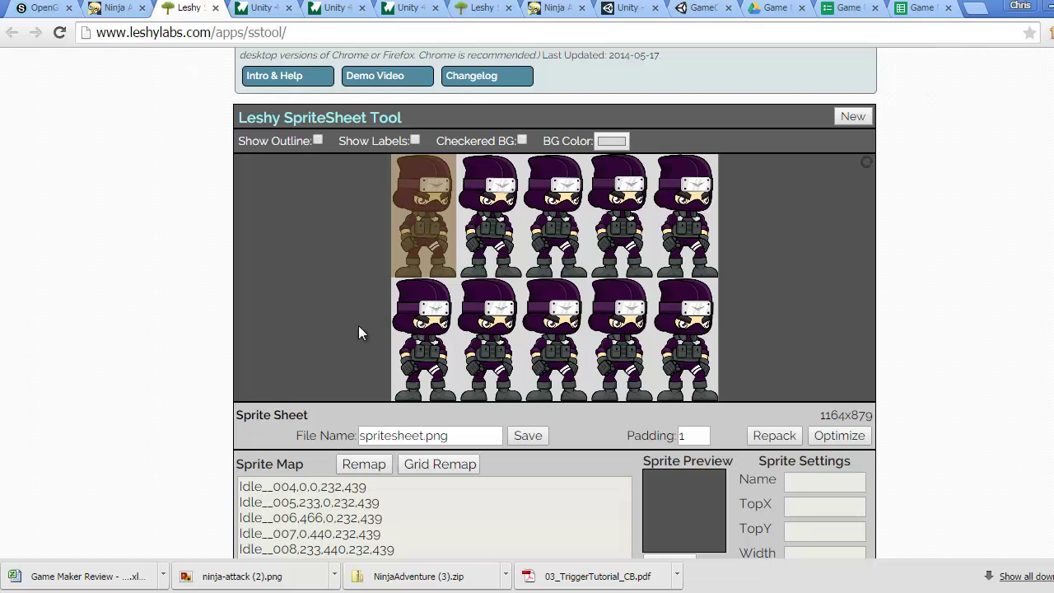
# - Check the order of the idle frames in the sprite map and look over the packed sprite sheet
pyautogui.scroll(-2, 294, 447)
pyautogui.moveTo(296, 318); pyautogui.dragTo(272, 323)
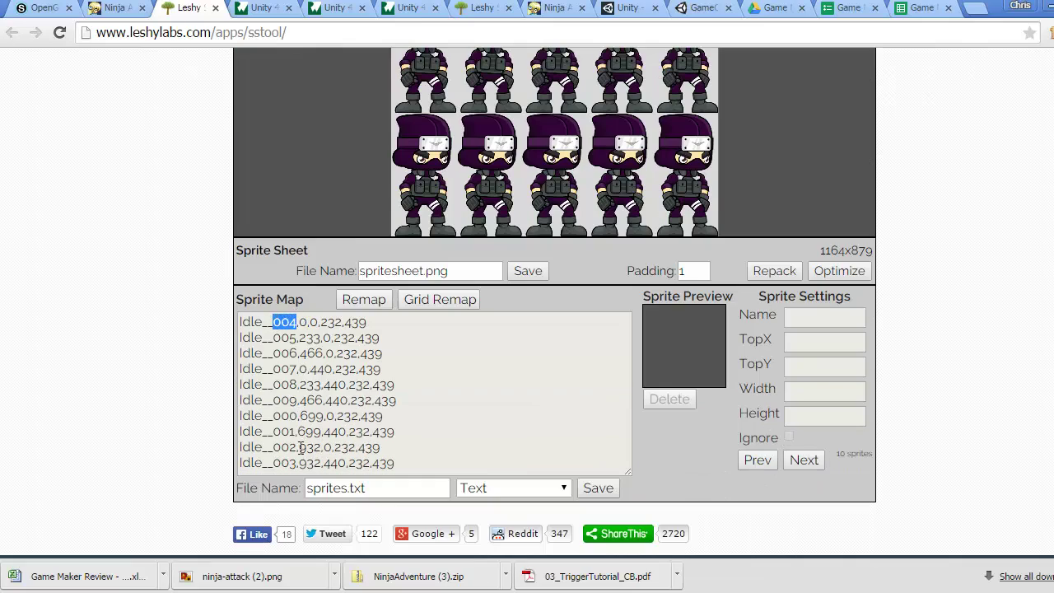
pyautogui.moveTo(296, 401); pyautogui.dragTo(244, 396)
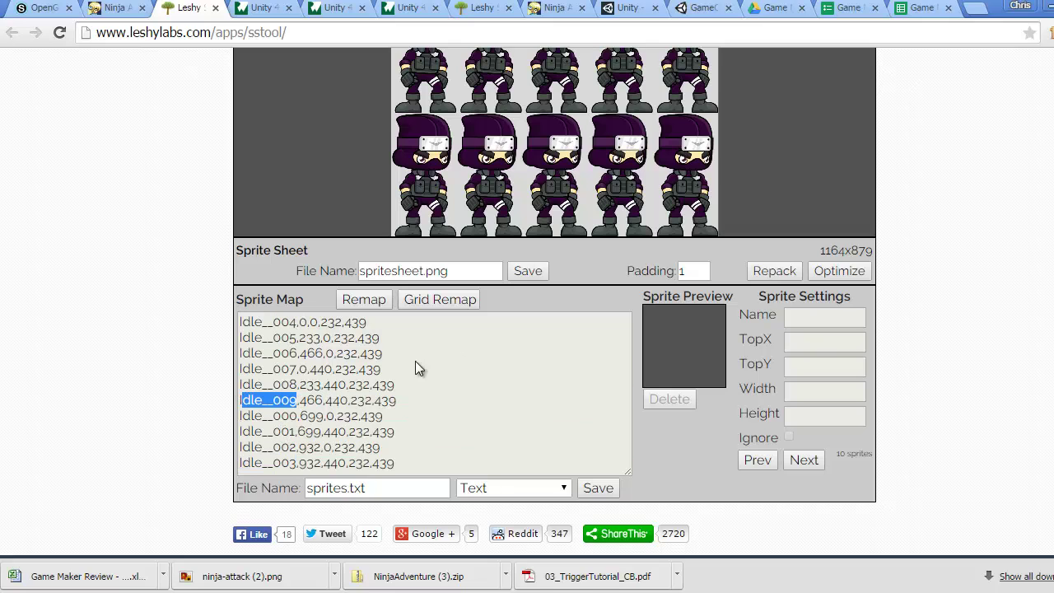
pyautogui.scroll(1, 941, 334)
pyautogui.scroll(2, 847, 252)
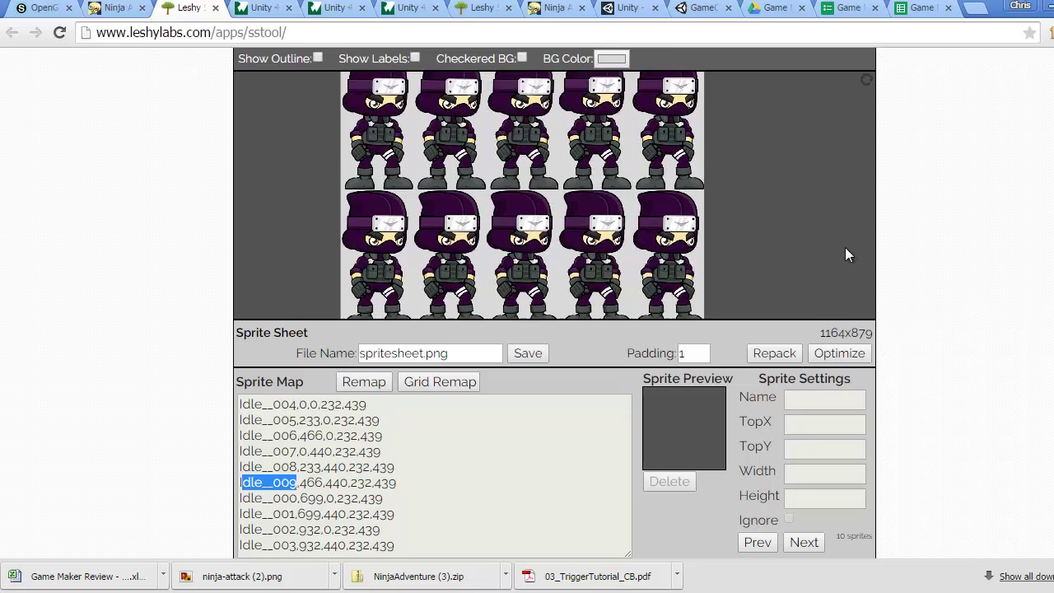
pyautogui.scroll(-1, 1047, 240)
pyautogui.scroll(2, 901, 157)
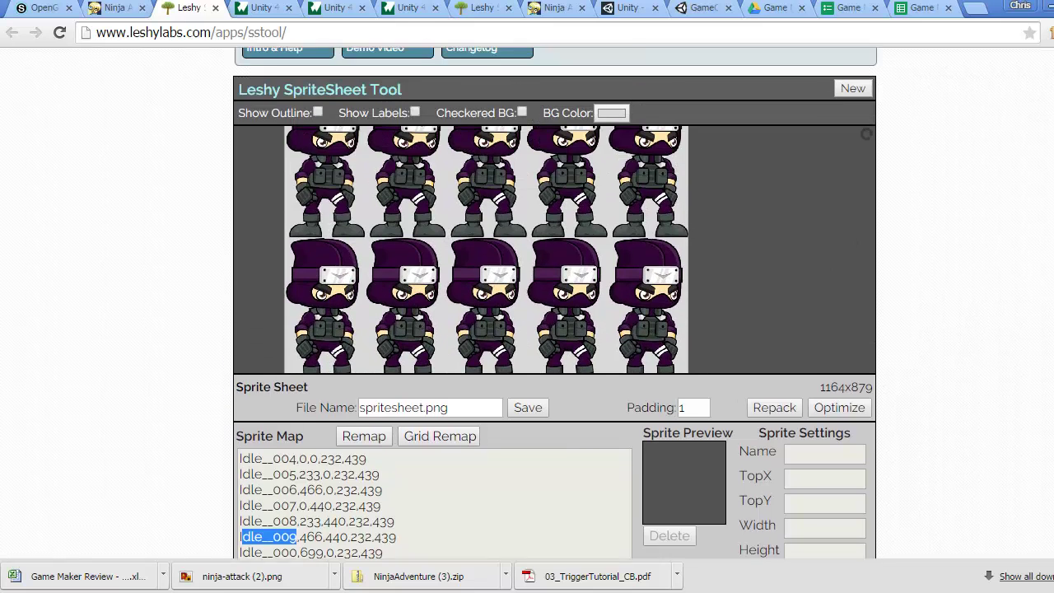
# - Start a new sprite sheet, re-add the ten selected idle images by grabbing Idle__000.png, and check the sprite map's frame order and size
pyautogui.click(853, 124)
pyautogui.hotkey('alt', 'Tab')
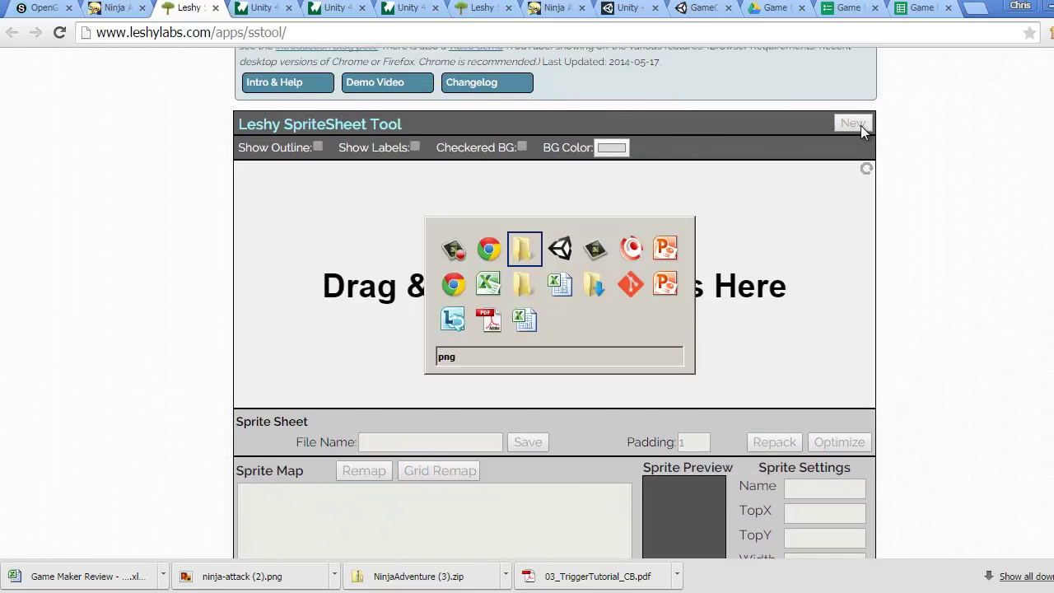
pyautogui.moveTo(800, 173); pyautogui.dragTo(437, 223)
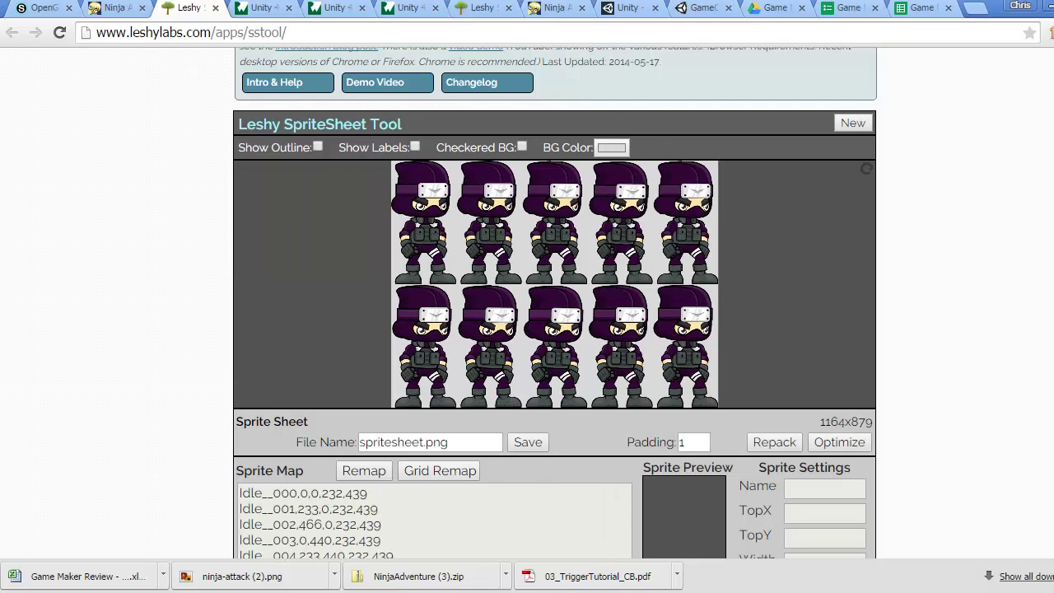
pyautogui.scroll(-2, 666, 391)
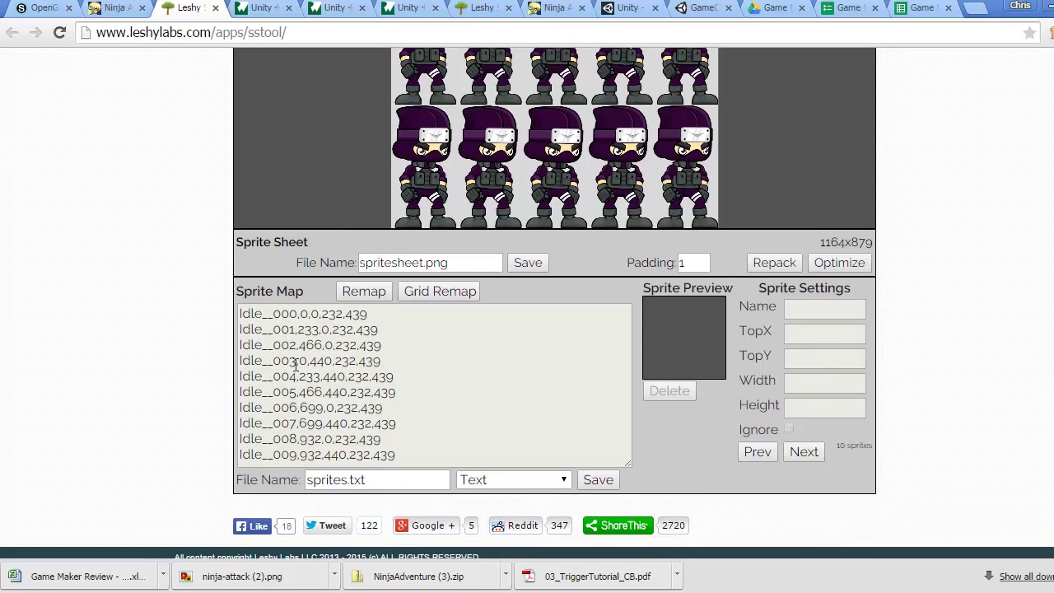
pyautogui.moveTo(322, 314); pyautogui.dragTo(369, 314)
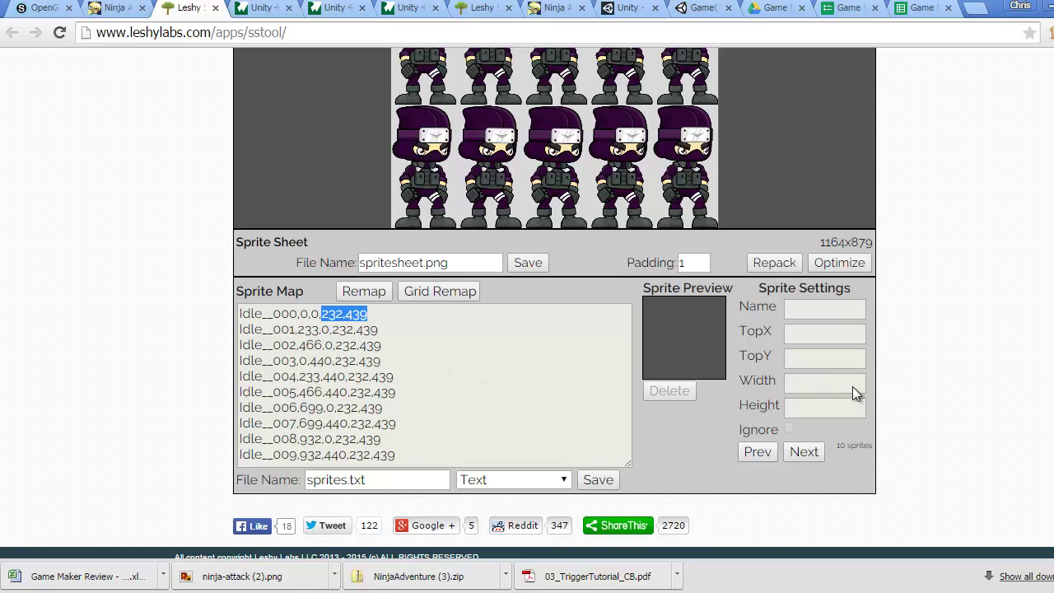
# - Name the sprite sheet file ninja_idle.png and save it
pyautogui.doubleClick(400, 263)
pyautogui.write('ninja-')
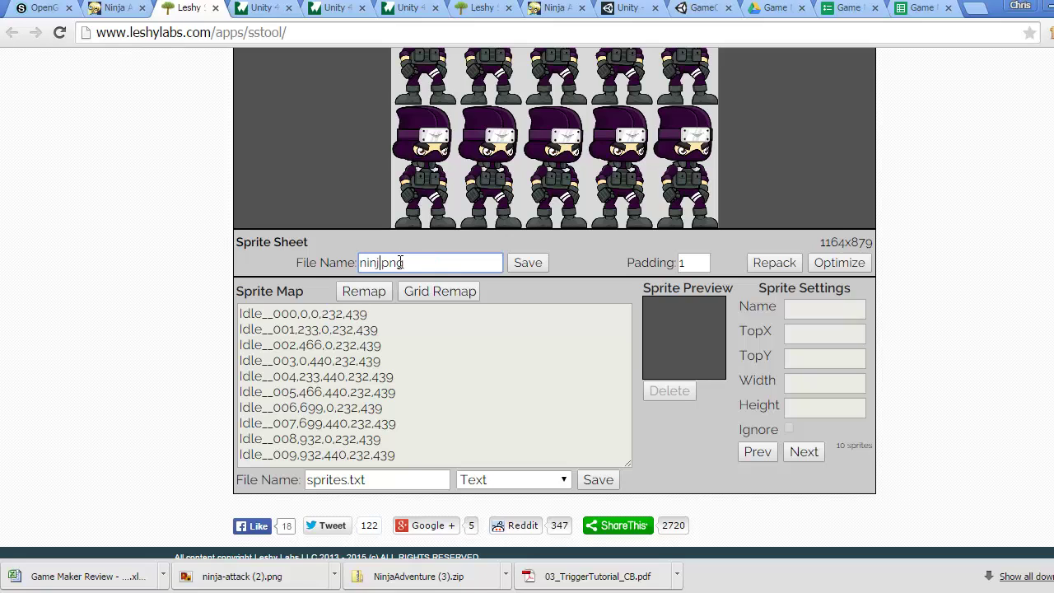
pyautogui.press('BackSpace')
pyautogui.write('_idle')
pyautogui.click(536, 263)
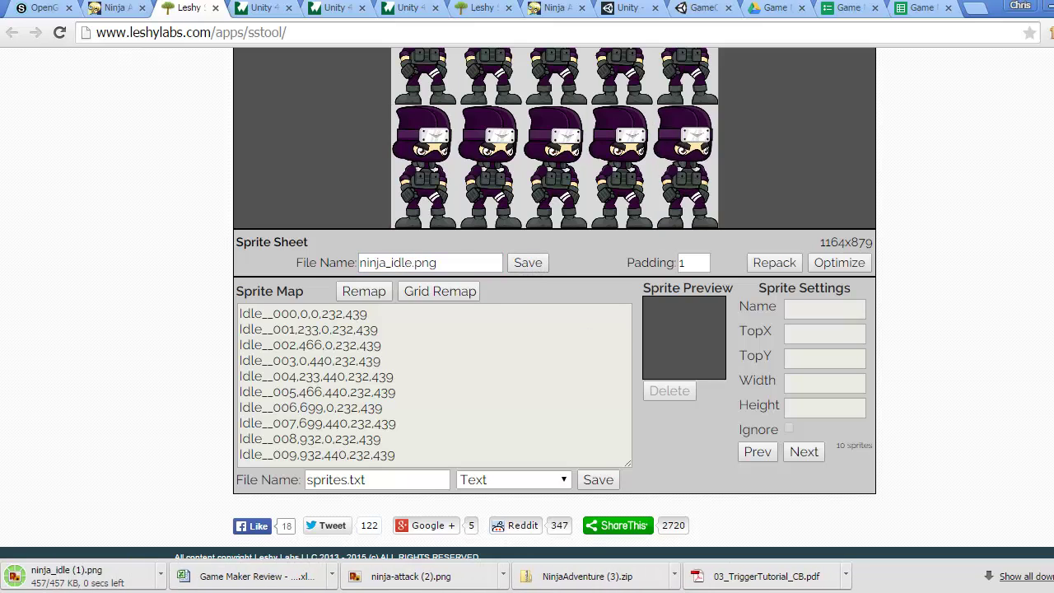
# - Show the downloaded ninja_idle (1).png in its folder
pyautogui.click(164, 576)
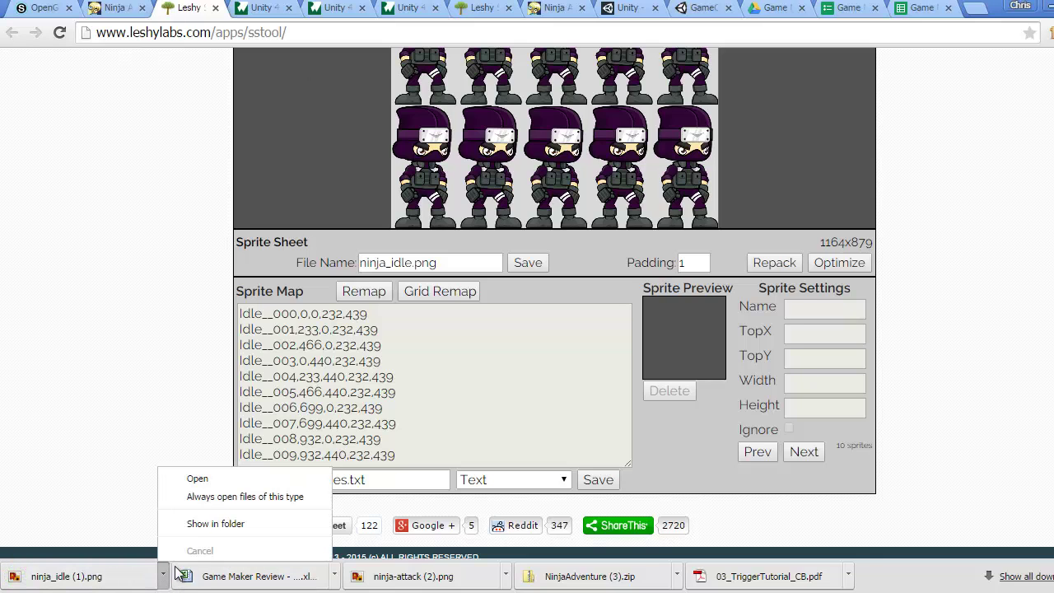
pyautogui.click(188, 525)
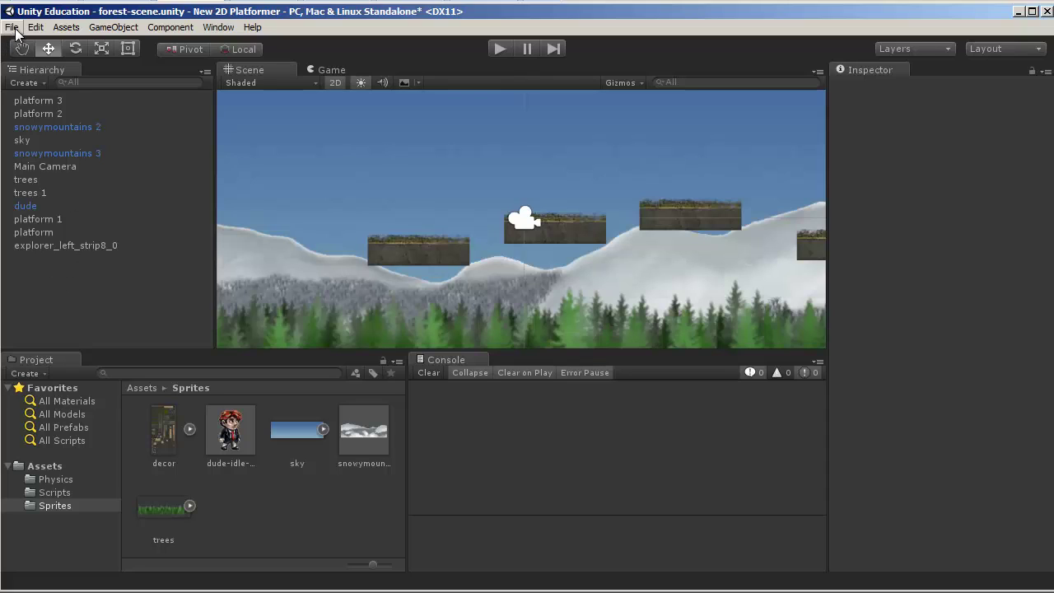
# - Switch to Unity, create an empty game object in the forest scene, rename it ninja and select it
pyautogui.click(114, 27)
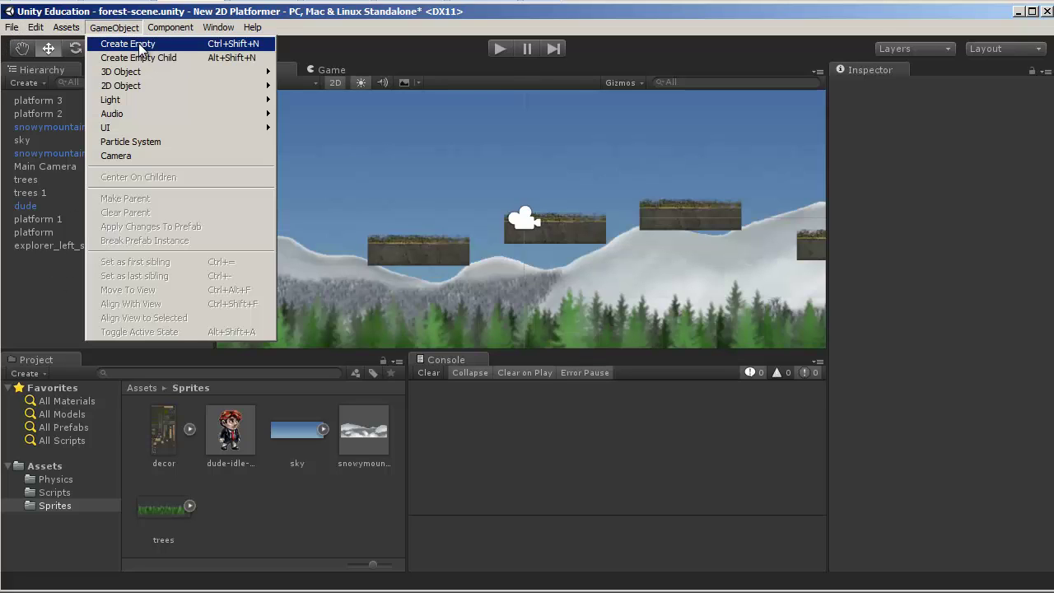
pyautogui.click(236, 44)
pyautogui.doubleClick(71, 261)
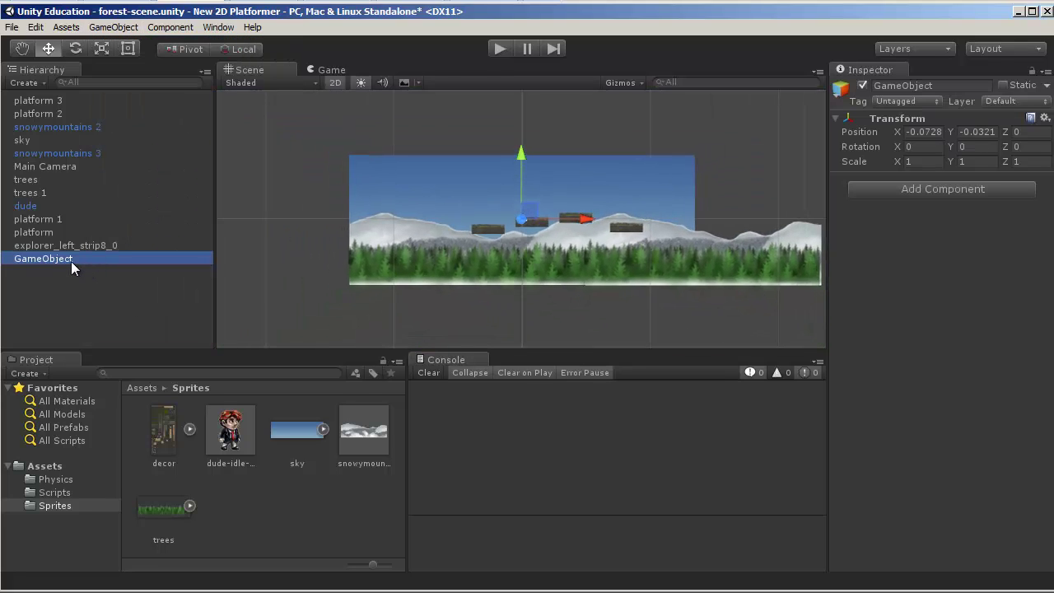
pyautogui.rightClick(29, 262)
pyautogui.click(61, 302)
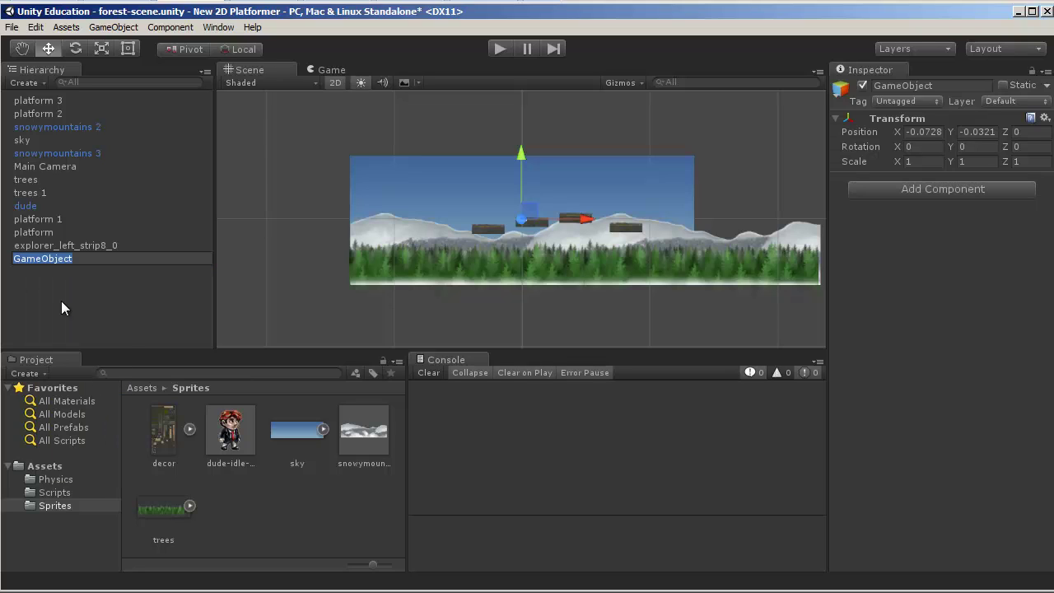
pyautogui.write('ninja')
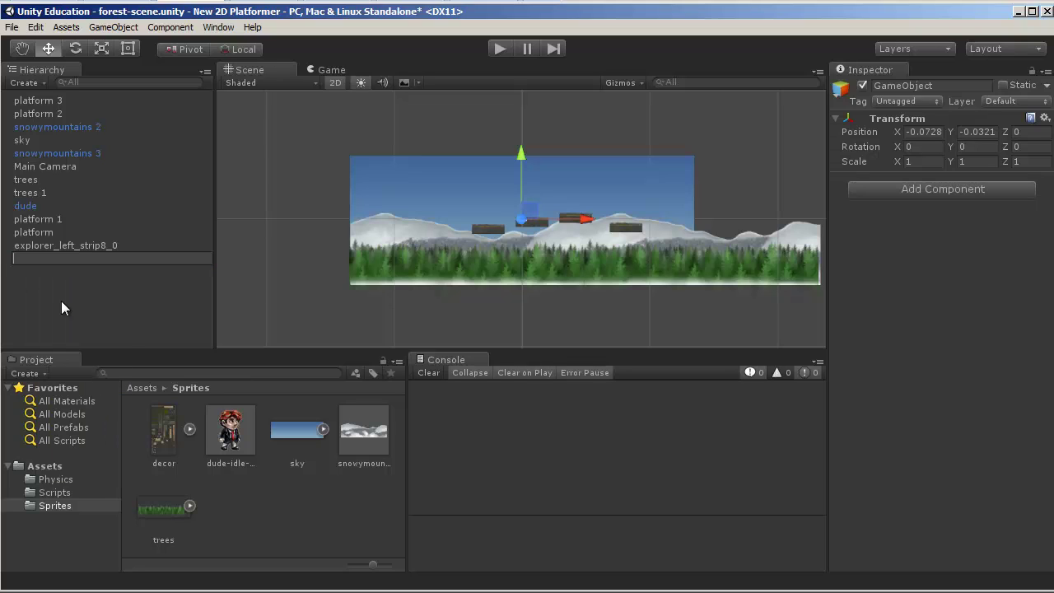
pyautogui.press('Return')
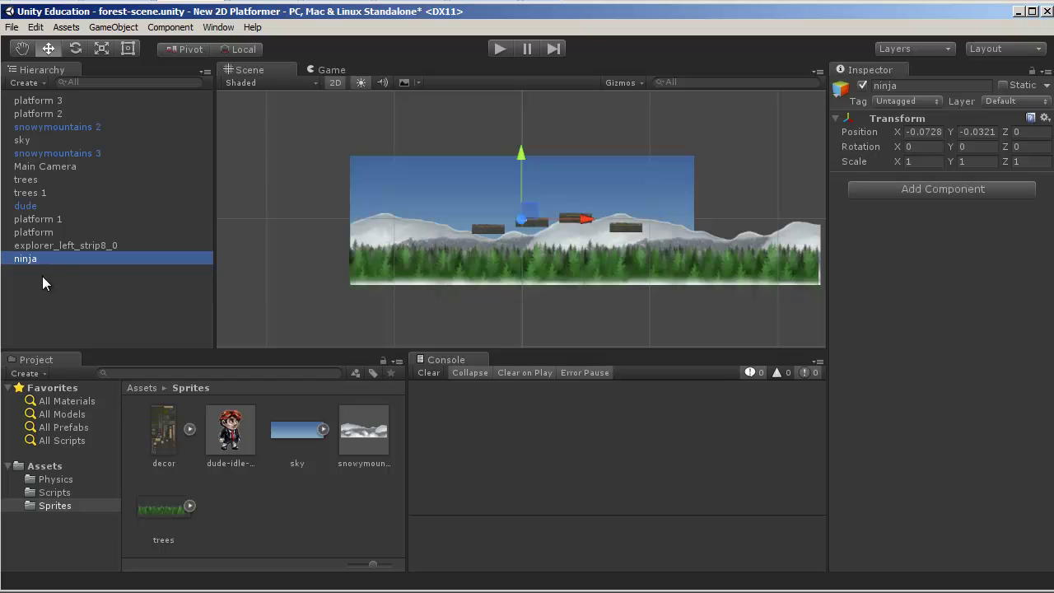
pyautogui.click(34, 259)
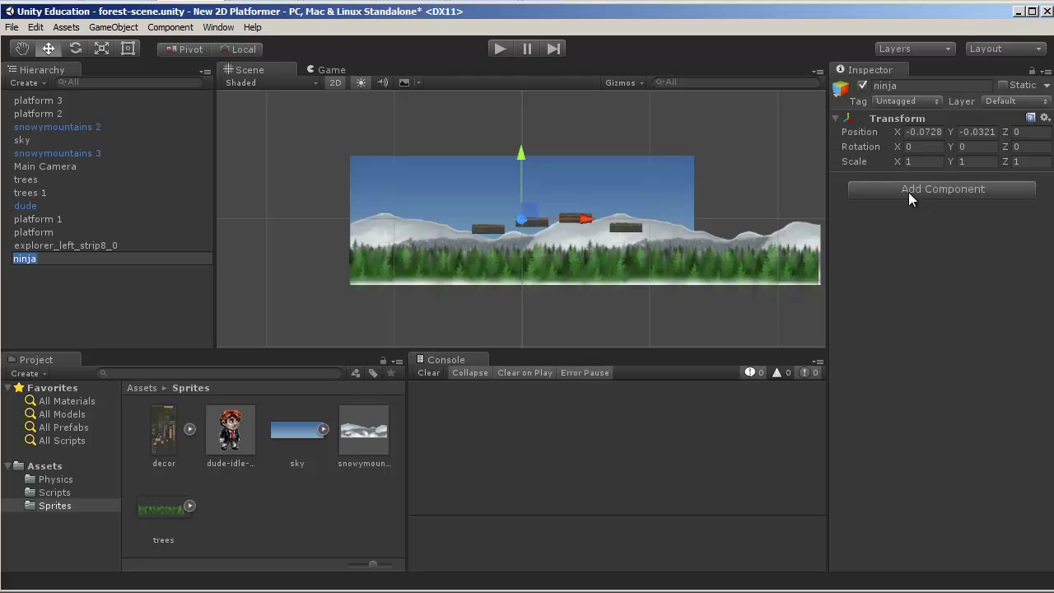
pyautogui.scroll(10, 519, 226)
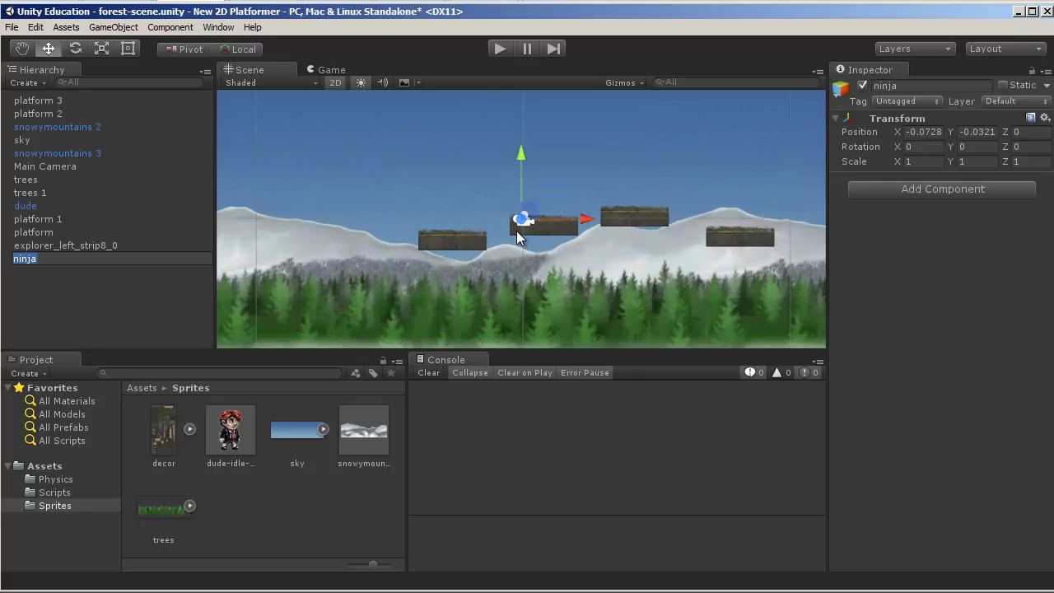
pyautogui.click(50, 289)
pyautogui.click(34, 260)
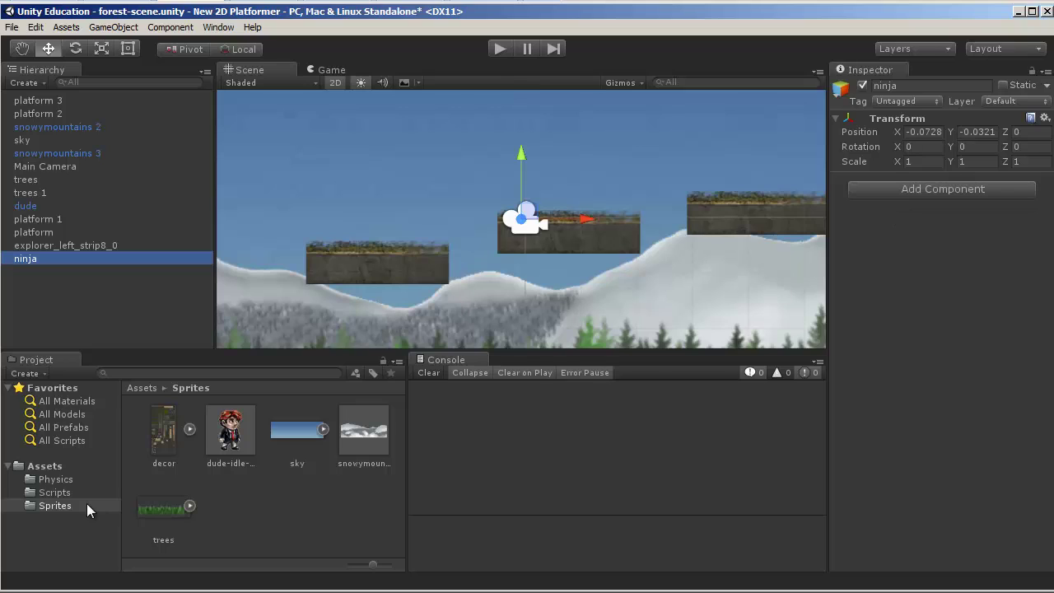
# - Create a folder named ninja inside the Sprites folder and open it
pyautogui.rightClick(226, 496)
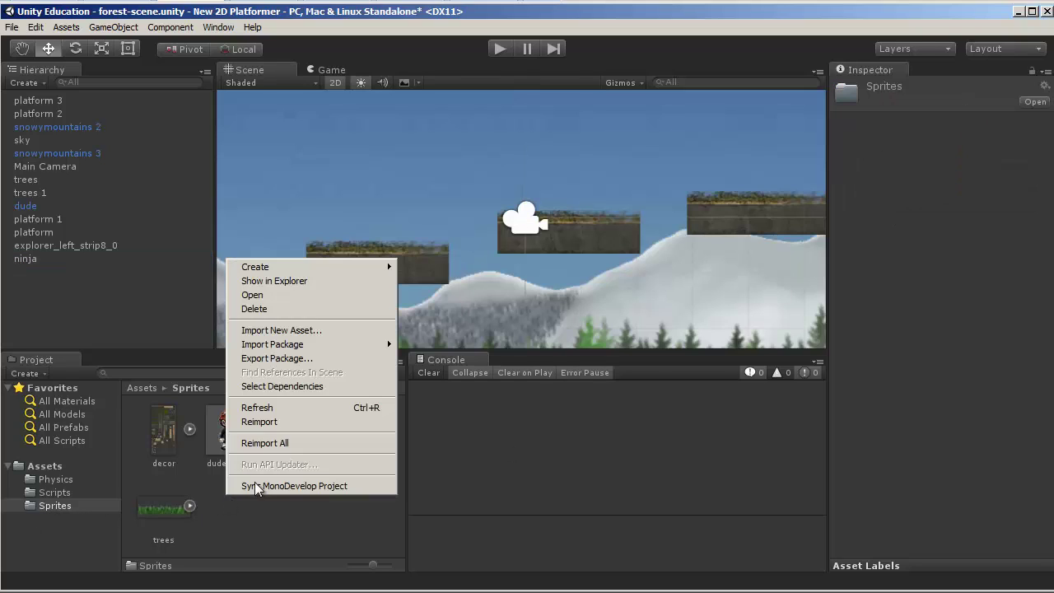
pyautogui.moveTo(279, 273)
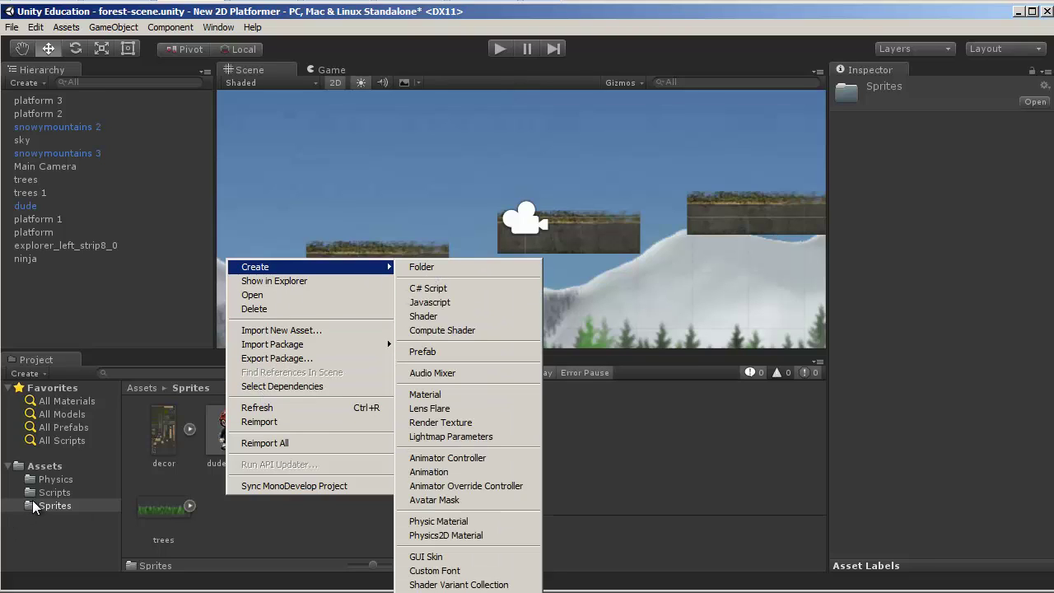
pyautogui.click(424, 267)
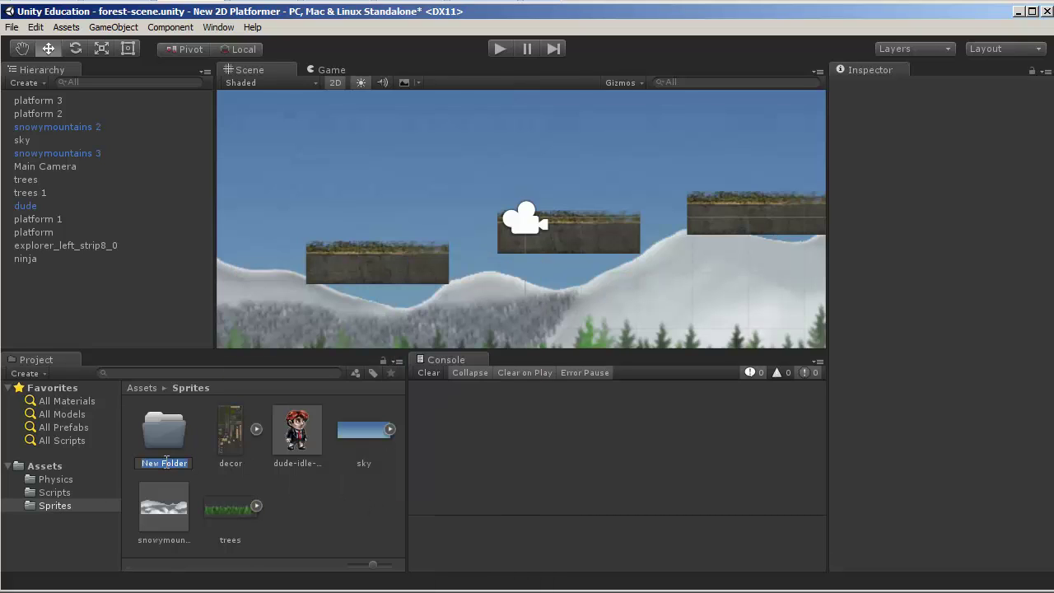
pyautogui.write('ninja')
pyautogui.doubleClick(176, 442)
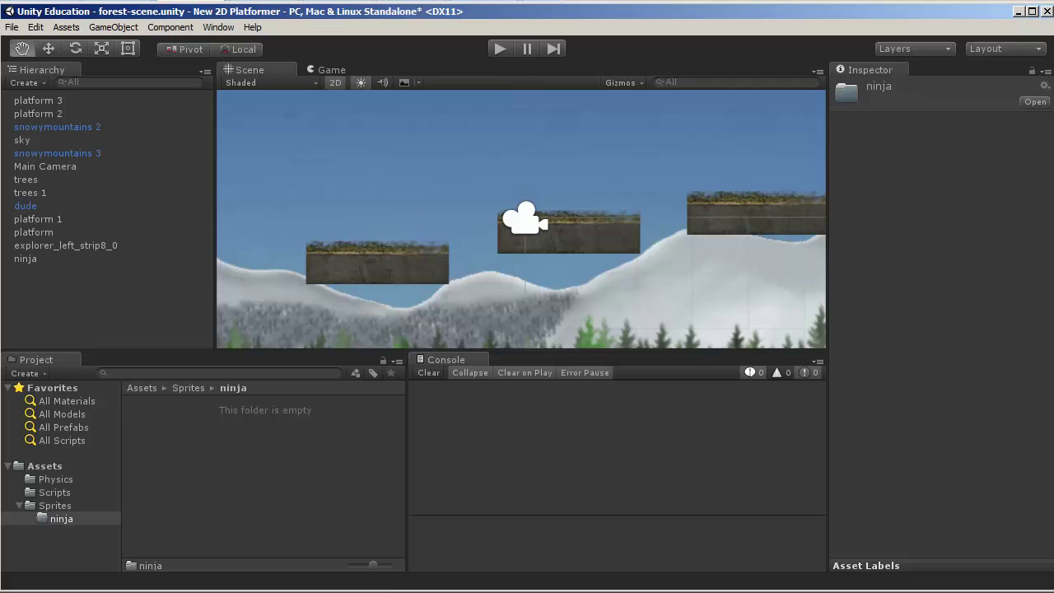
pyautogui.press('Return')
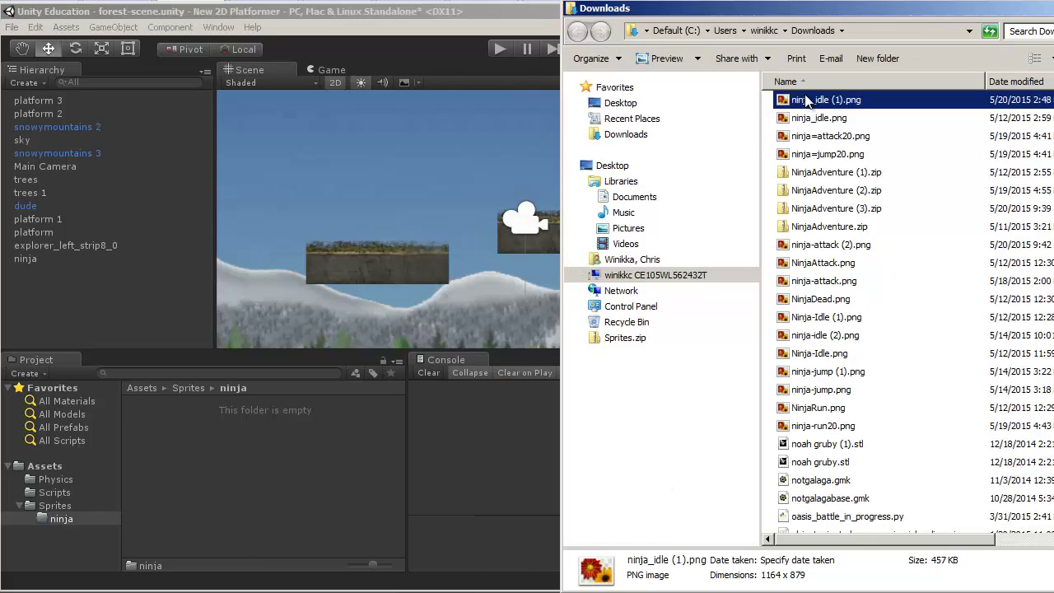
# - Import ninja_idle (1).png from Downloads into the ninja folder, select it and inspect the sprite it contains
pyautogui.moveTo(810, 101); pyautogui.dragTo(157, 440)
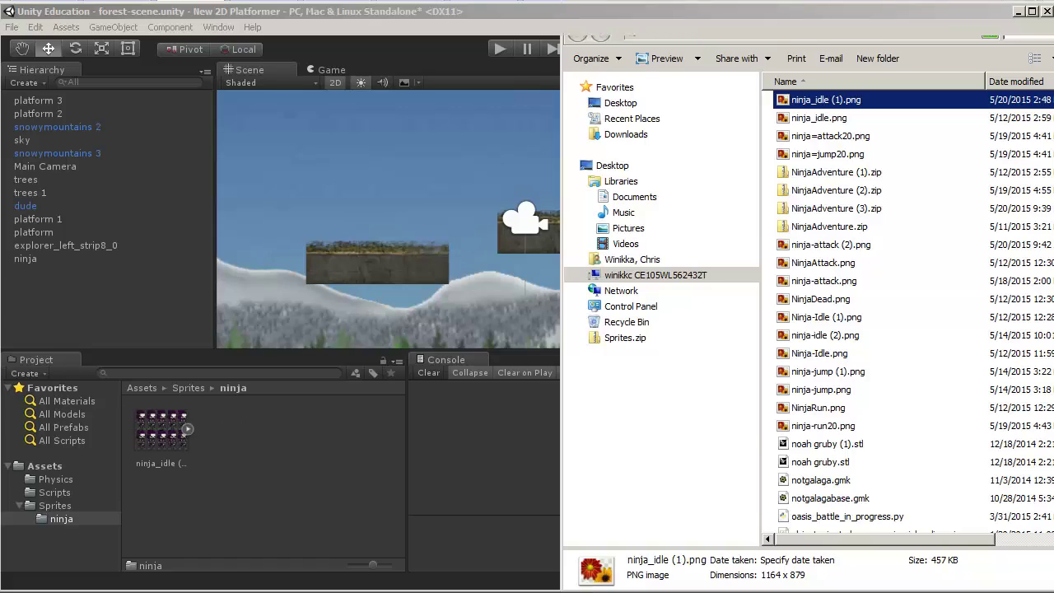
pyautogui.click(192, 440)
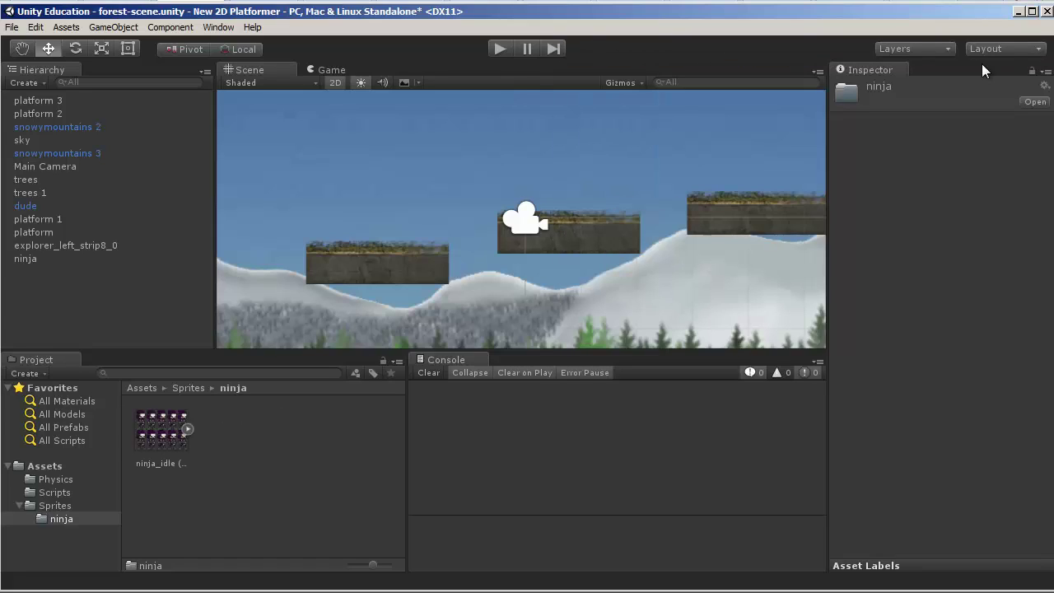
pyautogui.click(187, 430)
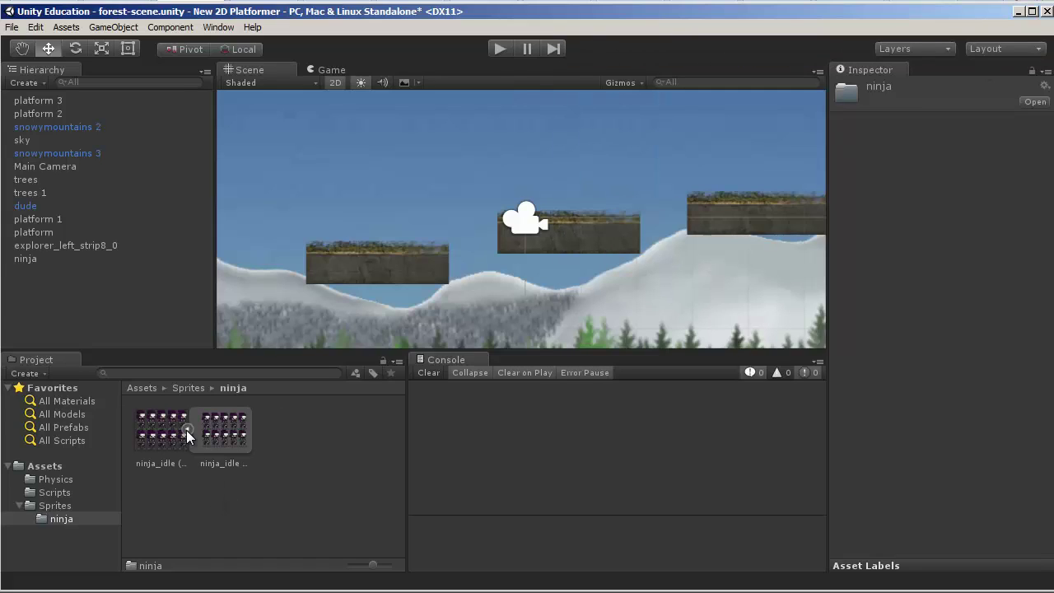
pyautogui.click(164, 433)
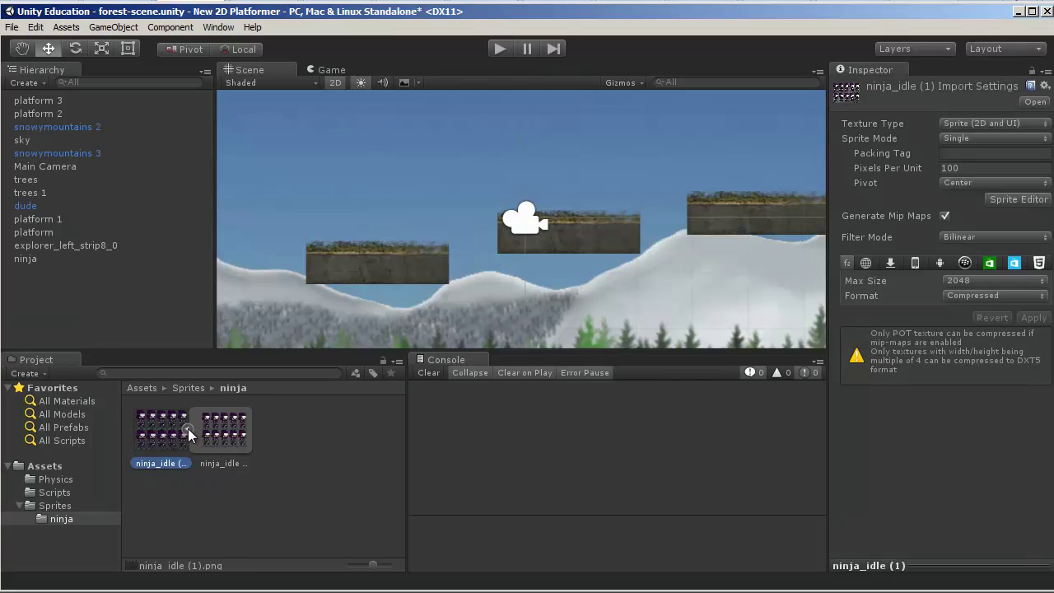
pyautogui.click(187, 429)
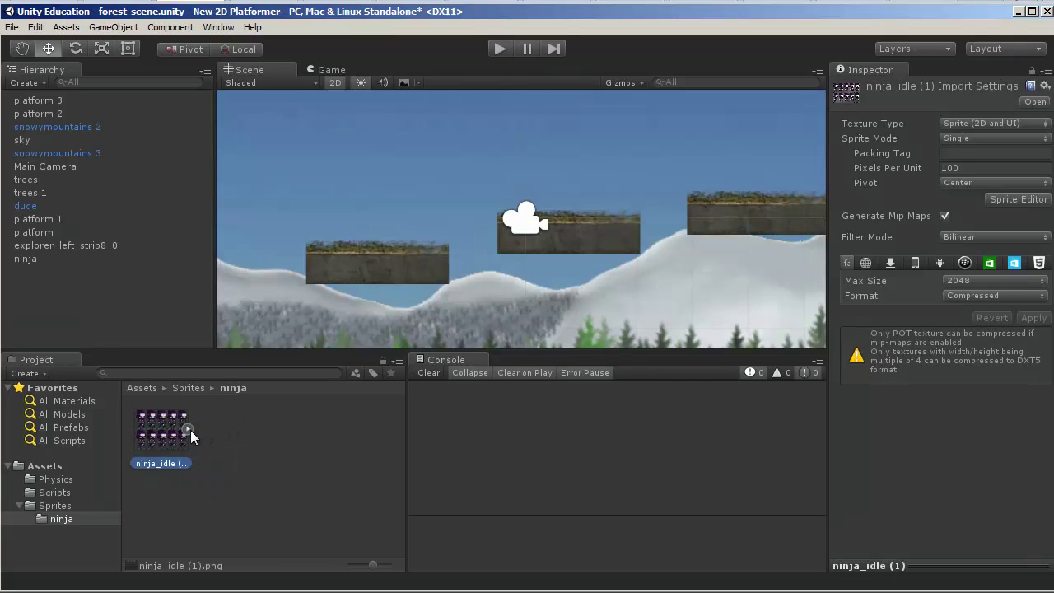
pyautogui.click(191, 429)
pyautogui.click(187, 431)
# - Set the ninja idle sheet's Sprite Mode to Multiple and open it in the Sprite Editor
pyautogui.click(968, 139)
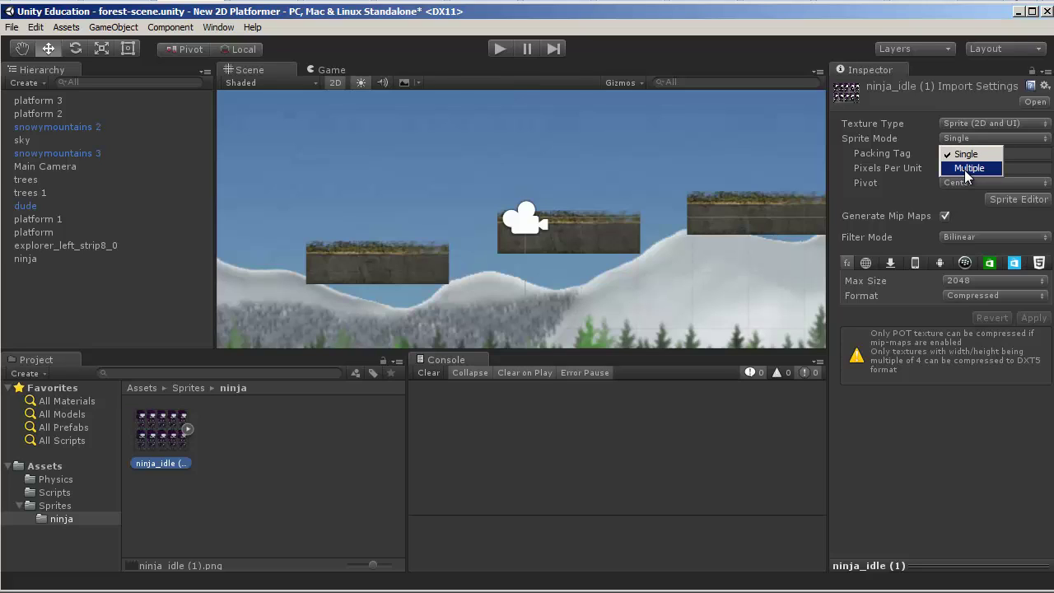
pyautogui.click(969, 168)
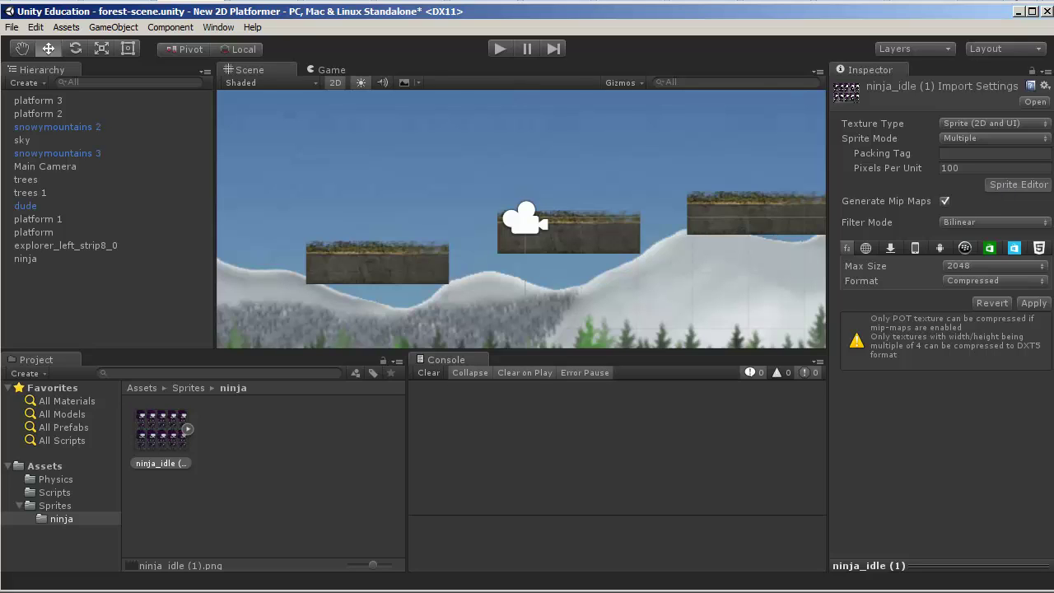
pyautogui.click(1019, 185)
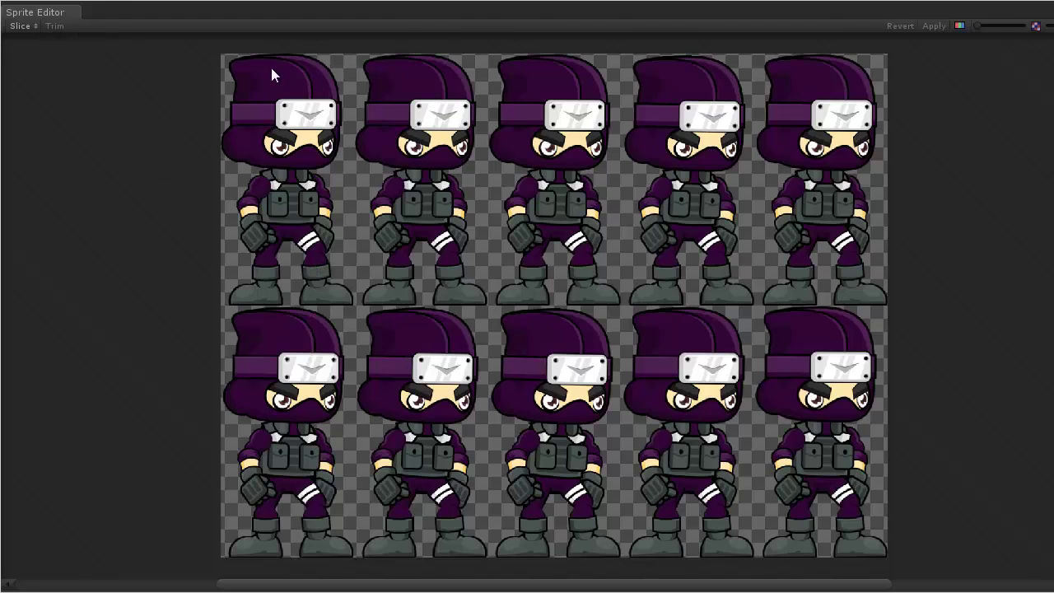
# - Set the slice type to Grid for the ninja idle sheet
pyautogui.click(18, 26)
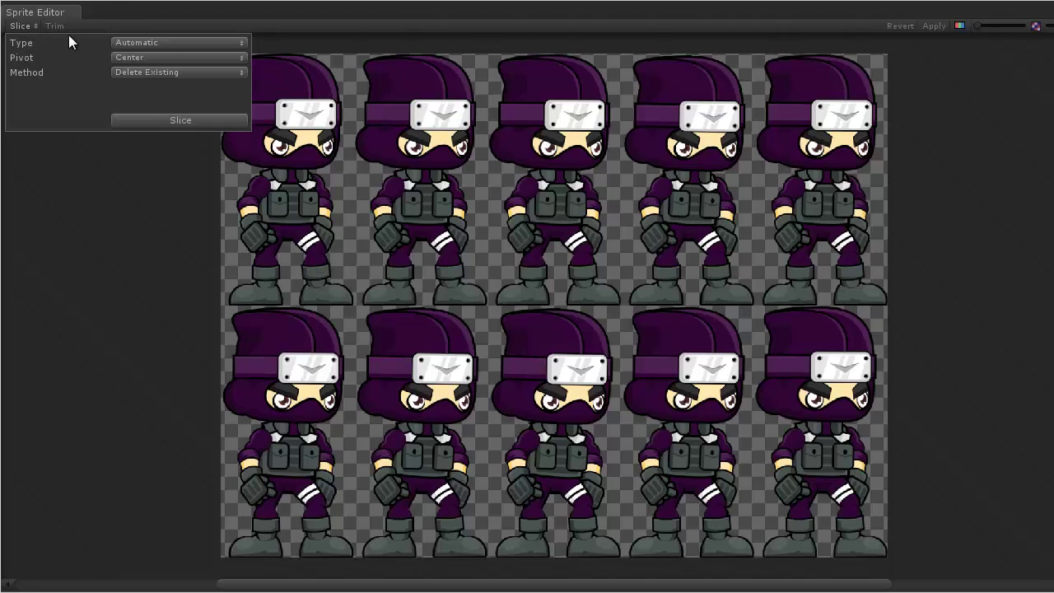
pyautogui.click(176, 42)
pyautogui.click(157, 70)
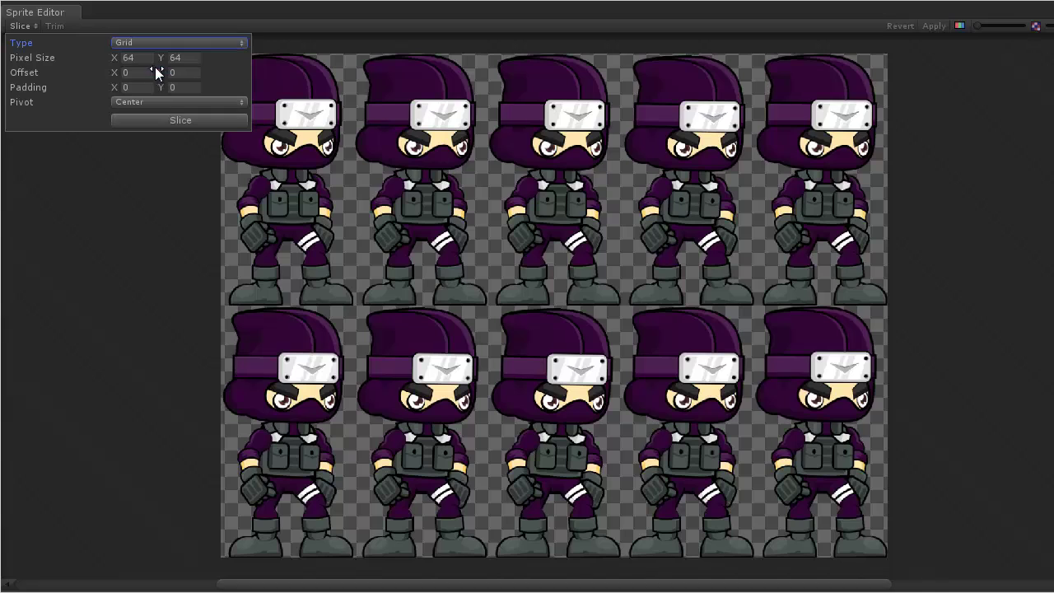
# - Try slicing the sheet with a grid pixel size of 53 by 100
pyautogui.click(139, 58)
pyautogui.click(184, 57)
pyautogui.click(182, 124)
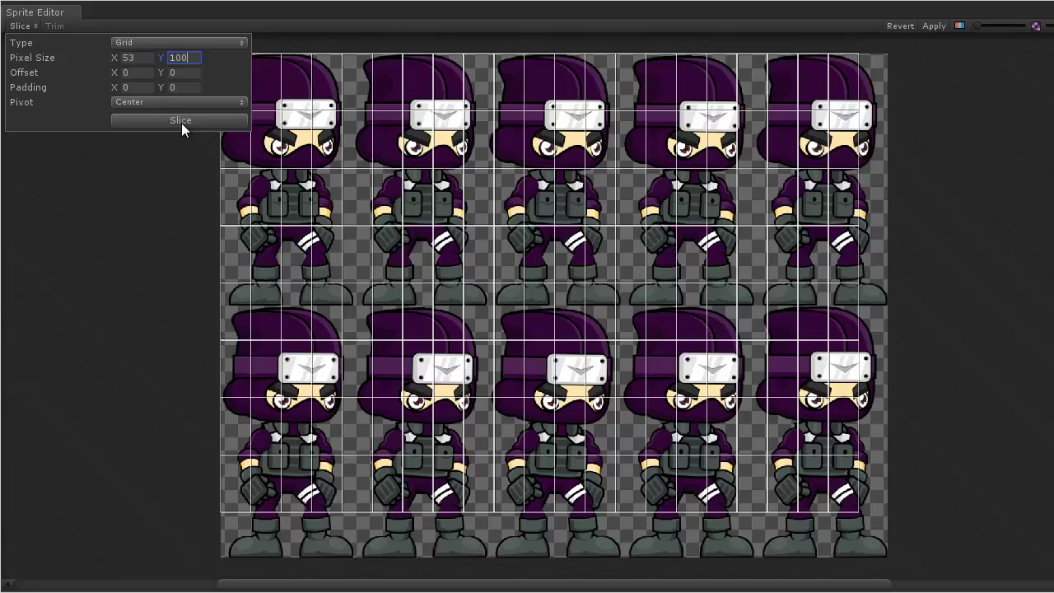
pyautogui.click(135, 58)
pyautogui.click(498, 171)
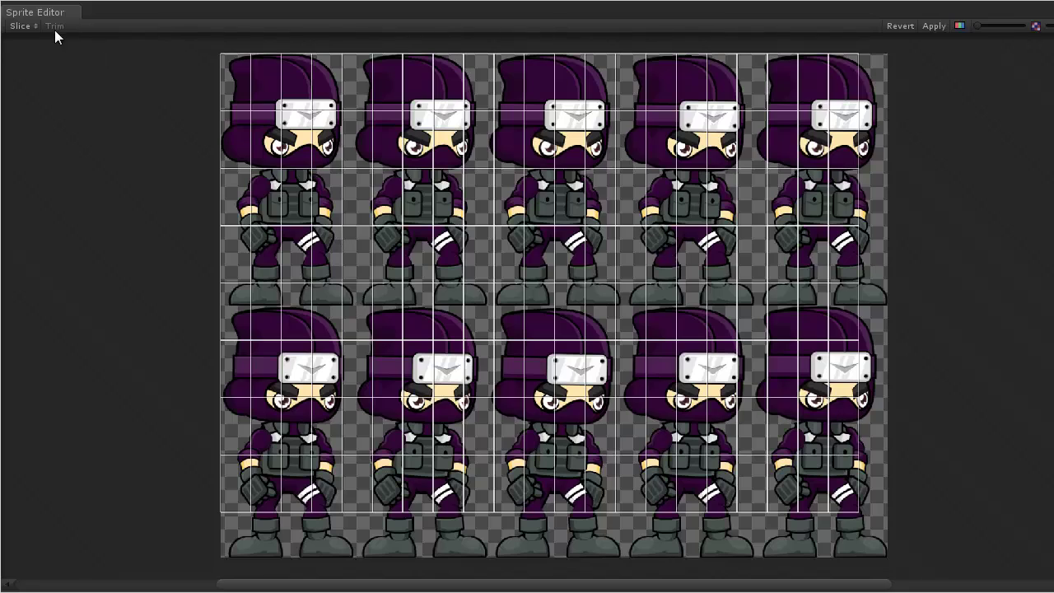
# - Try slicing the sheet again with a grid pixel size of 200 by 400
pyautogui.click(24, 27)
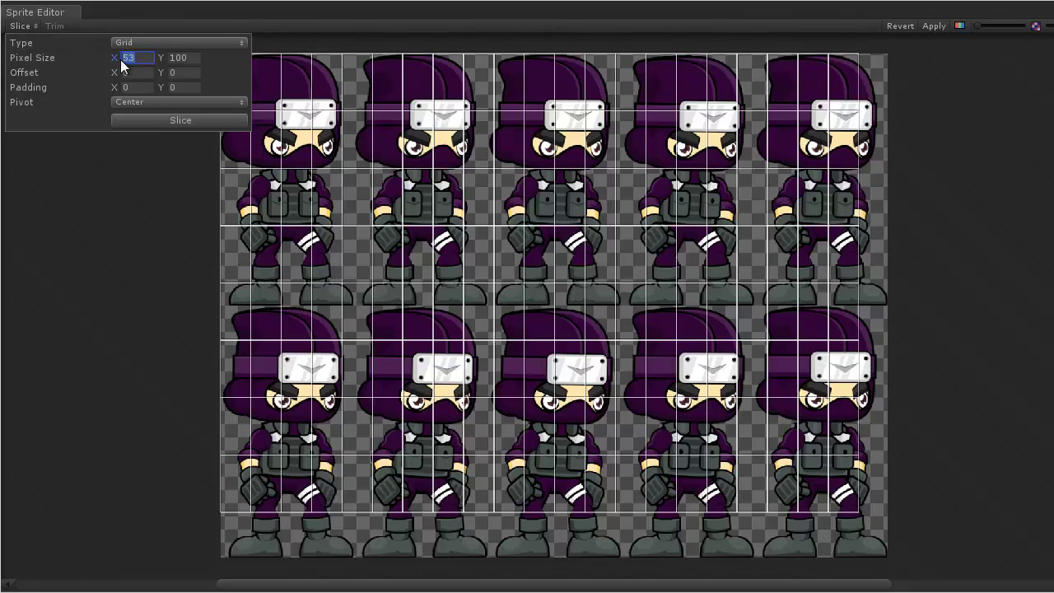
pyautogui.write('200')
pyautogui.click(176, 60)
pyautogui.write('400')
pyautogui.click(180, 119)
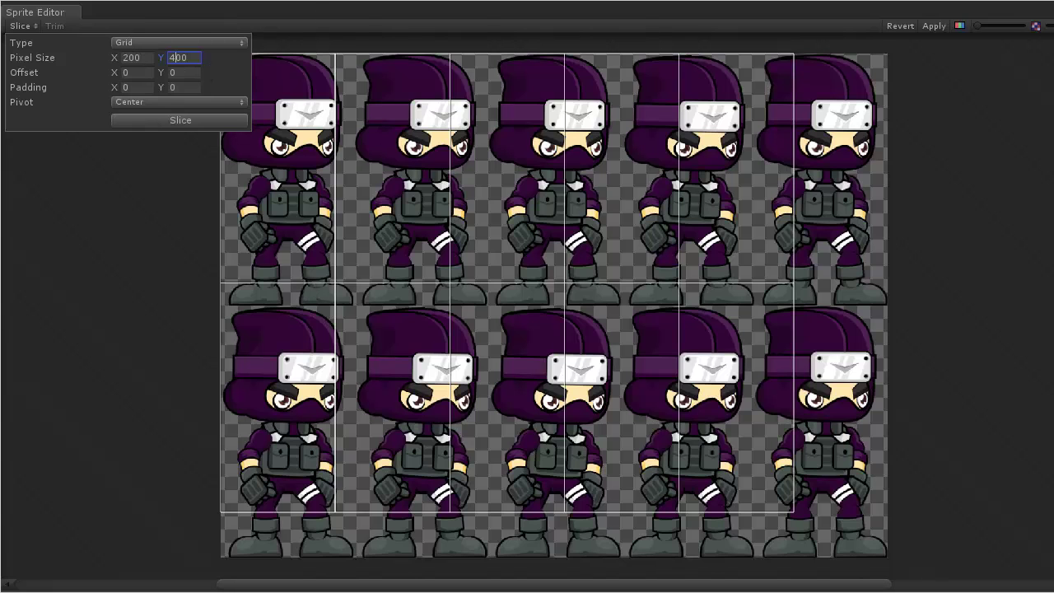
# - Check the frame size in the Leshy sprite map, and slice the sheet with a grid pixel size of 232 by 439
pyautogui.hotkey('alt', 'Tab')
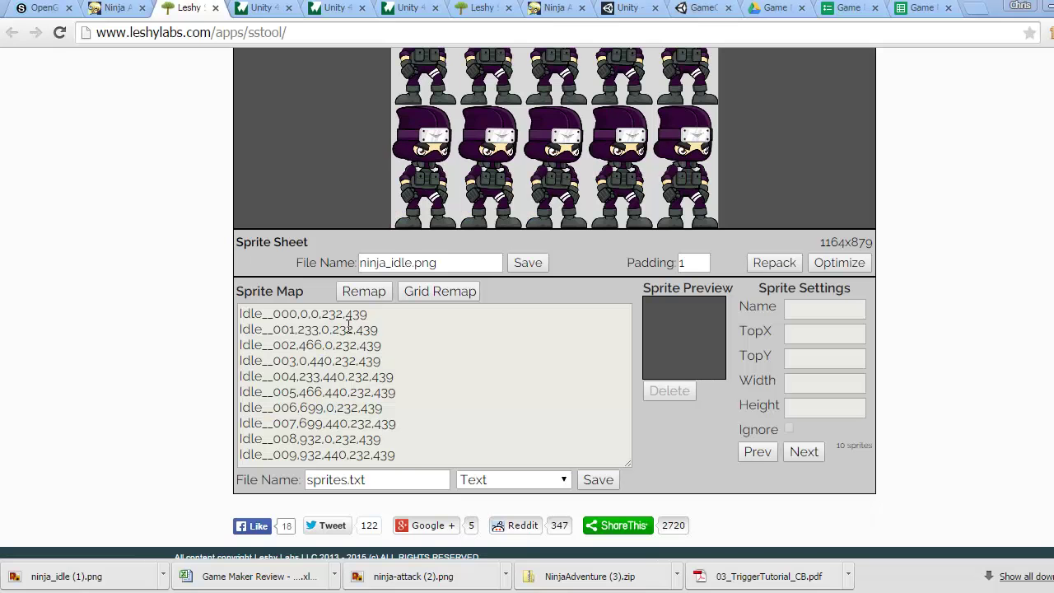
pyautogui.doubleClick(329, 314)
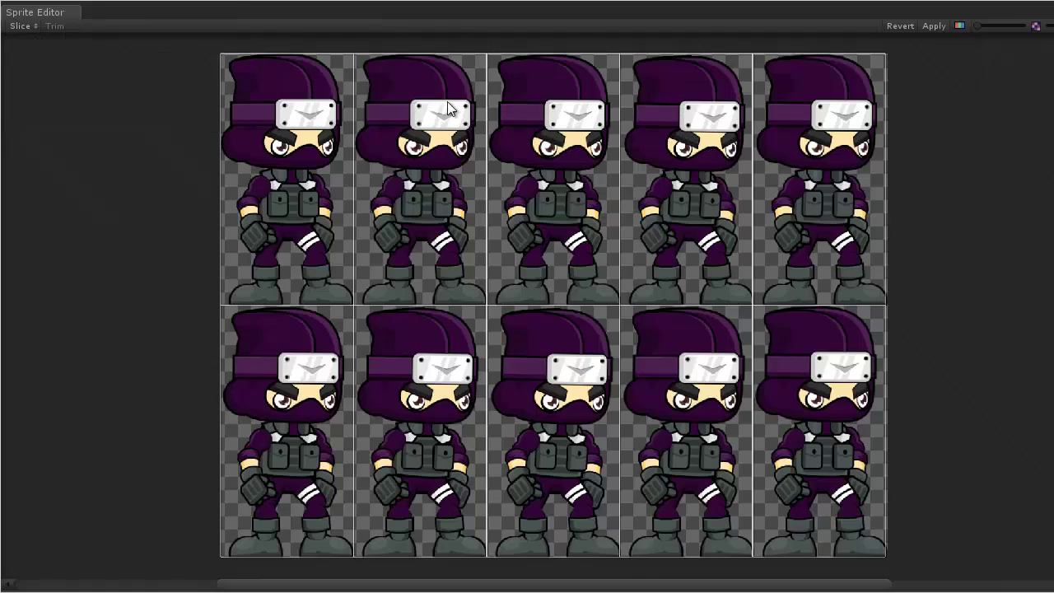
pyautogui.click(31, 28)
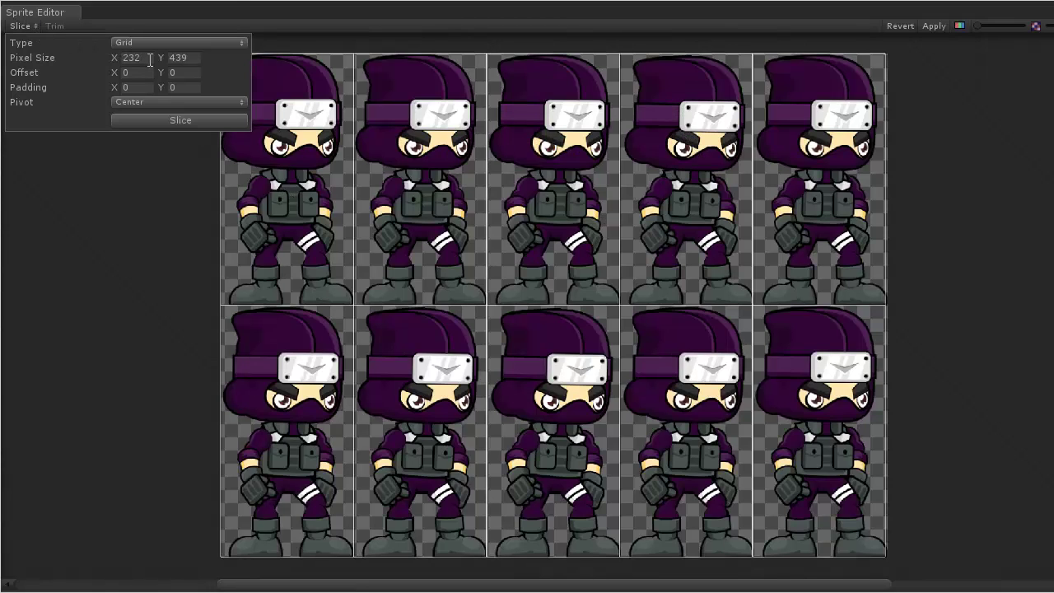
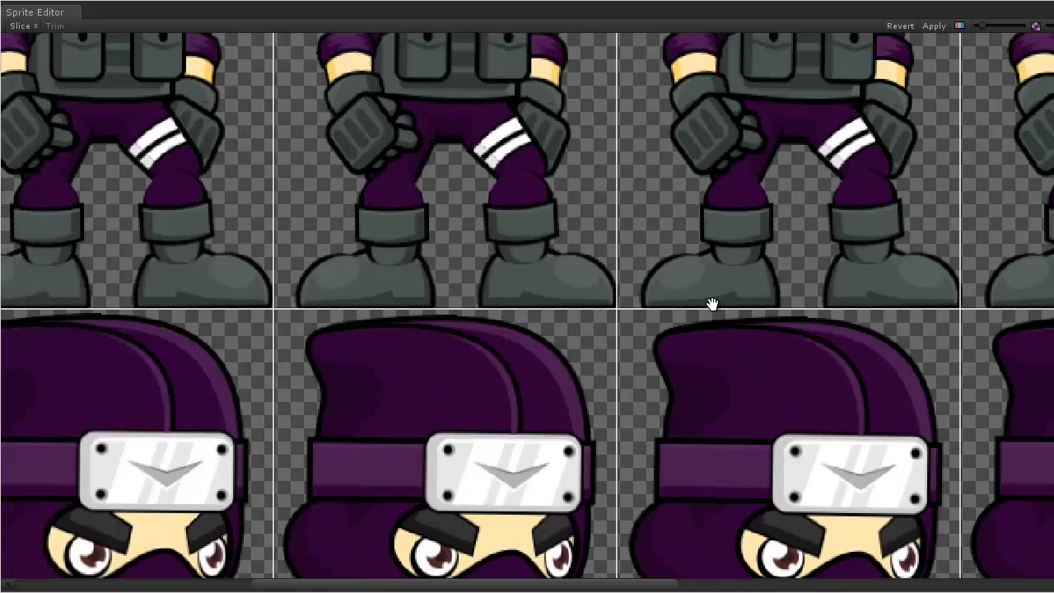
# - Examine the slice borders around the ninja frames up close
pyautogui.hscroll(-5, 710, 301)
pyautogui.scroll(8, 711, 301)
pyautogui.scroll(3, 398, 381)
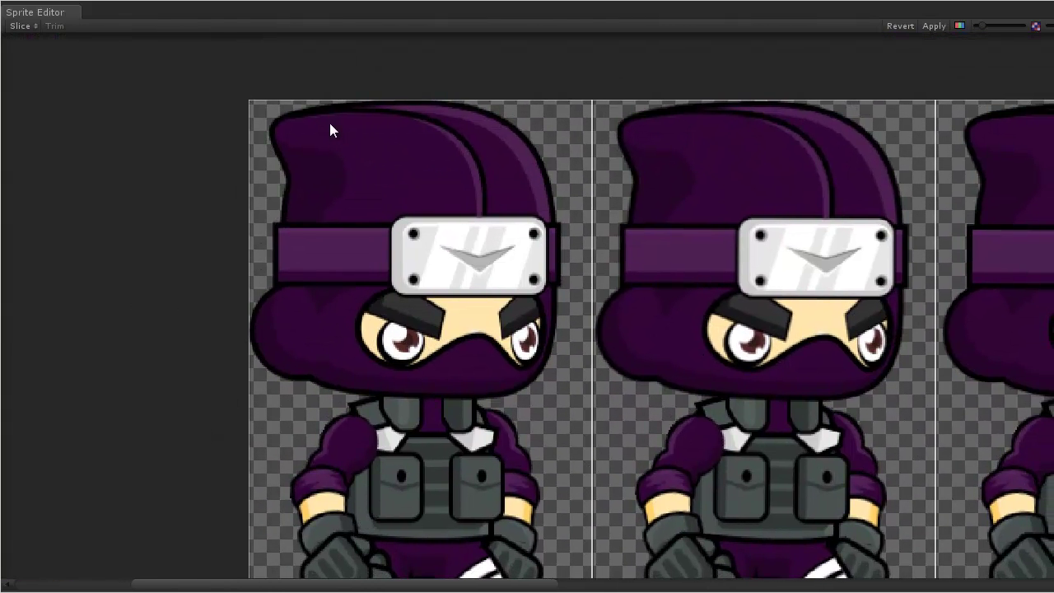
pyautogui.scroll(-10, 479, 175)
pyautogui.hscroll(4, 479, 175)
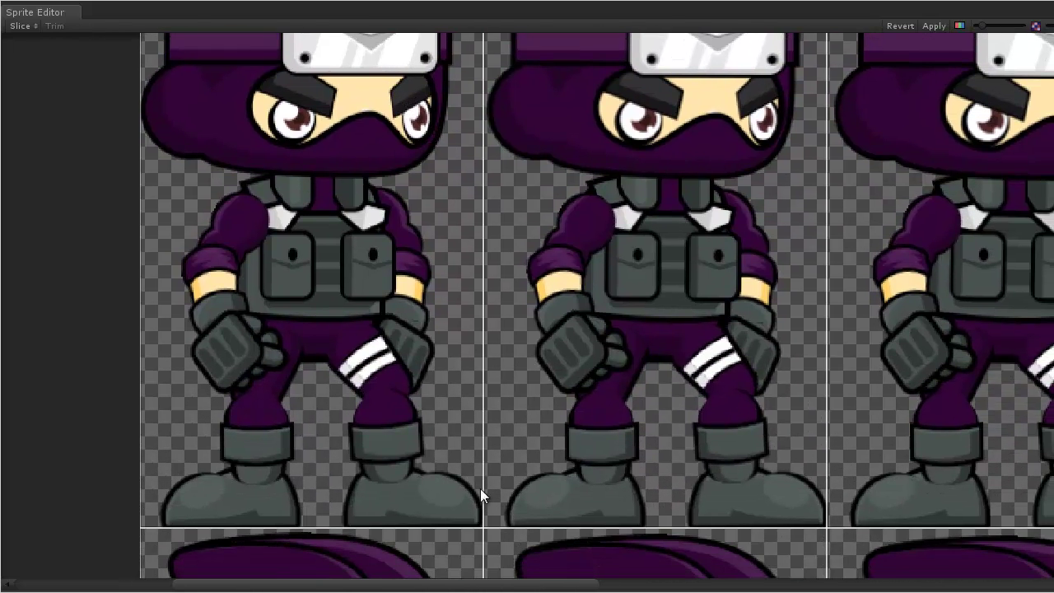
# - Inspect the slice borders at the ninjas' feet along both rows, checking how they line up from frame to frame
pyautogui.scroll(5, 453, 305)
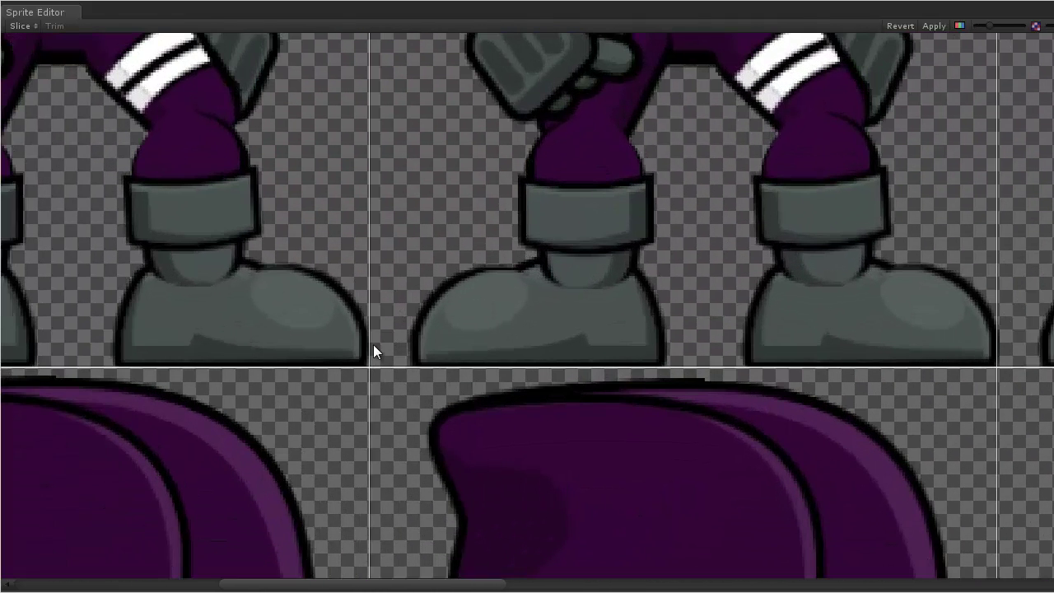
pyautogui.hscroll(-2, 330, 322)
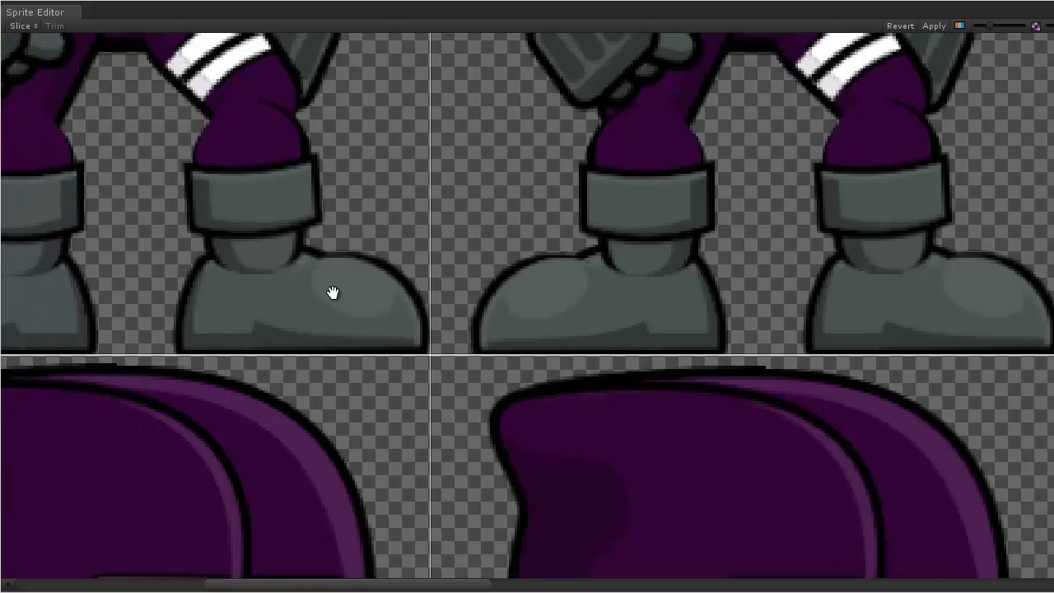
pyautogui.scroll(-3, 494, 272)
pyautogui.scroll(4, 326, 430)
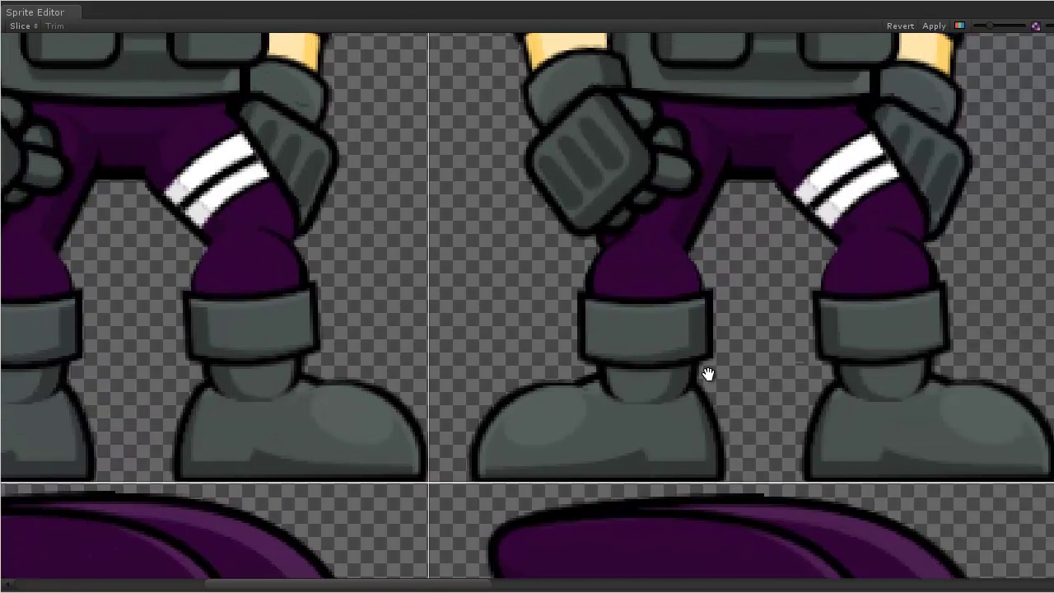
pyautogui.moveTo(706, 371); pyautogui.dragTo(400, 387, button='middle')
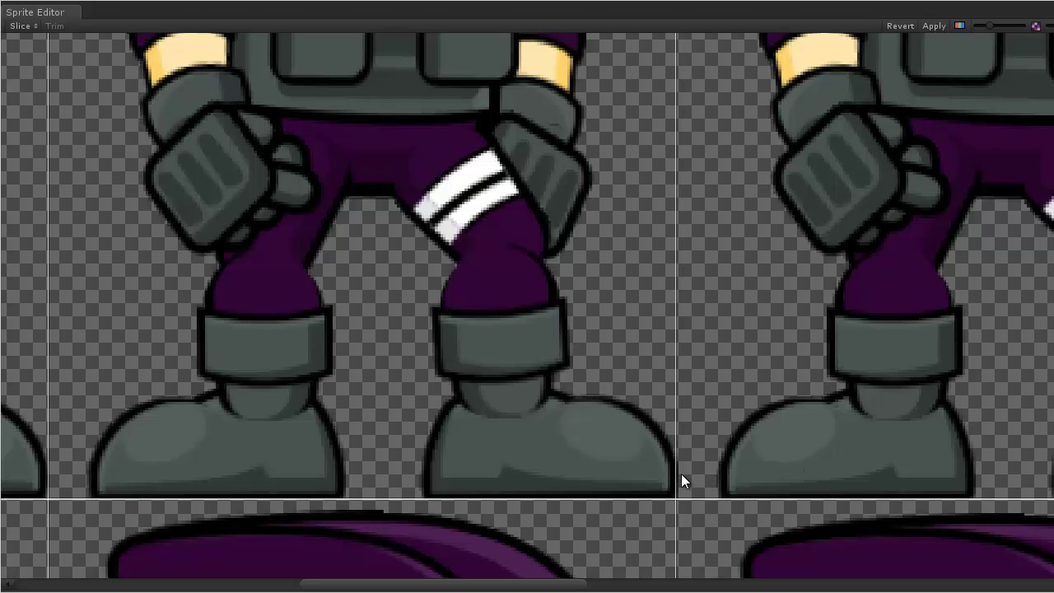
pyautogui.moveTo(799, 464); pyautogui.dragTo(190, 466, button='middle')
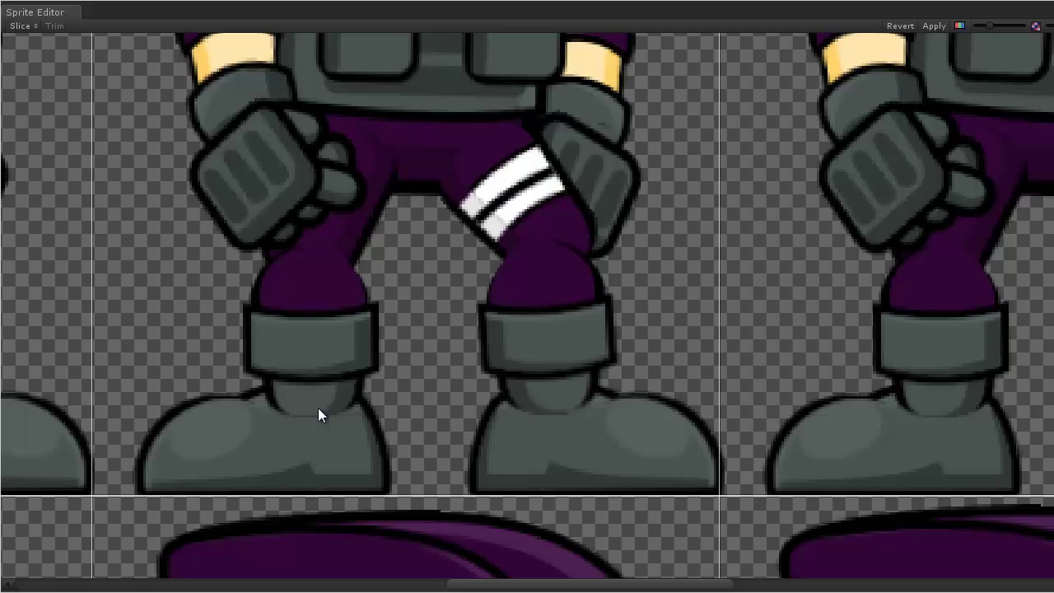
pyautogui.scroll(-8, 282, 329)
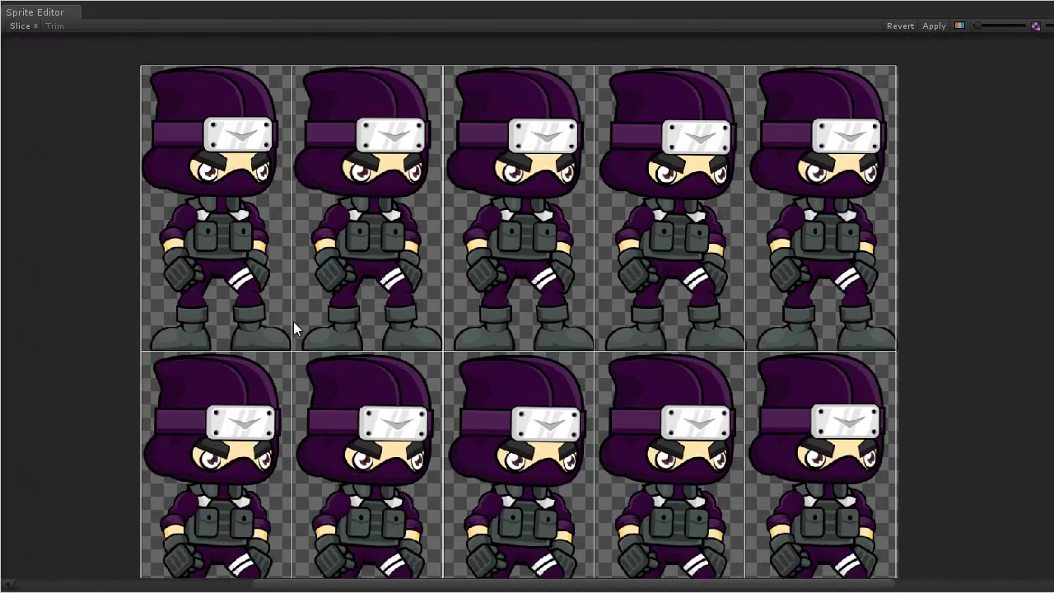
pyautogui.moveTo(247, 539); pyautogui.dragTo(254, 353, button='middle')
pyautogui.scroll(8, 215, 466)
pyautogui.moveTo(212, 471); pyautogui.dragTo(348, 317, button='middle')
pyautogui.scroll(4, 277, 321)
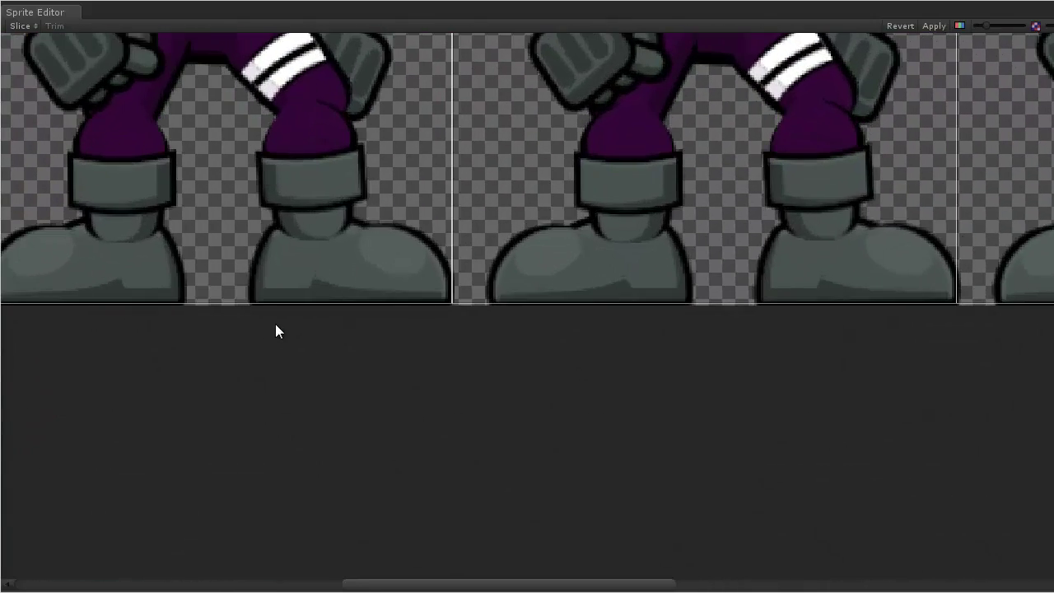
pyautogui.scroll(-10, 159, 238)
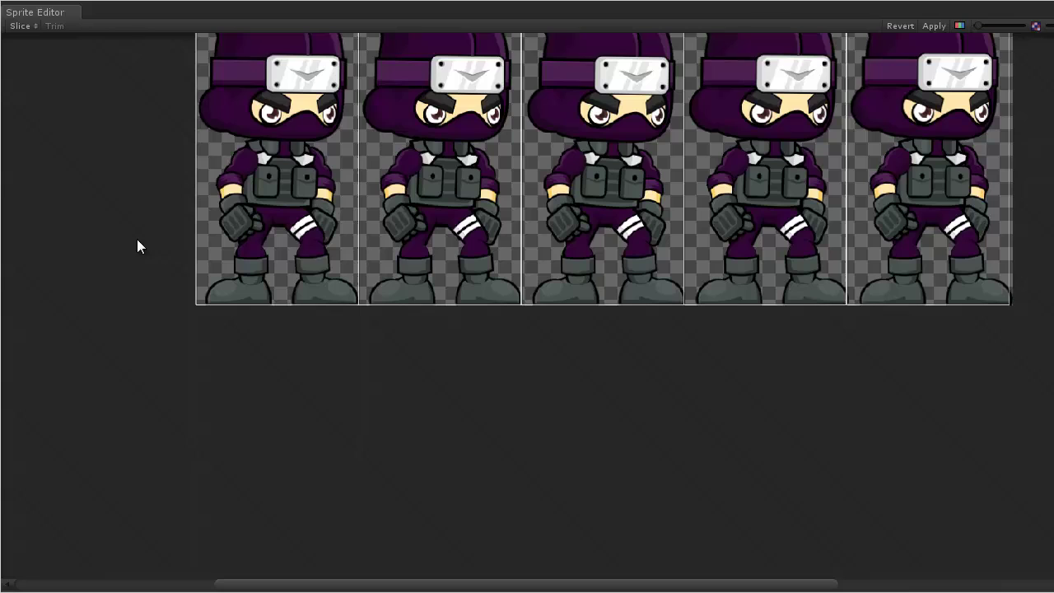
# - Reslice the sheet with the 232 by 439 grid and a padding of 1 in X and 1 in Y
pyautogui.click(30, 24)
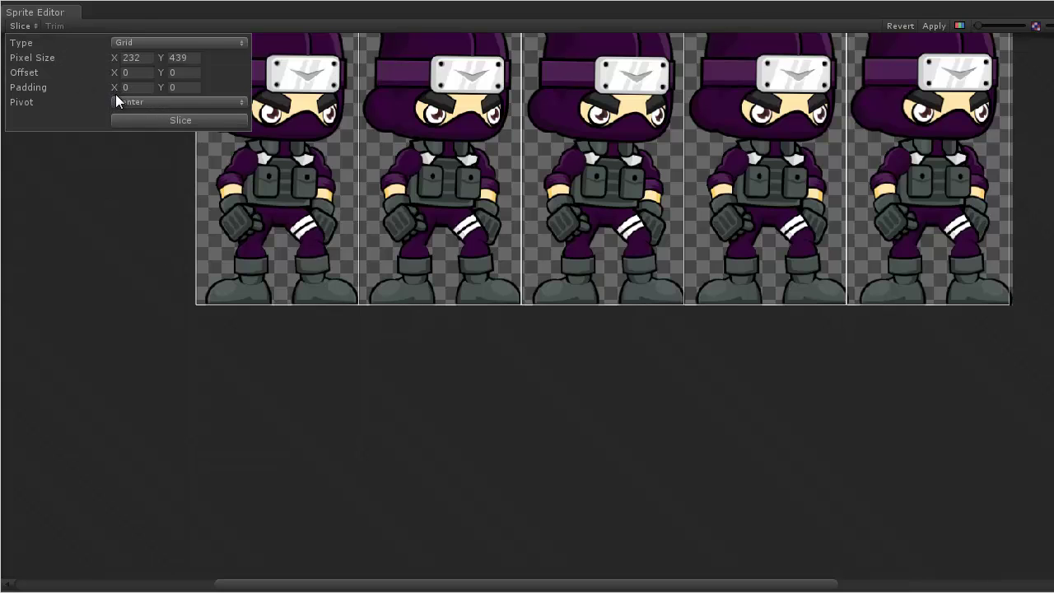
pyautogui.click(174, 85)
pyautogui.write('1')
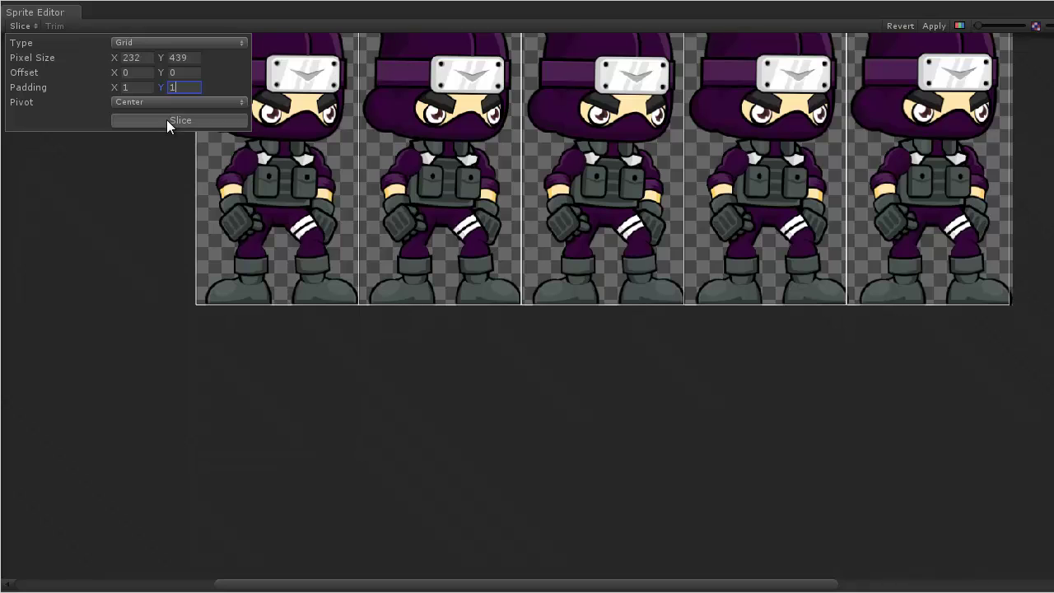
pyautogui.click(167, 120)
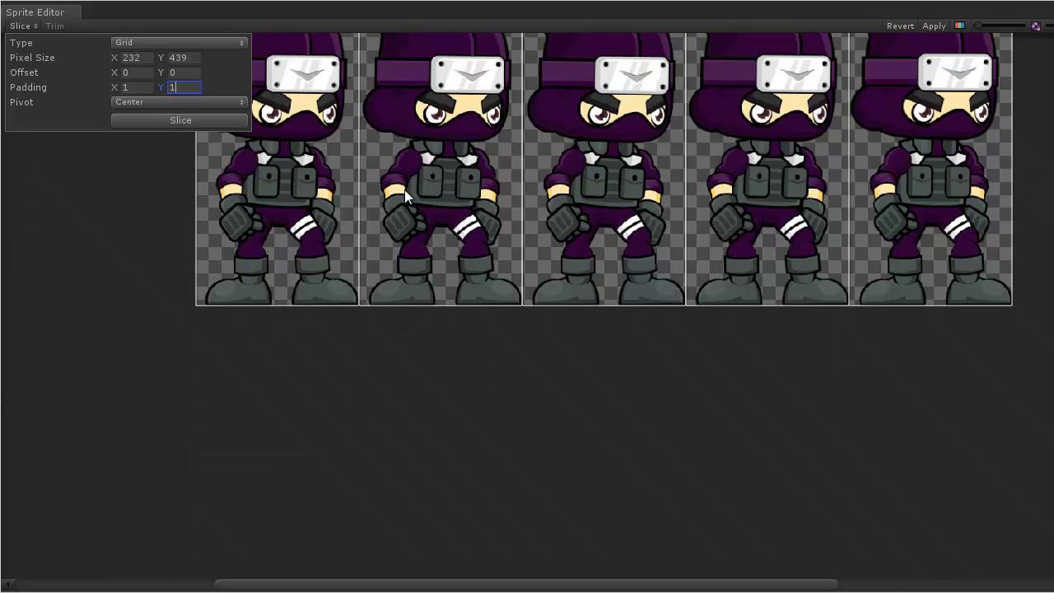
# - Check the padded slice borders between the frames along the sheet's lower row
pyautogui.scroll(5, 333, 354)
pyautogui.moveTo(237, 318); pyautogui.dragTo(440, 309, button='middle')
pyautogui.scroll(4, 440, 309)
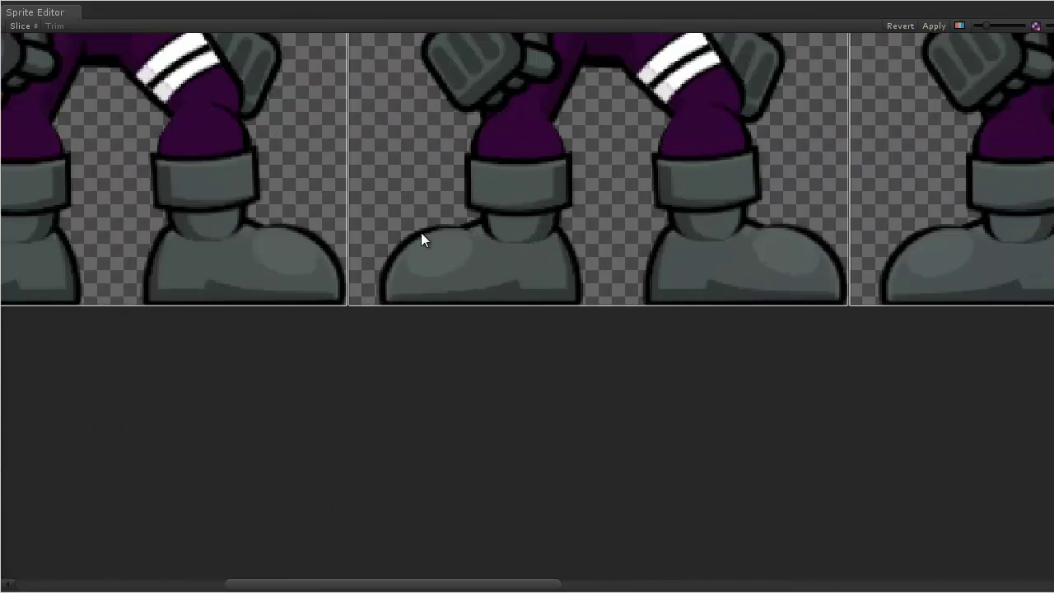
pyautogui.moveTo(235, 230); pyautogui.dragTo(409, 270, button='middle')
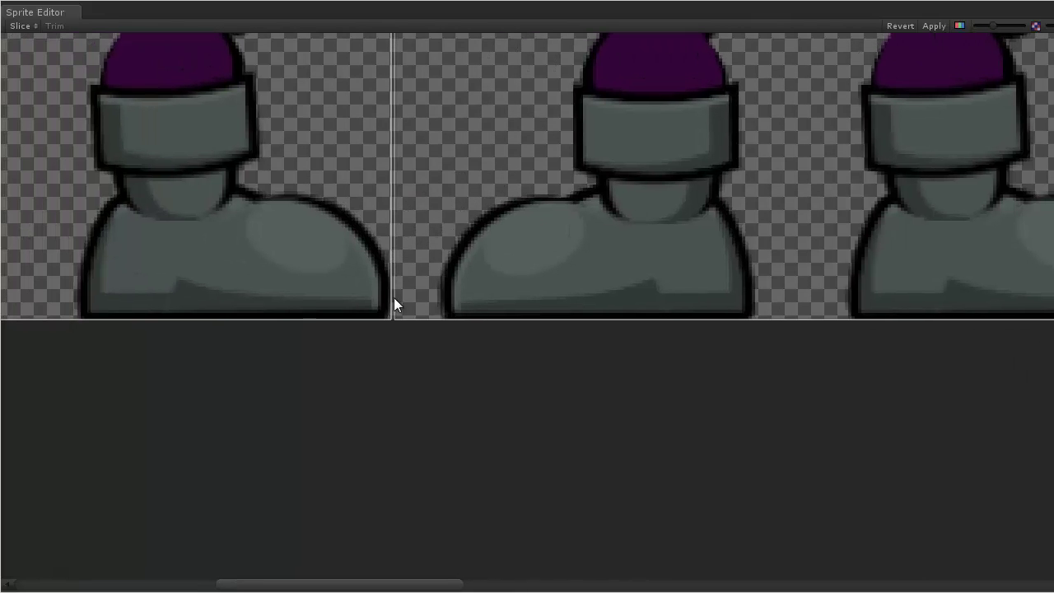
pyautogui.scroll(-4, 417, 261)
pyautogui.moveTo(565, 258); pyautogui.dragTo(607, 321, button='middle')
pyautogui.scroll(3, 790, 325)
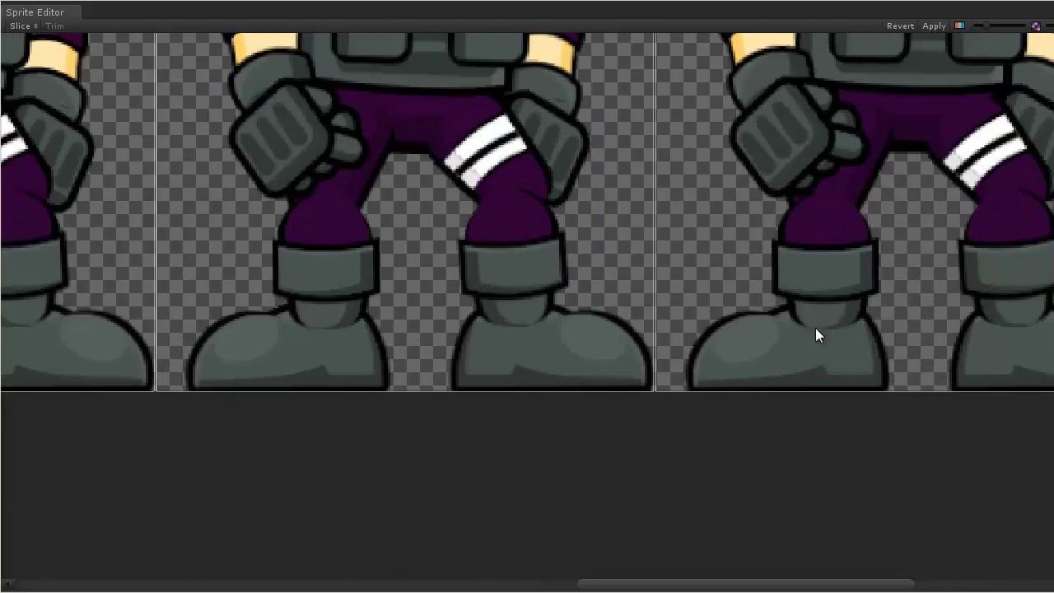
pyautogui.moveTo(816, 335); pyautogui.dragTo(351, 366, button='middle')
pyautogui.scroll(-4, 369, 368)
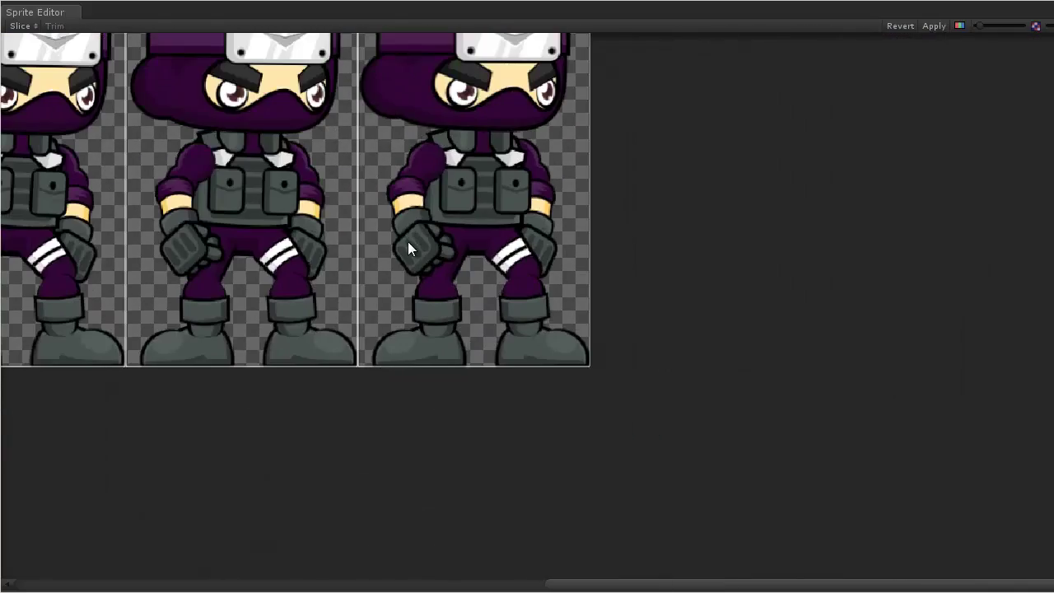
# - Check the padded slice borders between the two rows and around the heads of the last frames
pyautogui.scroll(-2, 412, 242)
pyautogui.moveTo(412, 242); pyautogui.dragTo(501, 263, button='middle')
pyautogui.scroll(3, 500, 263)
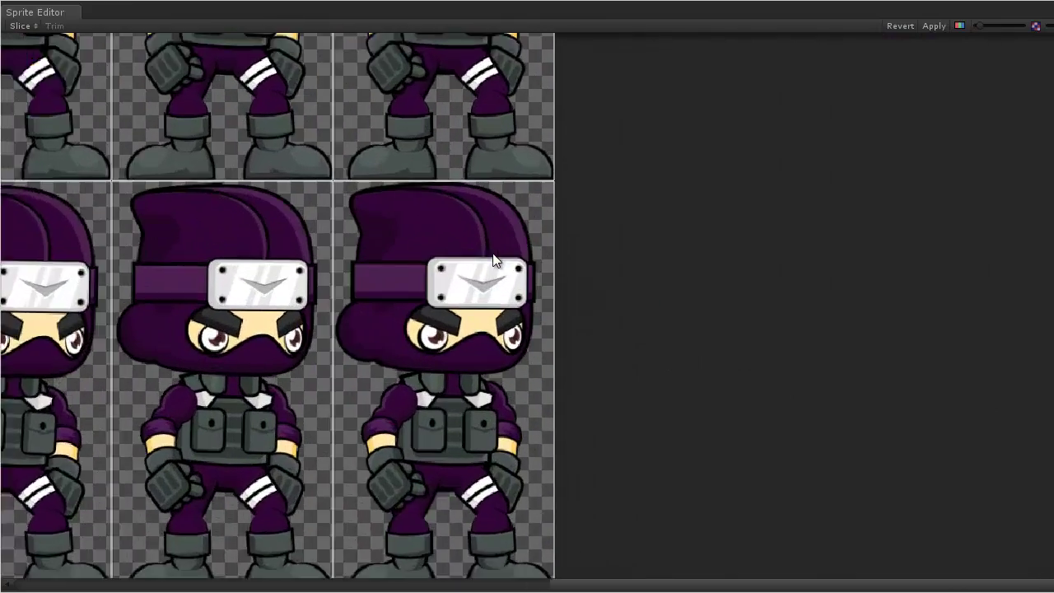
pyautogui.moveTo(438, 228); pyautogui.dragTo(417, 280, button='middle')
pyautogui.scroll(5, 397, 239)
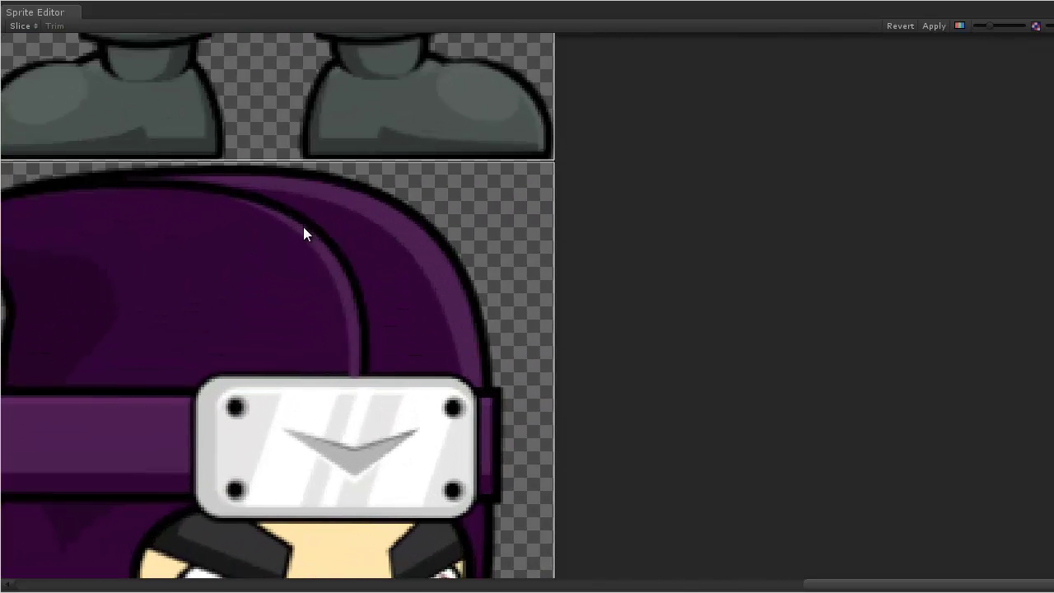
pyautogui.moveTo(264, 236); pyautogui.dragTo(336, 323, button='middle')
pyautogui.scroll(-8, 283, 302)
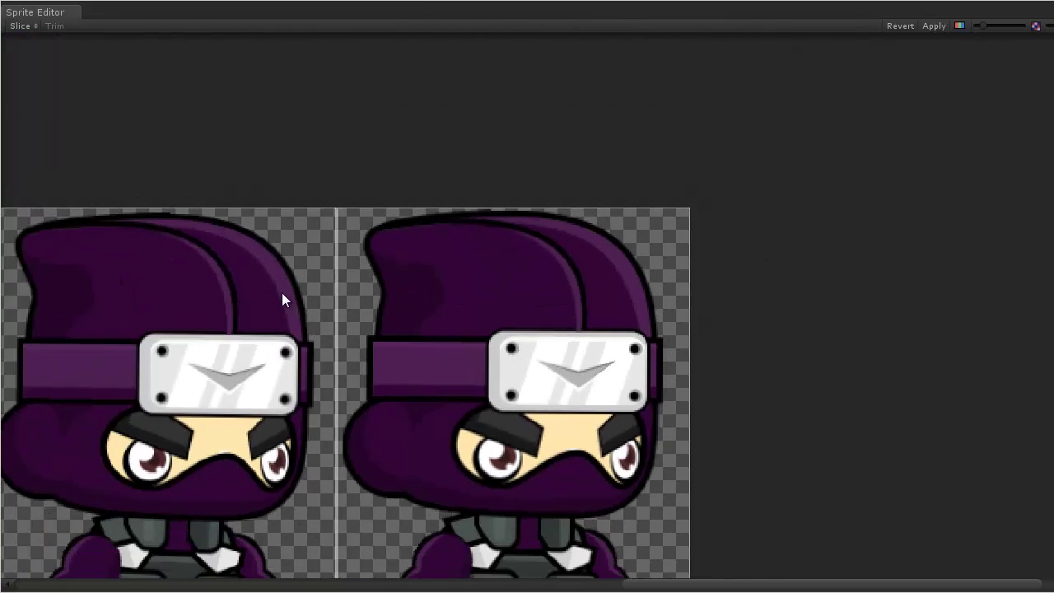
# - Apply the slicing to the ninja_idle (1) sheet and expand it in the ninja folder to show its separate frames
pyautogui.moveTo(250, 318); pyautogui.dragTo(447, 157, button='middle')
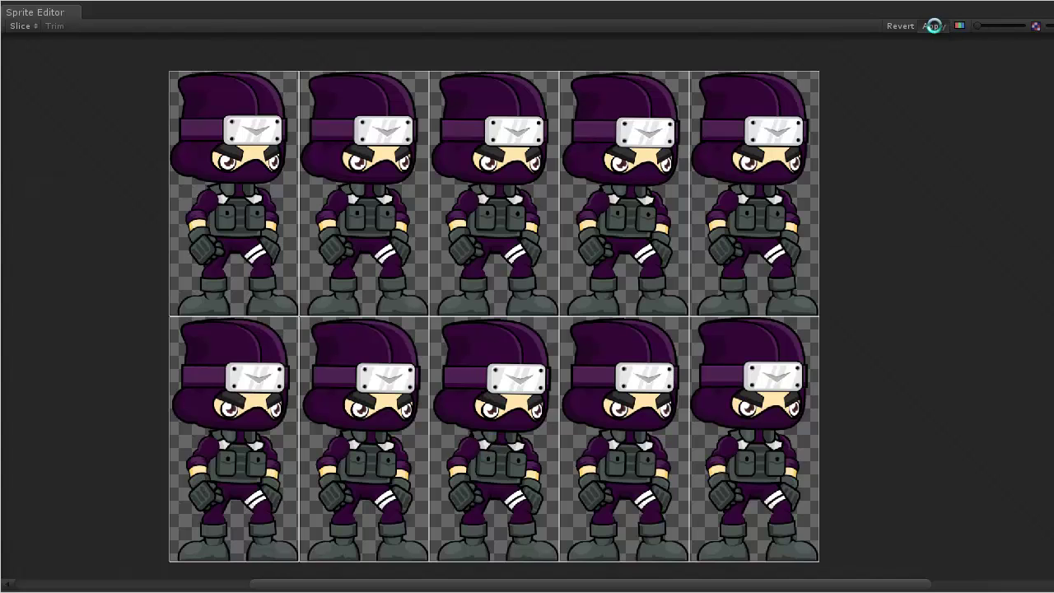
pyautogui.click(933, 25)
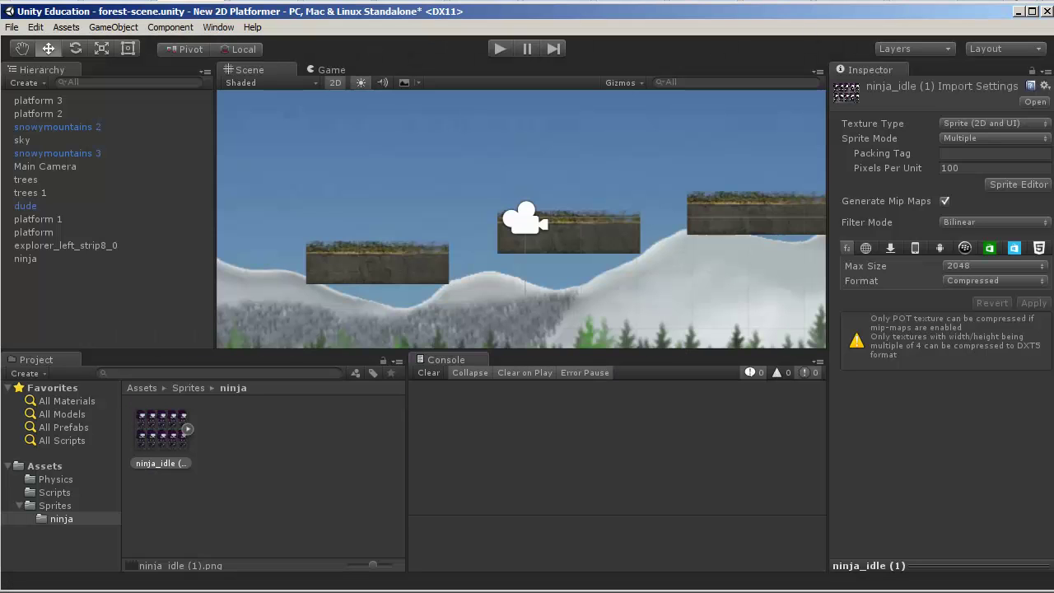
pyautogui.click(188, 430)
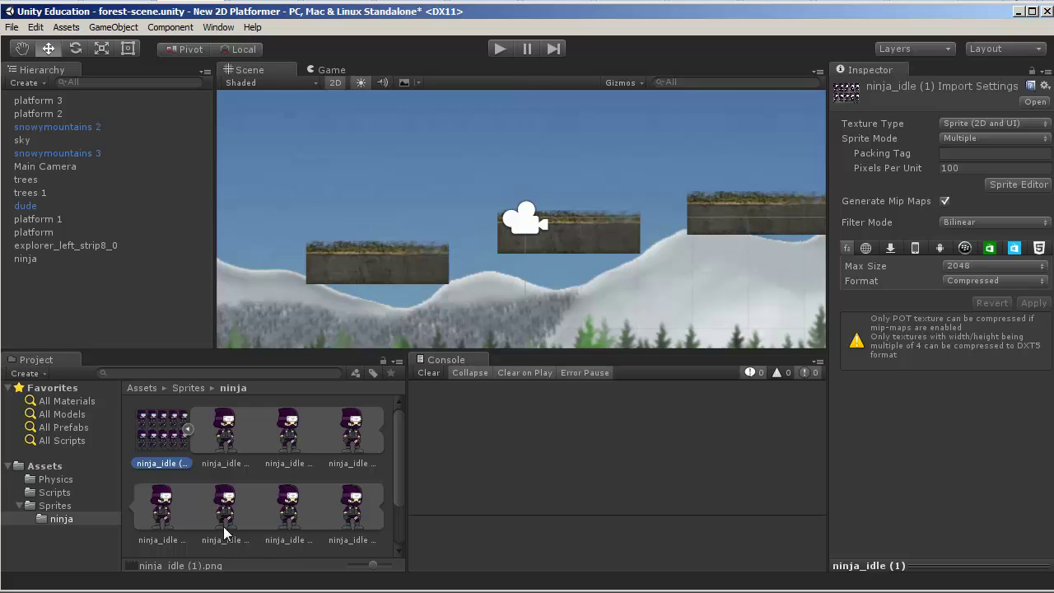
# - Add a Sprite Renderer component to the ninja object
pyautogui.click(25, 260)
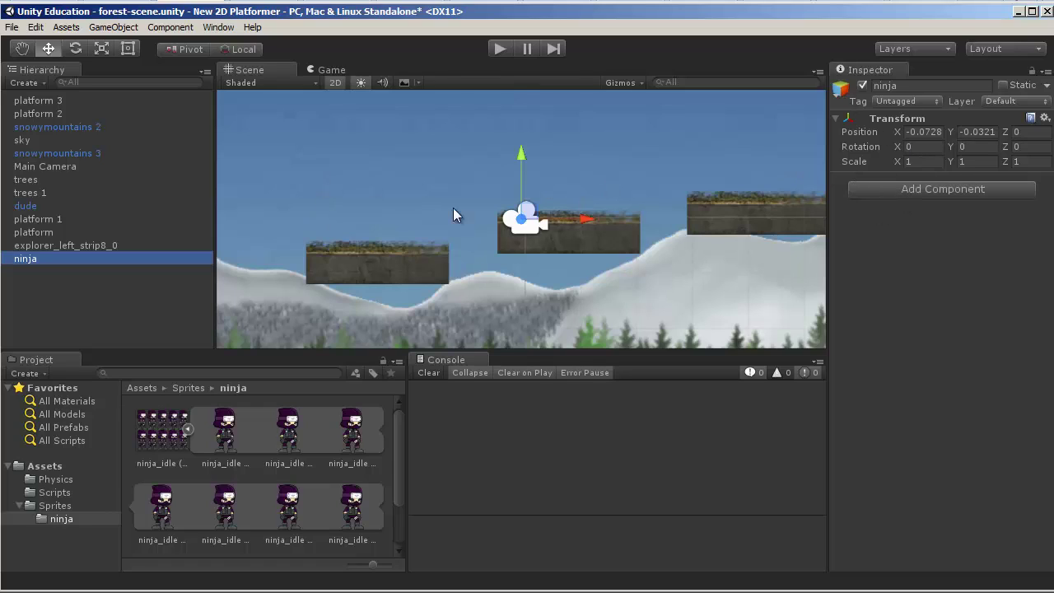
pyautogui.click(909, 189)
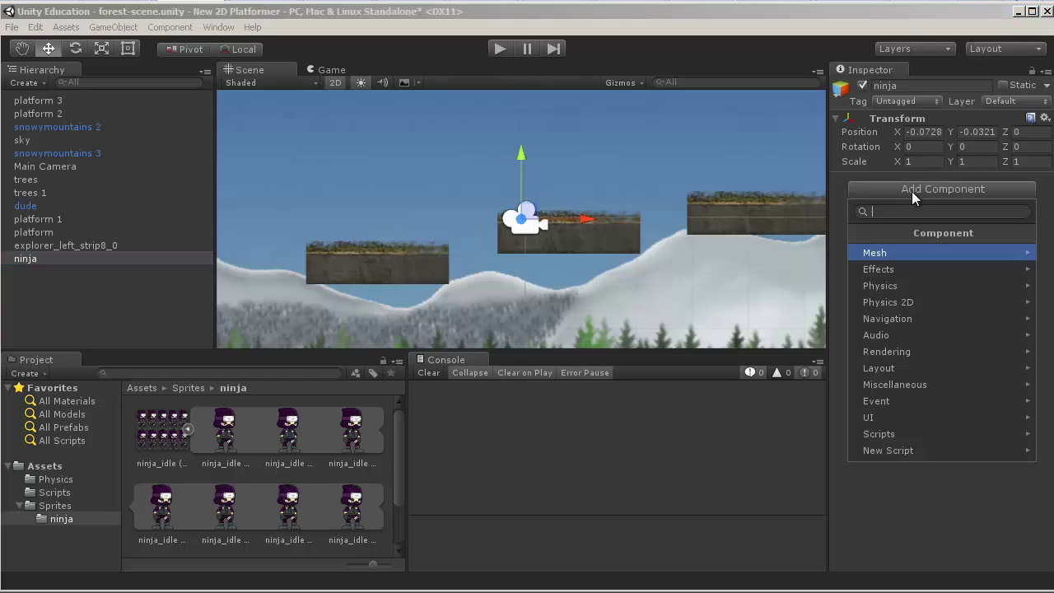
pyautogui.click(920, 350)
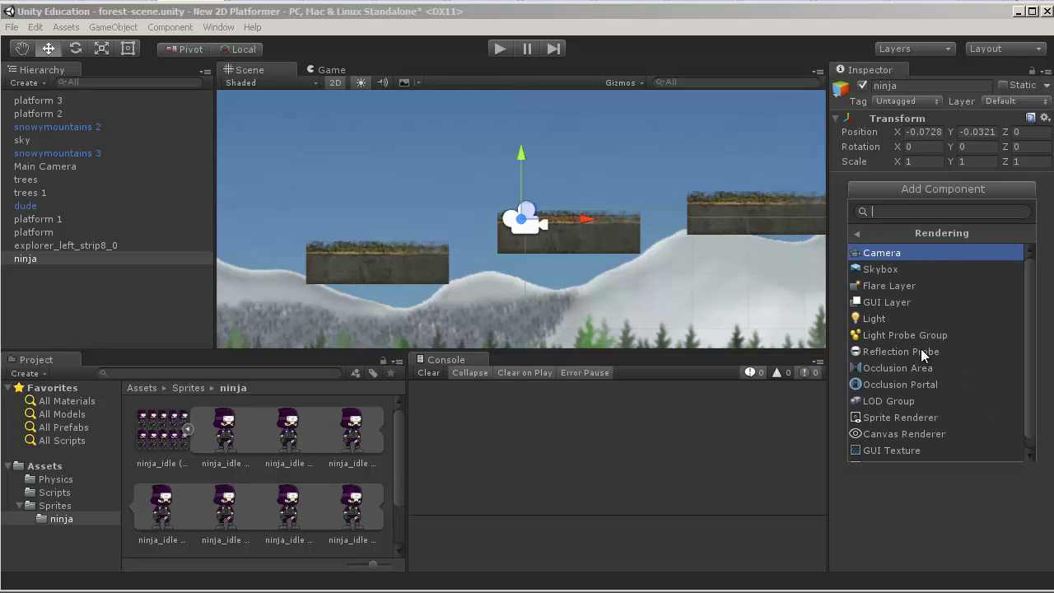
pyautogui.click(932, 418)
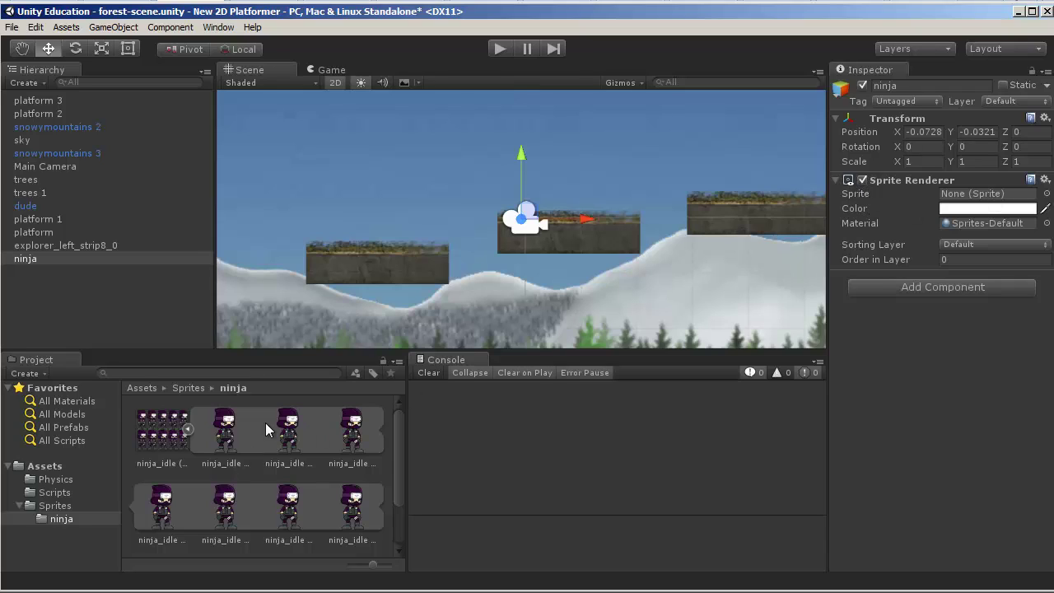
# - Assign the first idle frame, ninja_idle (1)_0, as the sprite of the ninja's Sprite Renderer
pyautogui.click(223, 437)
pyautogui.moveTo(247, 425); pyautogui.dragTo(953, 200)
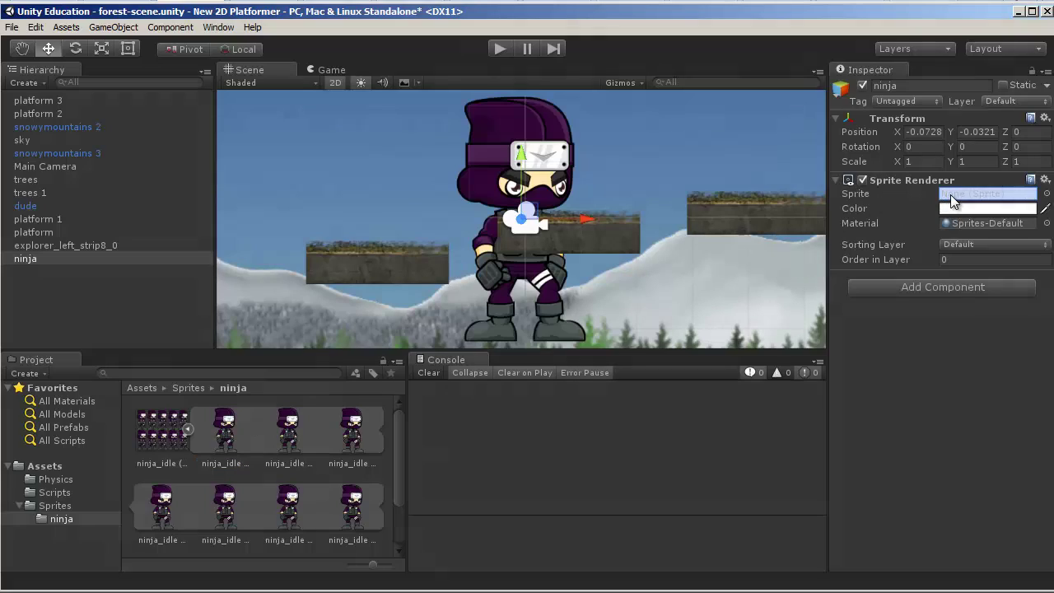
pyautogui.scroll(-2, 720, 281)
pyautogui.scroll(-1, 689, 288)
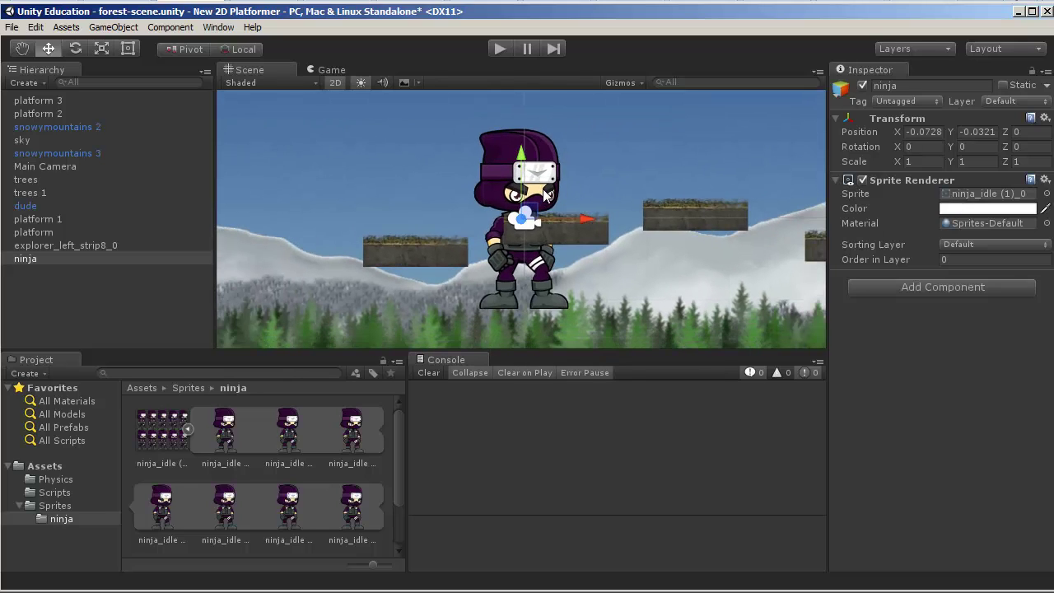
# - Move the ninja up onto the middle platform, at about X 0.71 and Y 2.18
pyautogui.click(570, 126)
pyautogui.scroll(-1, 538, 293)
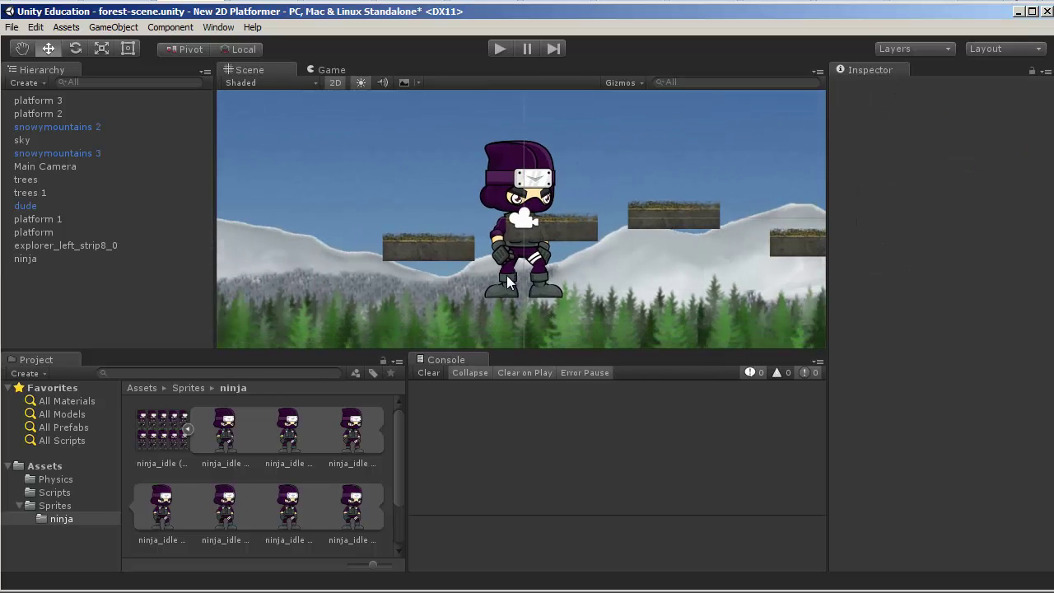
pyautogui.click(507, 275)
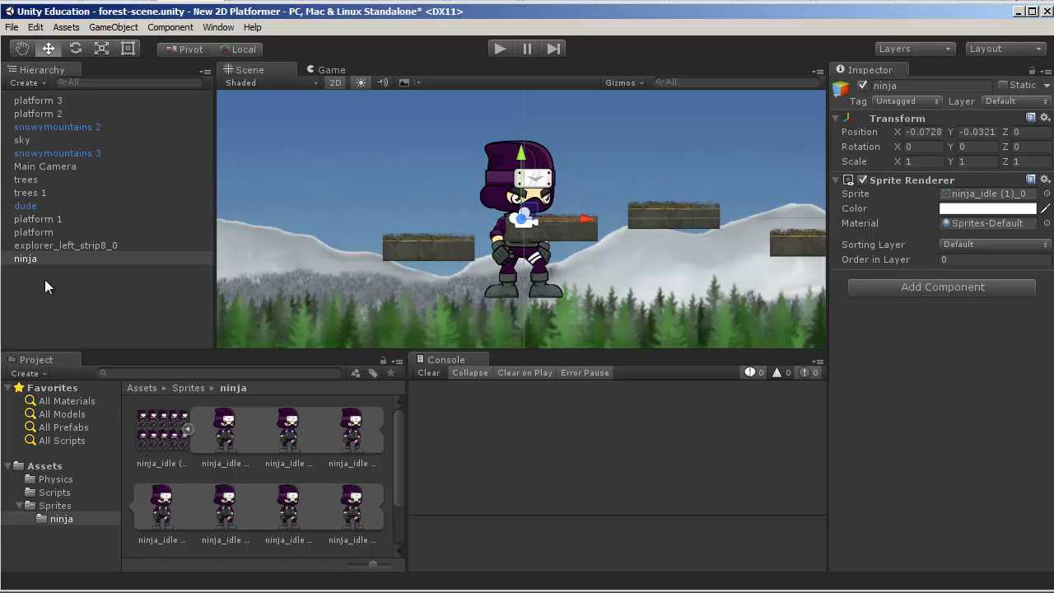
pyautogui.click(18, 260)
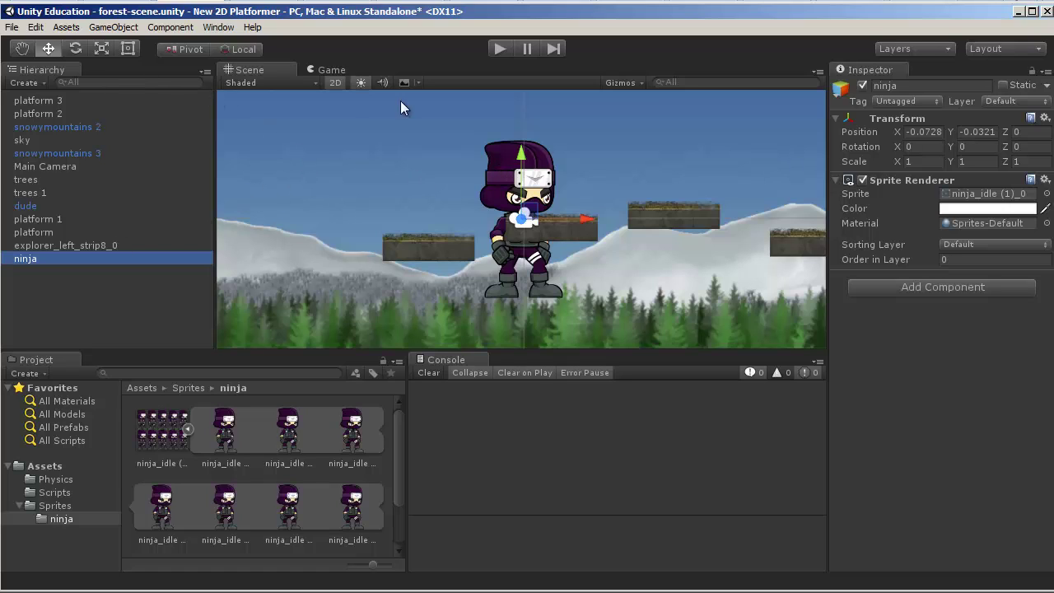
pyautogui.moveTo(526, 219); pyautogui.dragTo(550, 142)
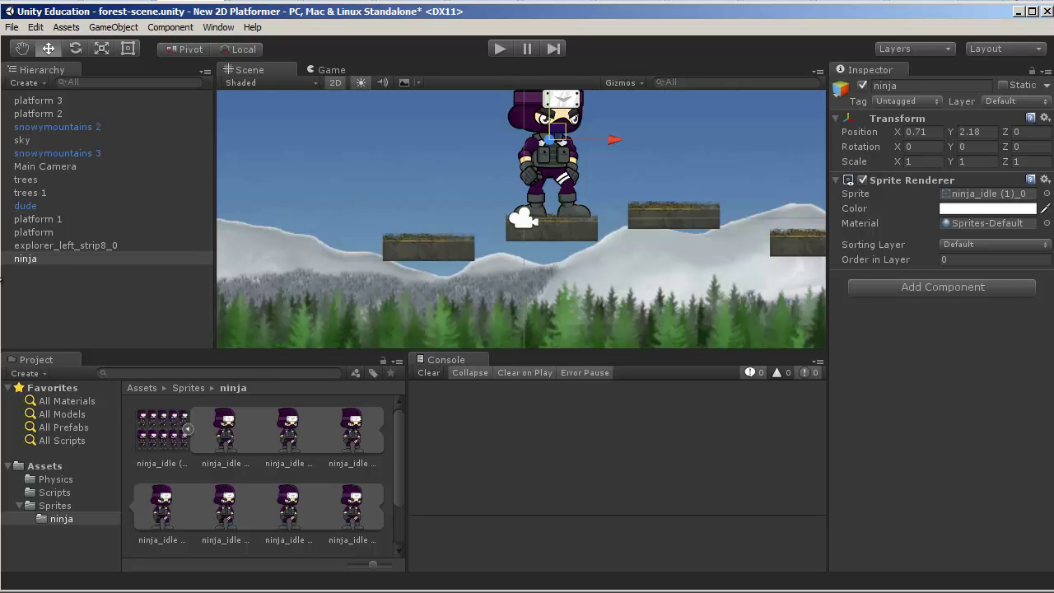
# - Scale the ninja to 0.5 in both X and Y
pyautogui.click(31, 259)
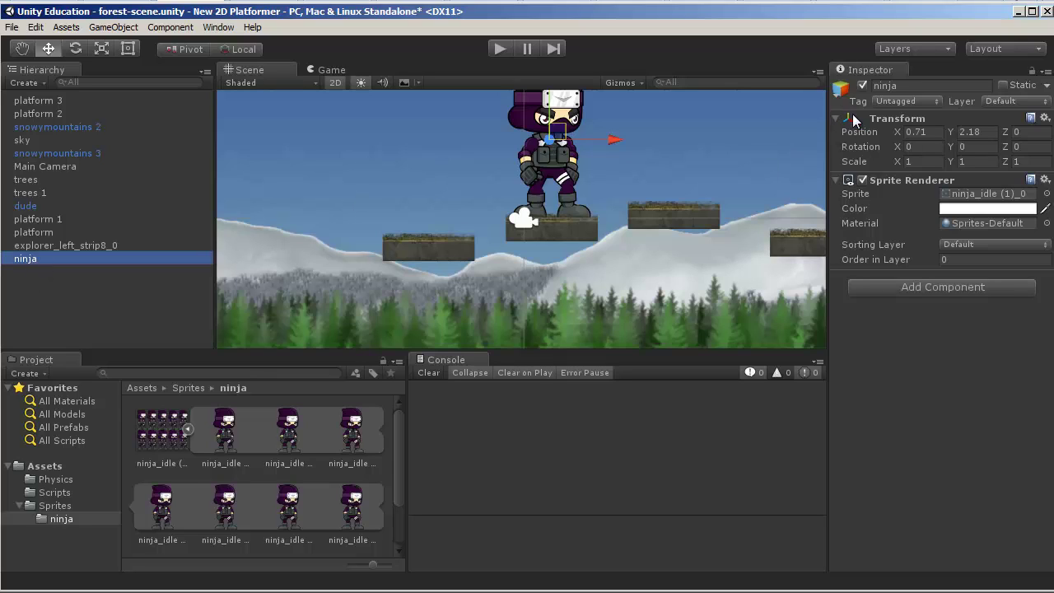
pyautogui.click(906, 164)
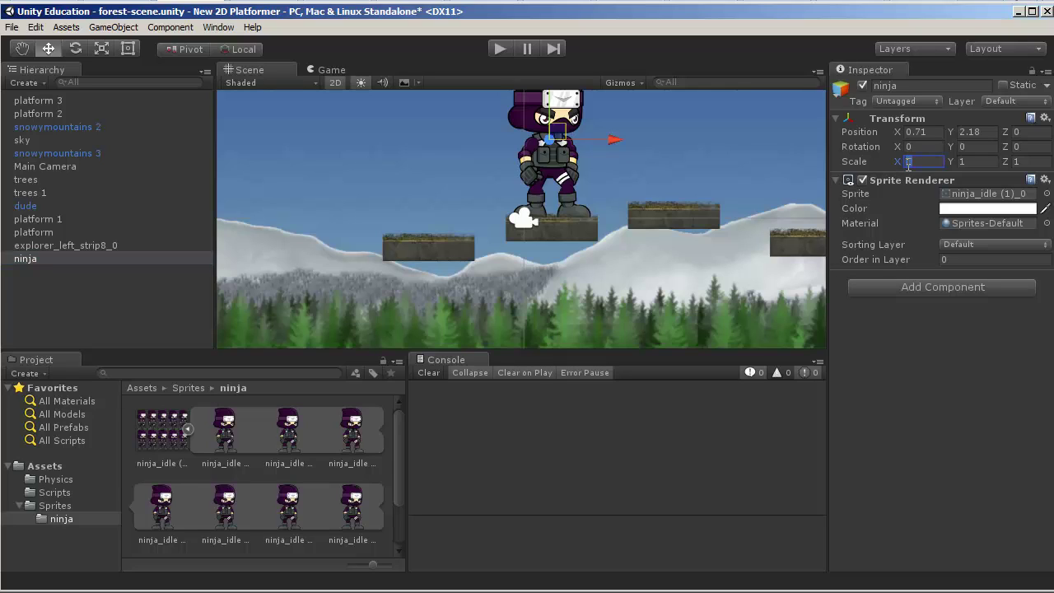
pyautogui.write('.5')
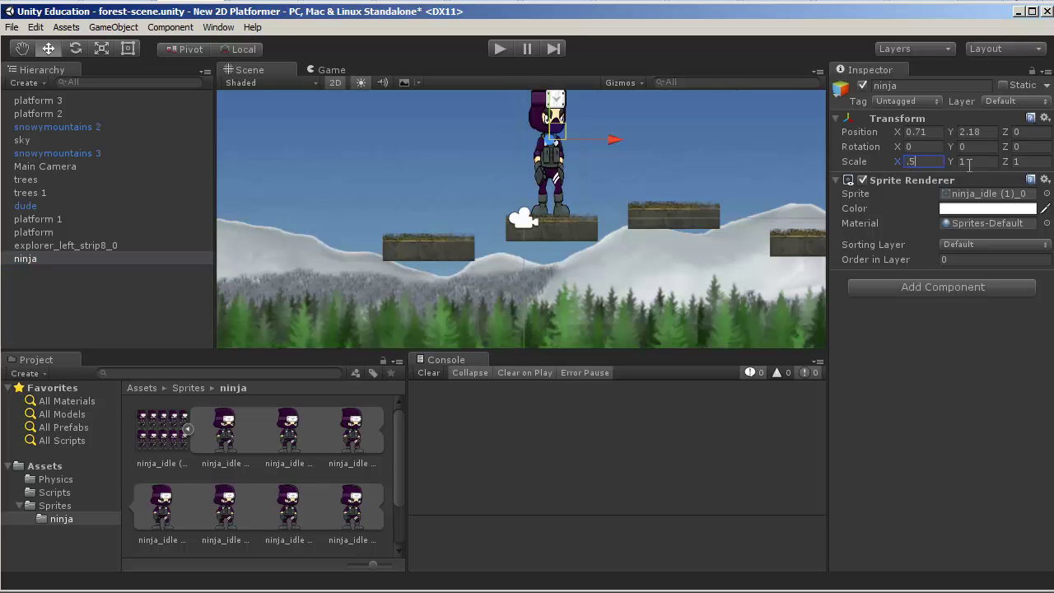
pyautogui.click(962, 162)
pyautogui.write('.5')
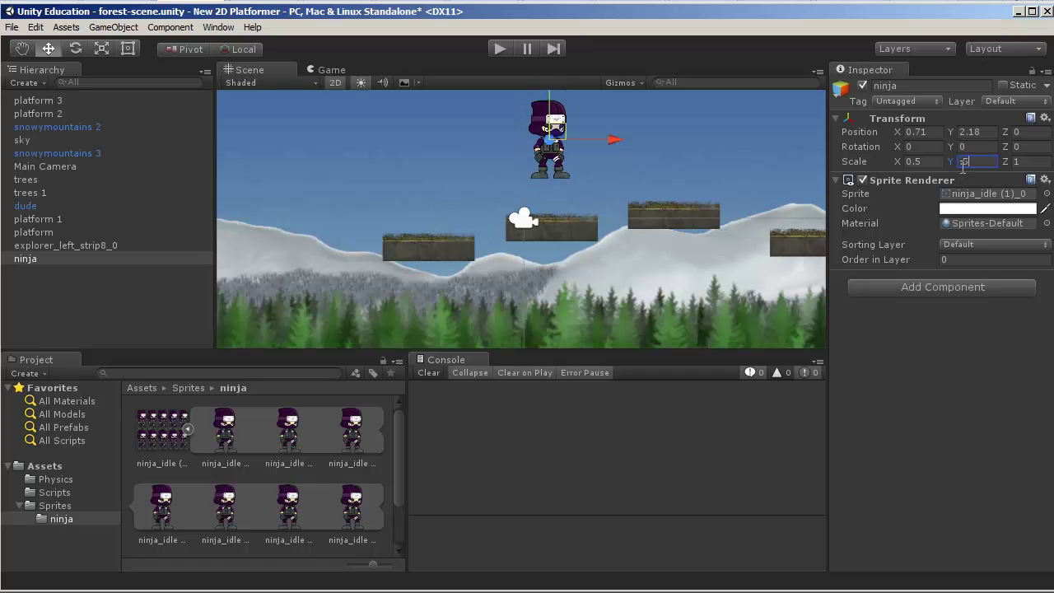
# - Move the ninja down to about X 0.78, Y 1.19 above the middle platform and scale it to 0.3 in both X and Y
pyautogui.click(549, 176)
pyautogui.moveTo(548, 170); pyautogui.dragTo(552, 176)
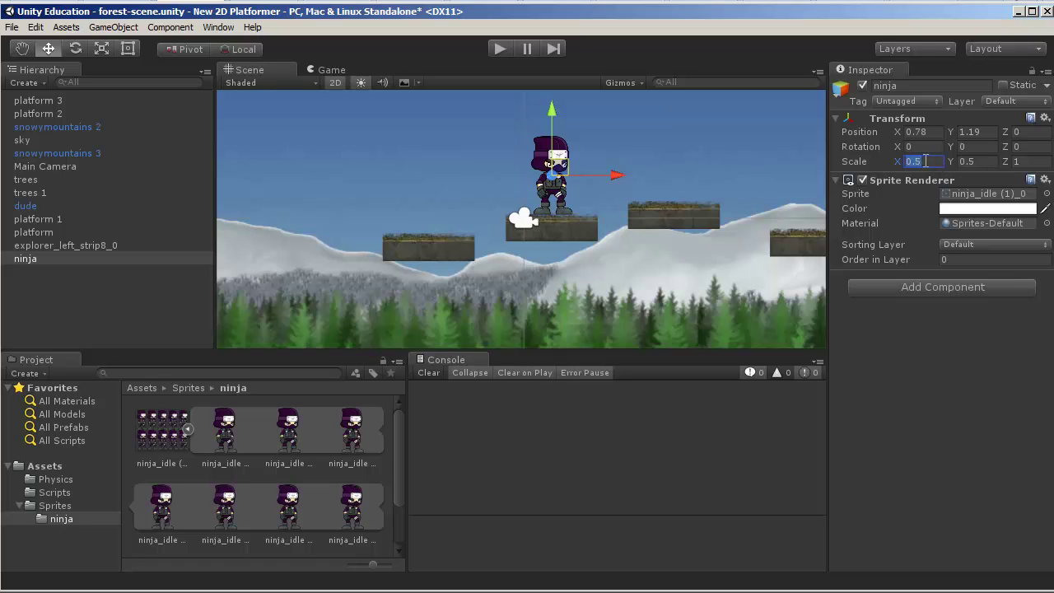
pyautogui.write('.4')
pyautogui.press('Tab')
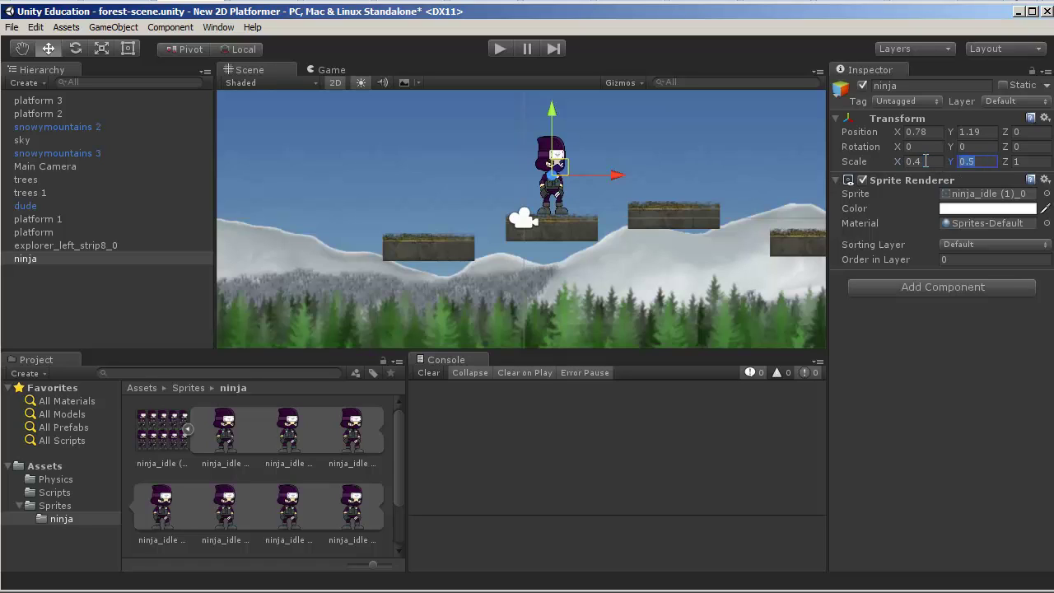
pyautogui.write('.4')
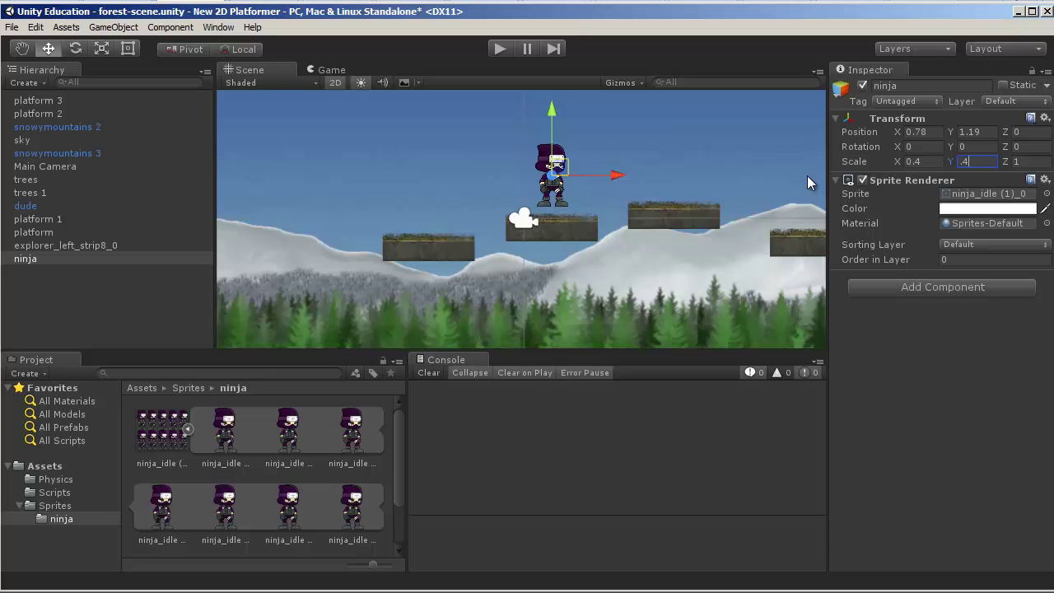
pyautogui.press('BackSpace')
pyautogui.write('3')
pyautogui.click(927, 162)
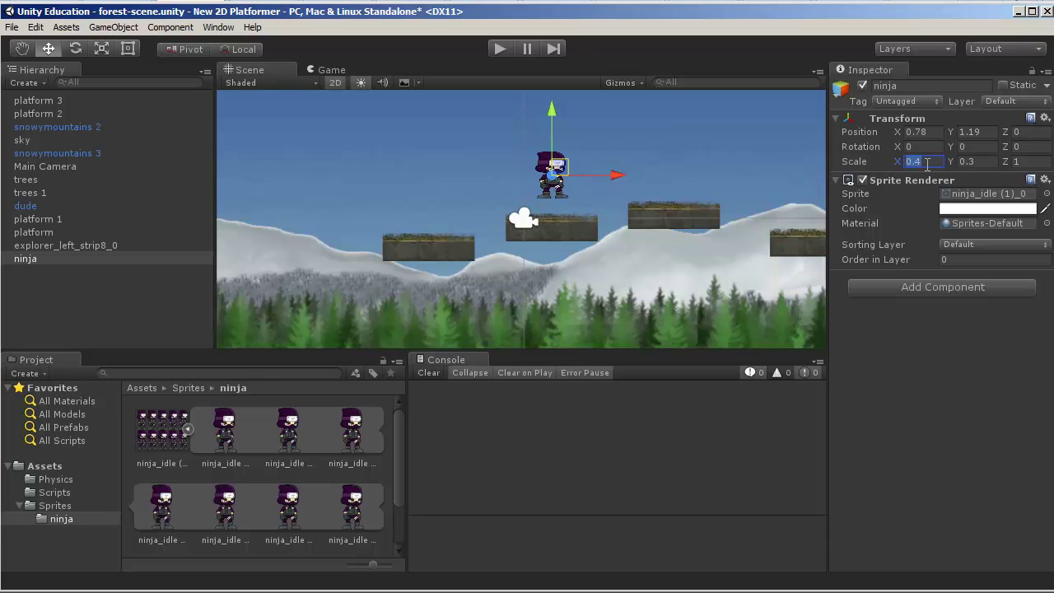
pyautogui.write('.3')
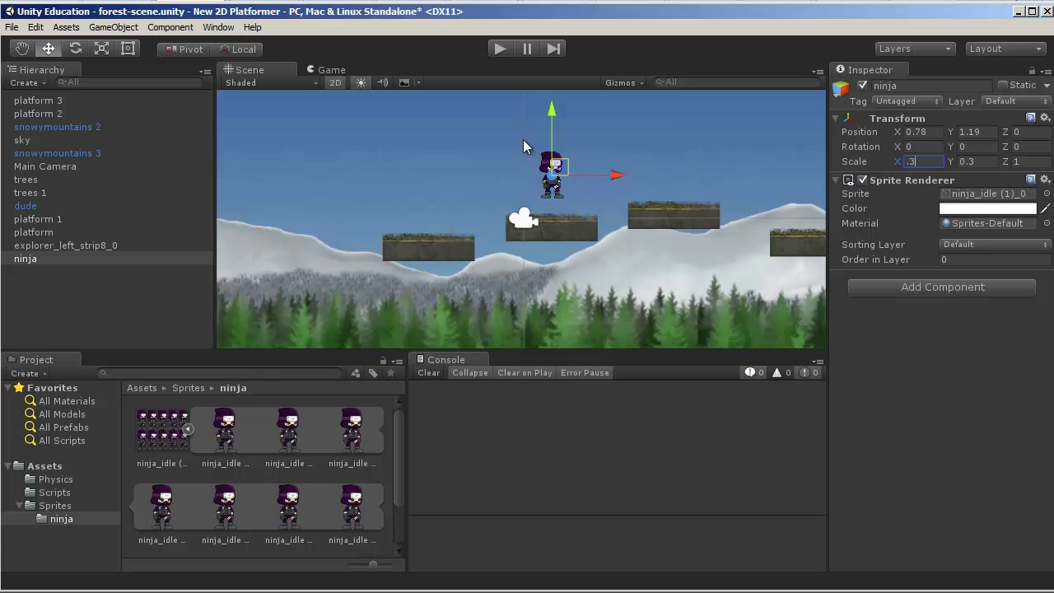
pyautogui.scroll(3, 576, 169)
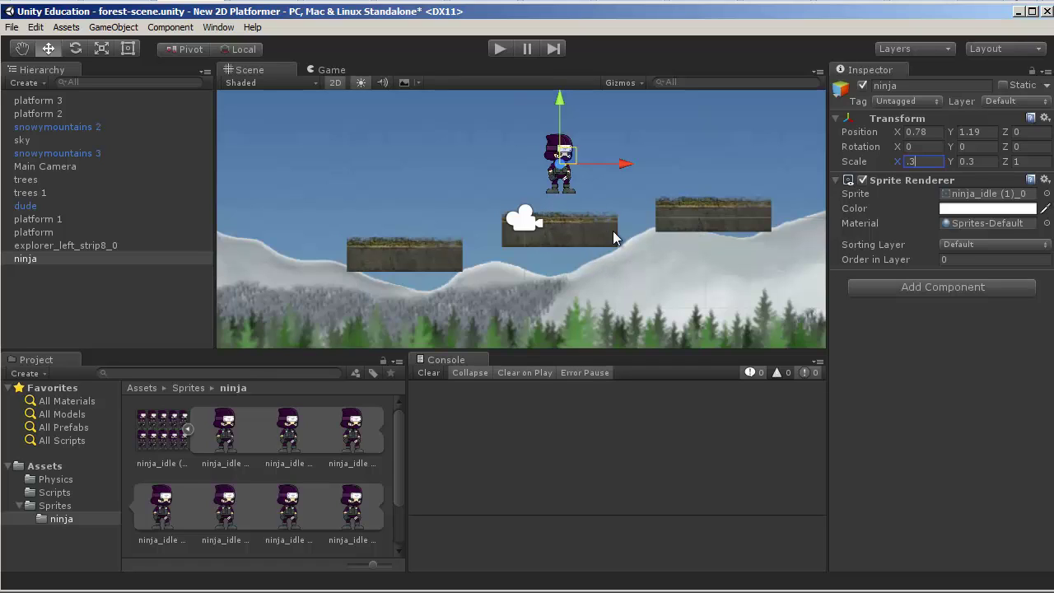
pyautogui.click(557, 174)
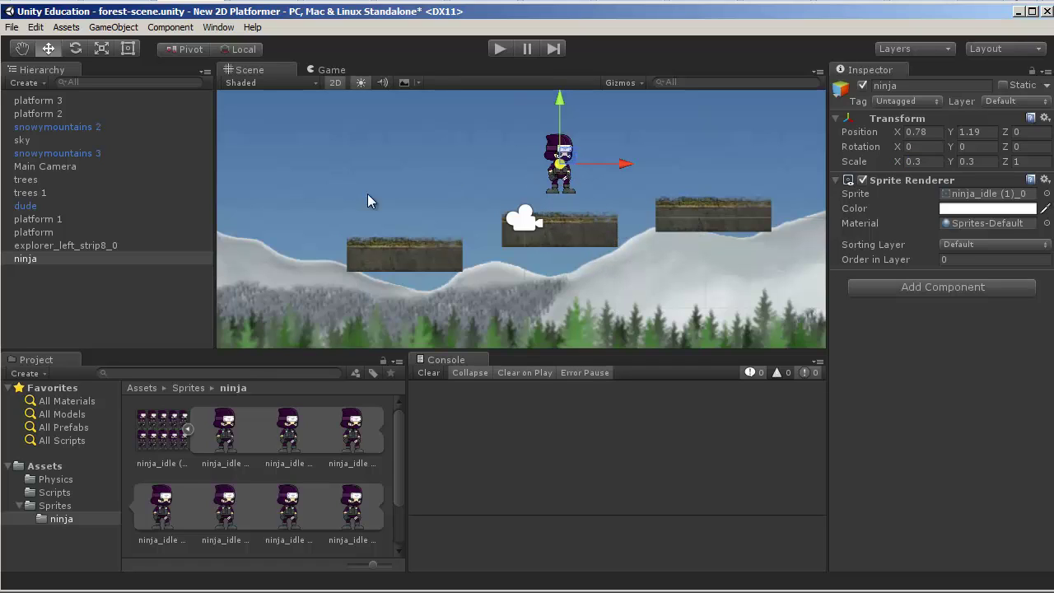
pyautogui.click(24, 260)
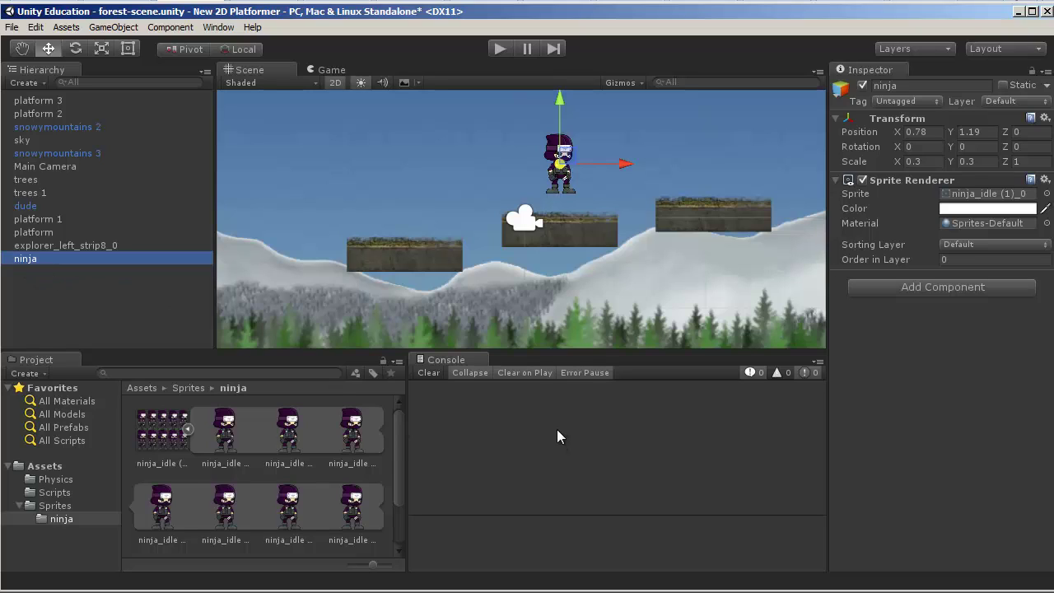
# - Create a folder named Animations directly under Assets and open it
pyautogui.click(188, 428)
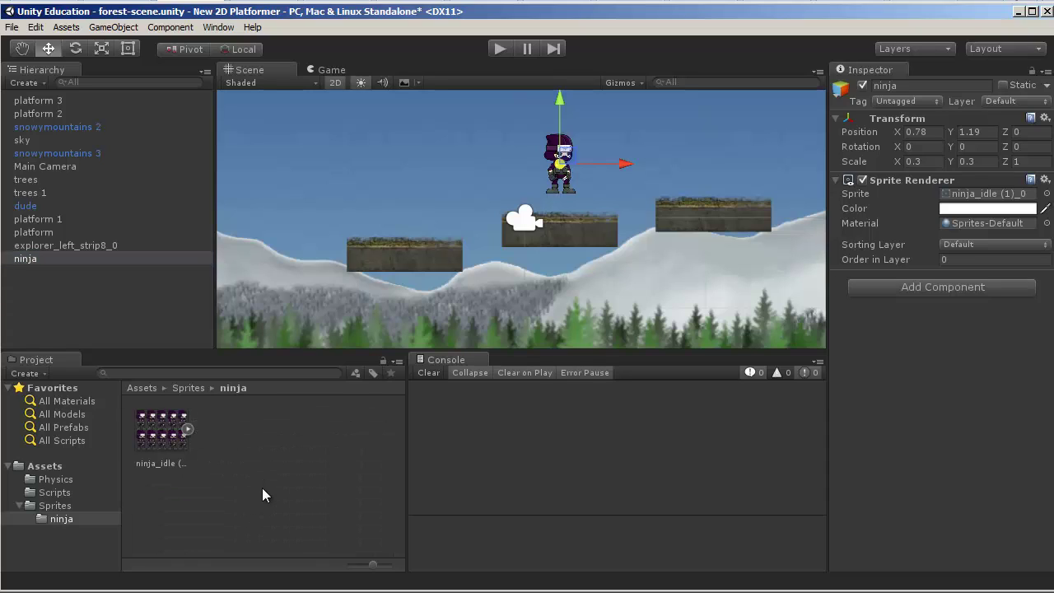
pyautogui.rightClick(33, 470)
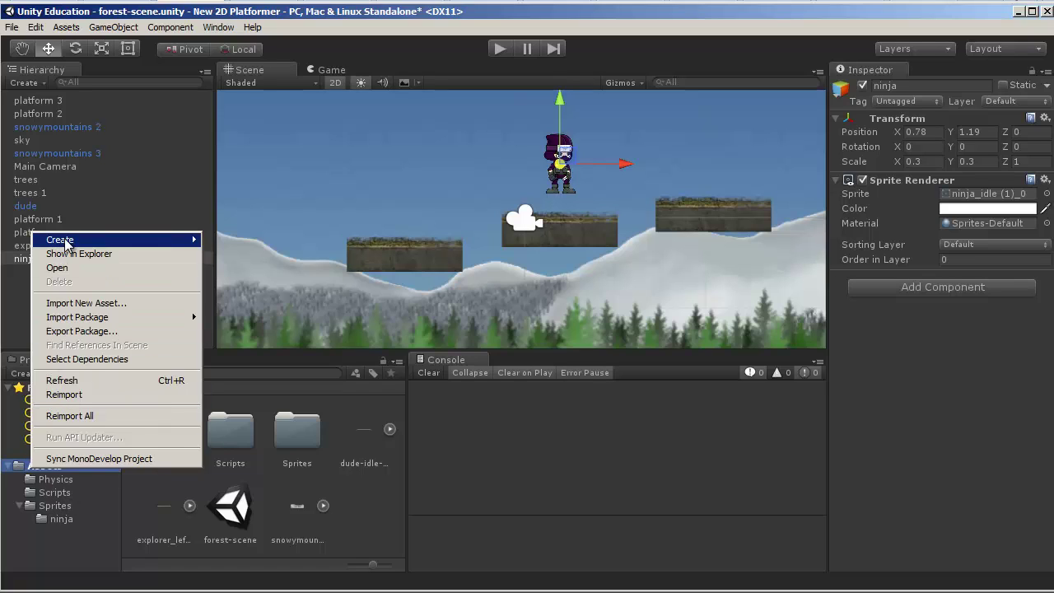
pyautogui.moveTo(64, 242)
pyautogui.click(235, 239)
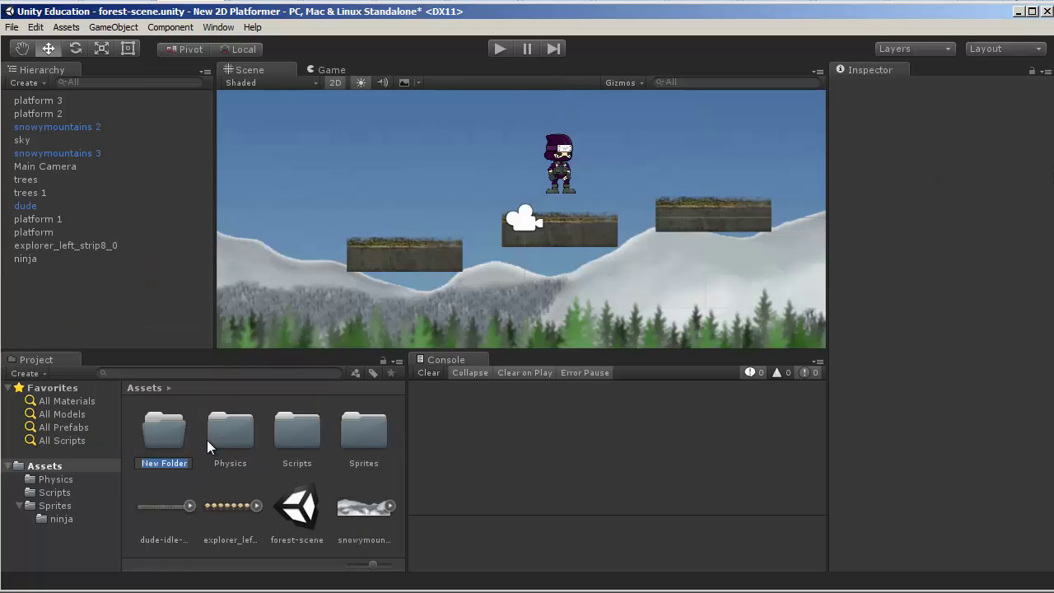
pyautogui.write('Anima')
pyautogui.write('tions')
pyautogui.doubleClick(155, 433)
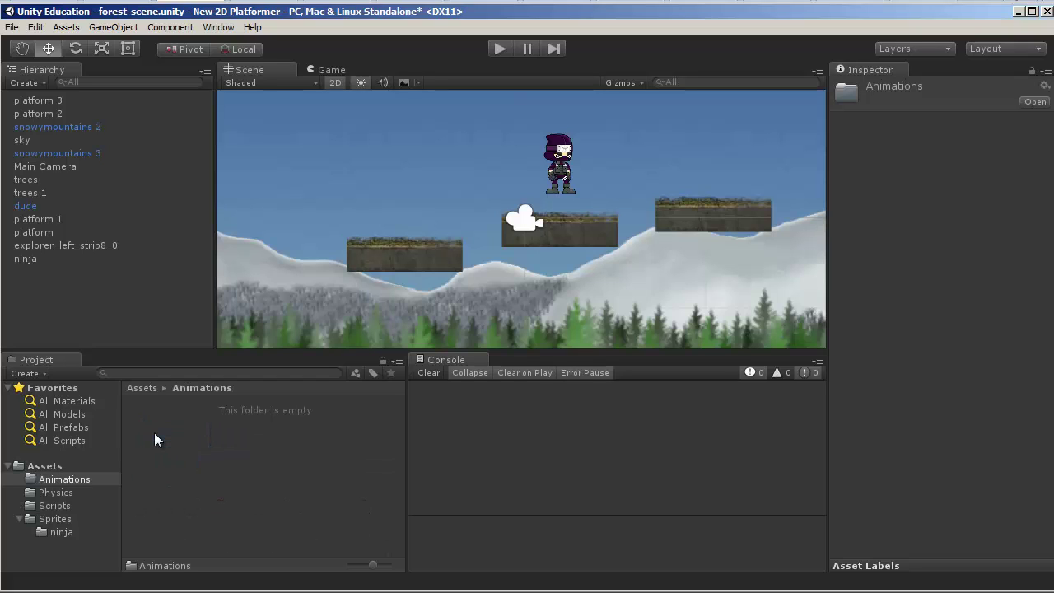
pyautogui.rightClick(197, 474)
pyautogui.moveTo(249, 247)
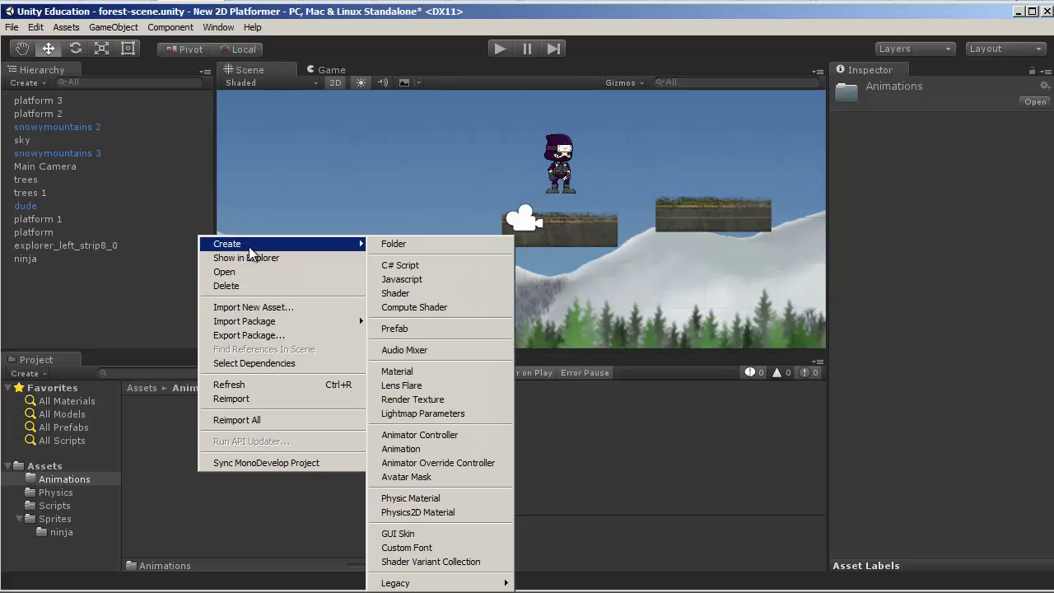
pyautogui.click(263, 511)
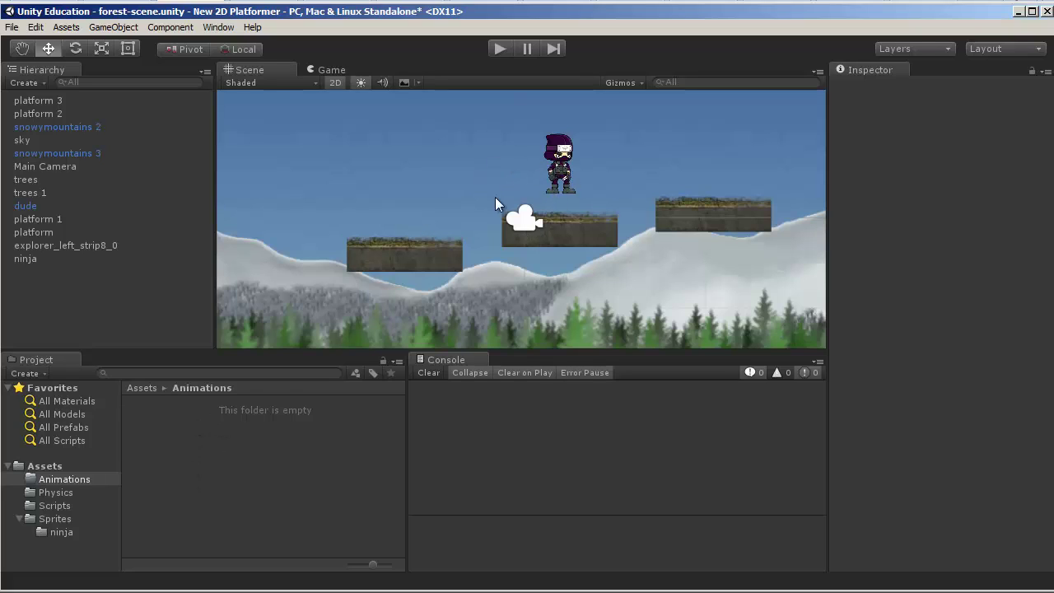
# - Create an Animator Controller named NinjaAnimatorController in the Animations folder
pyautogui.rightClick(177, 428)
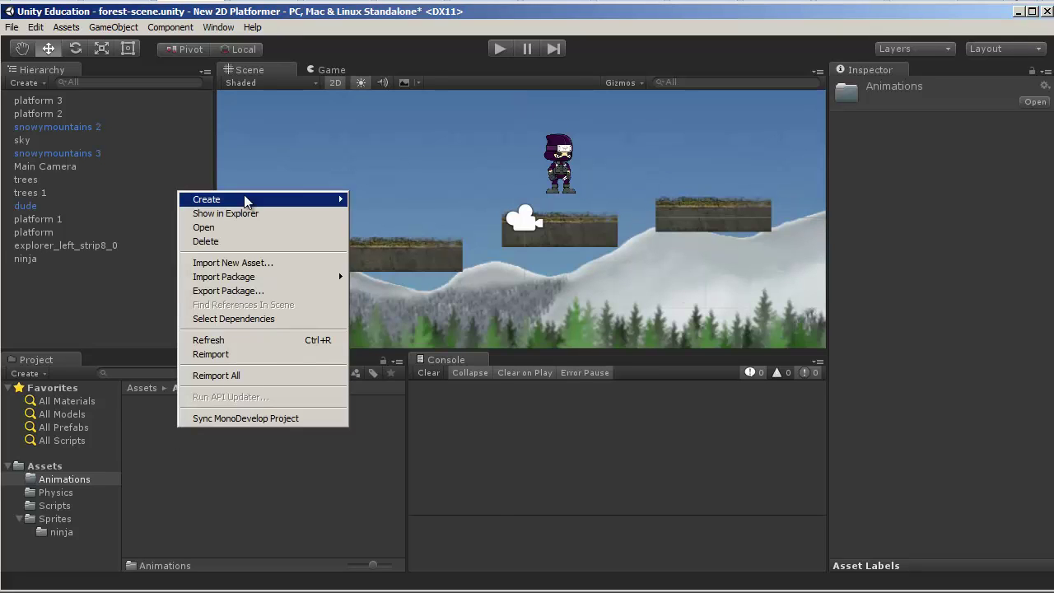
pyautogui.moveTo(244, 198)
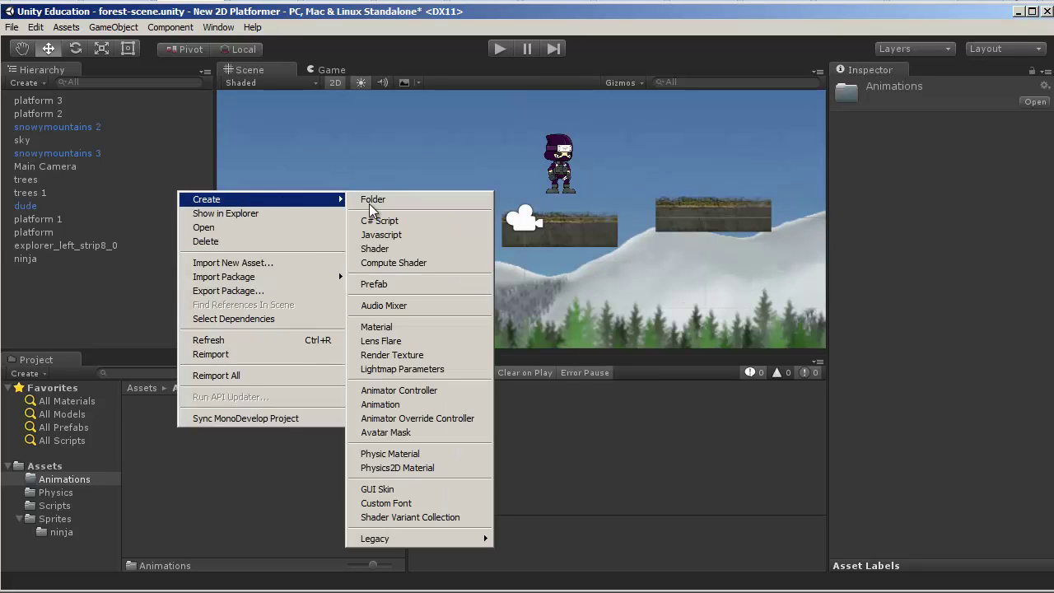
pyautogui.click(405, 392)
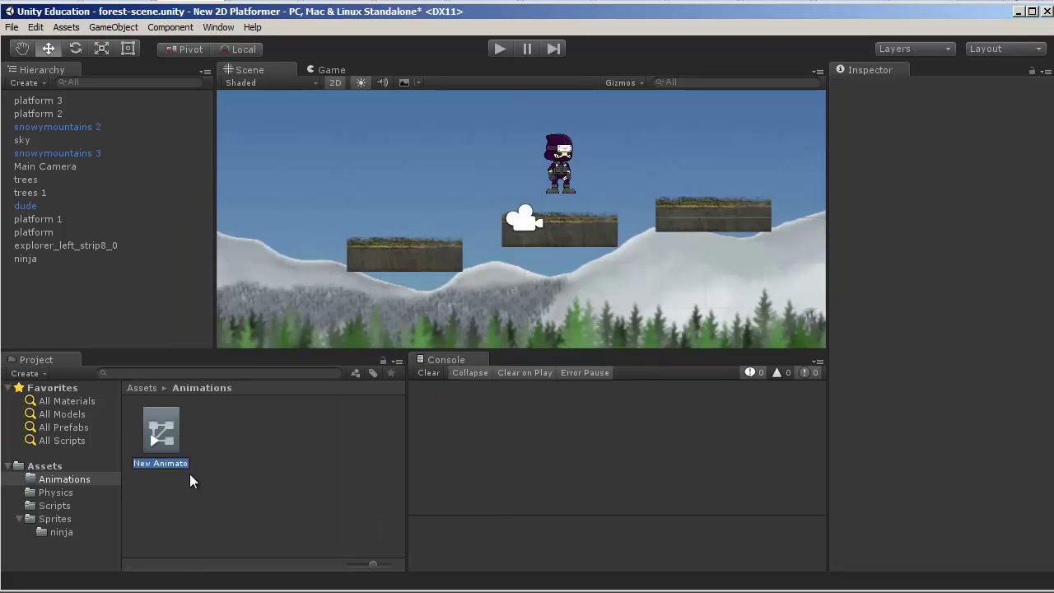
pyautogui.write('NinjaAn')
pyautogui.write('imatorCont')
pyautogui.write('roller')
pyautogui.press('Return')
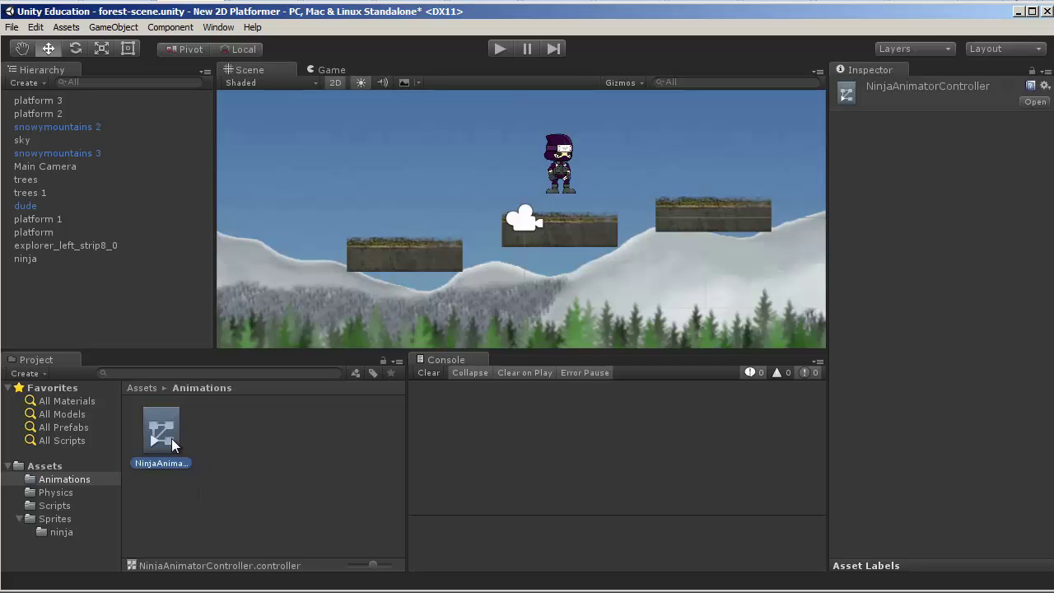
# - Add an Animator component to the ninja object and assign NinjaAnimatorController as its controller
pyautogui.click(25, 261)
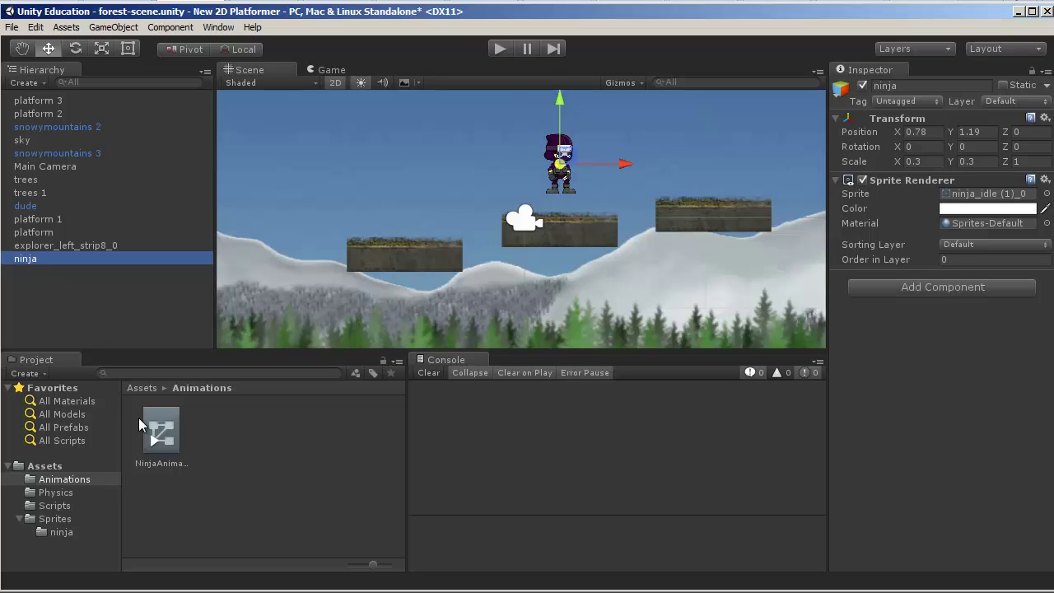
pyautogui.click(955, 287)
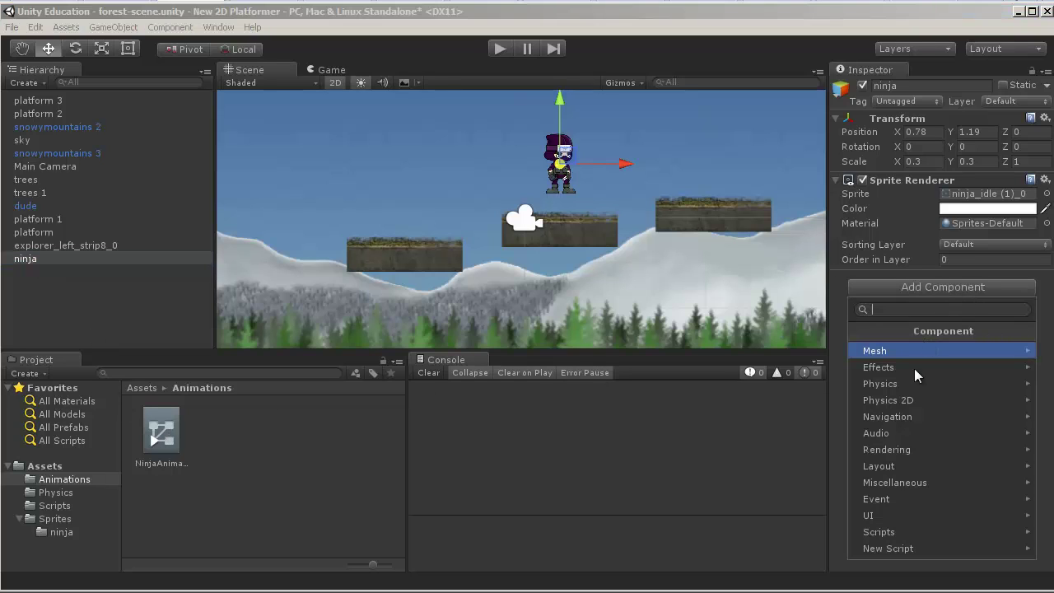
pyautogui.click(920, 483)
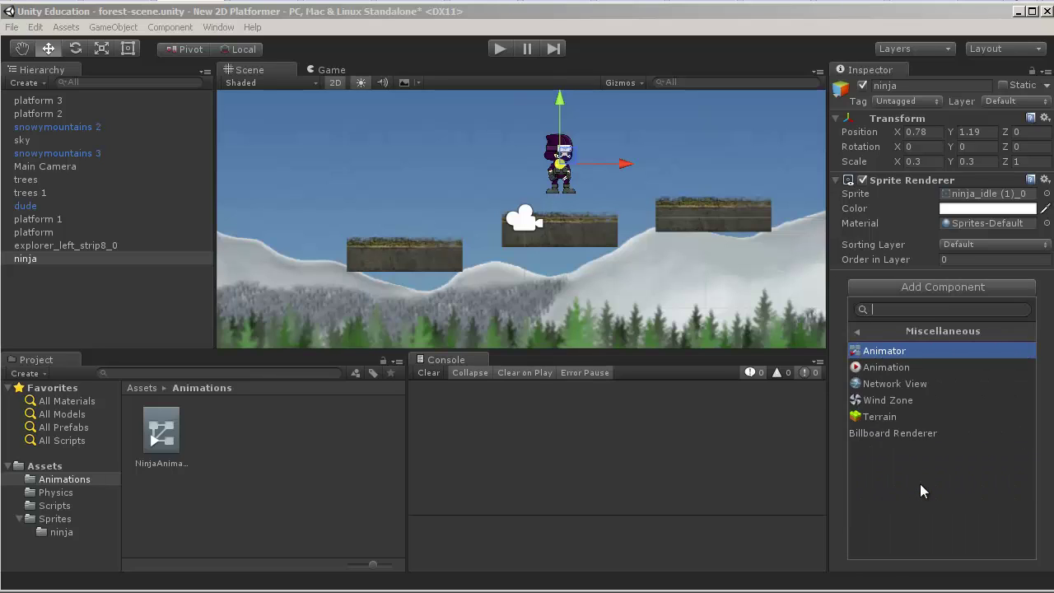
pyautogui.click(892, 354)
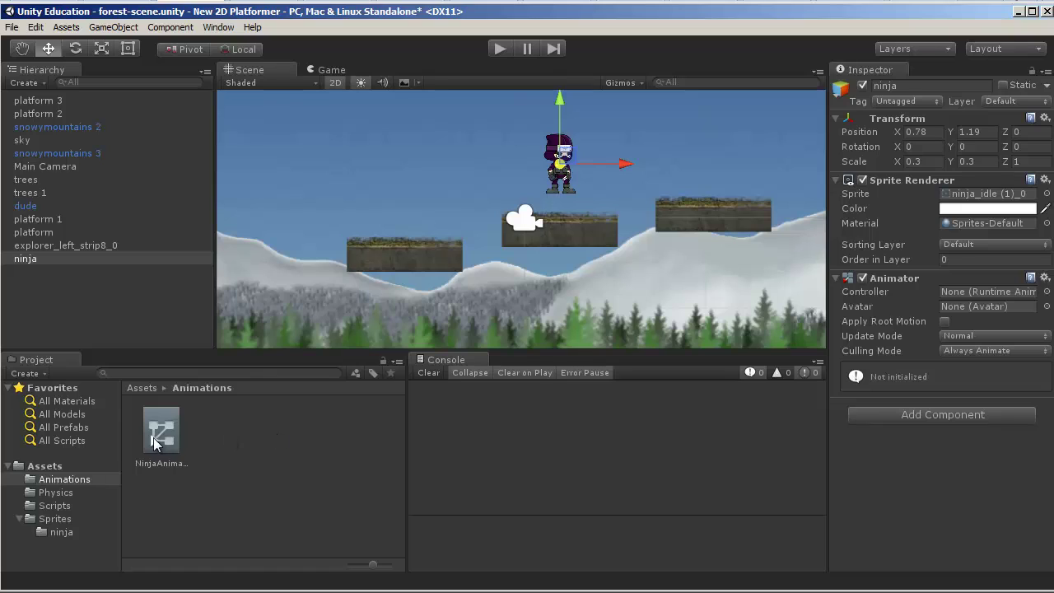
pyautogui.moveTo(156, 437); pyautogui.dragTo(957, 292)
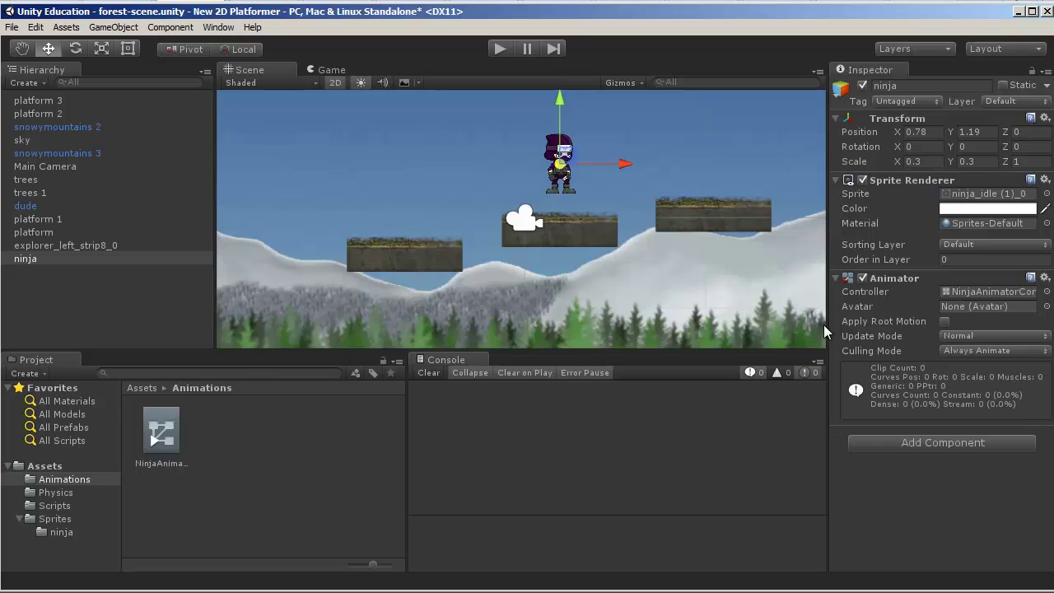
# - Open NinjaAnimatorController for editing and arrange its Any State and Entry nodes in full view, with Any State aligned above Entry
pyautogui.click(157, 436)
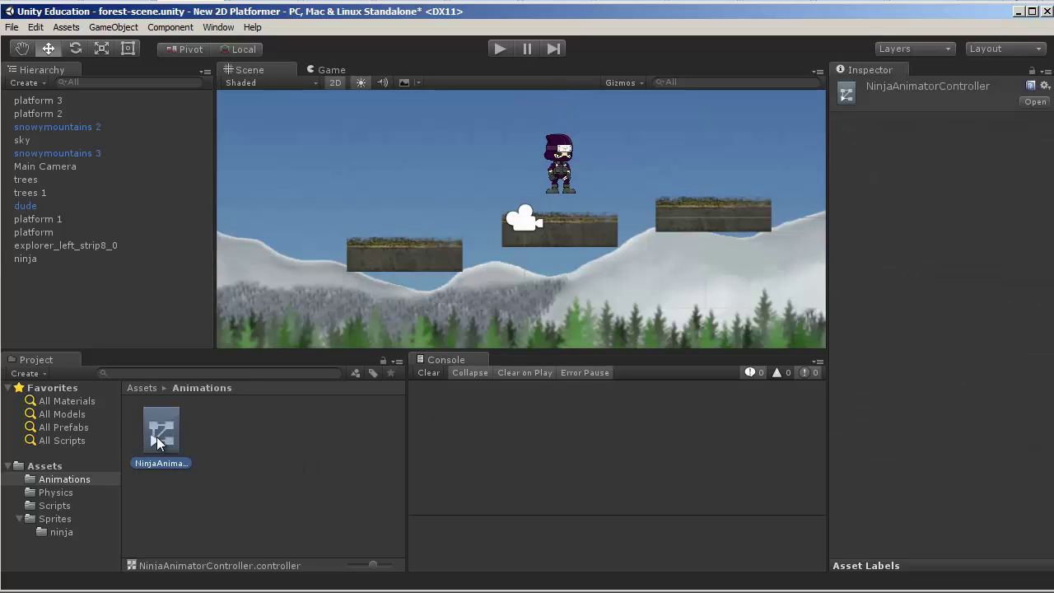
pyautogui.doubleClick(157, 436)
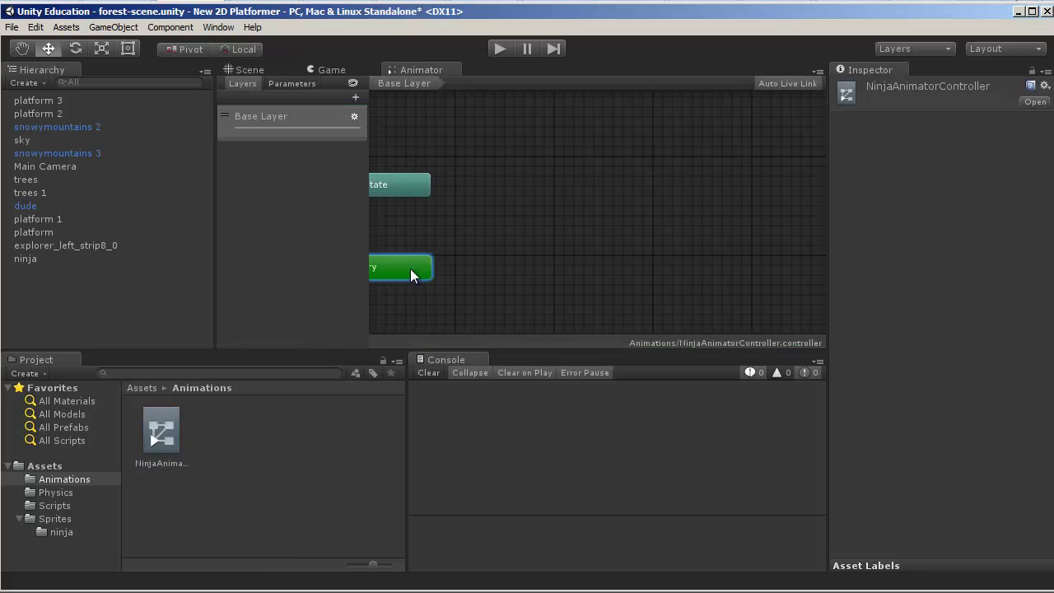
pyautogui.moveTo(410, 269); pyautogui.dragTo(565, 268)
pyautogui.moveTo(400, 190); pyautogui.dragTo(556, 198)
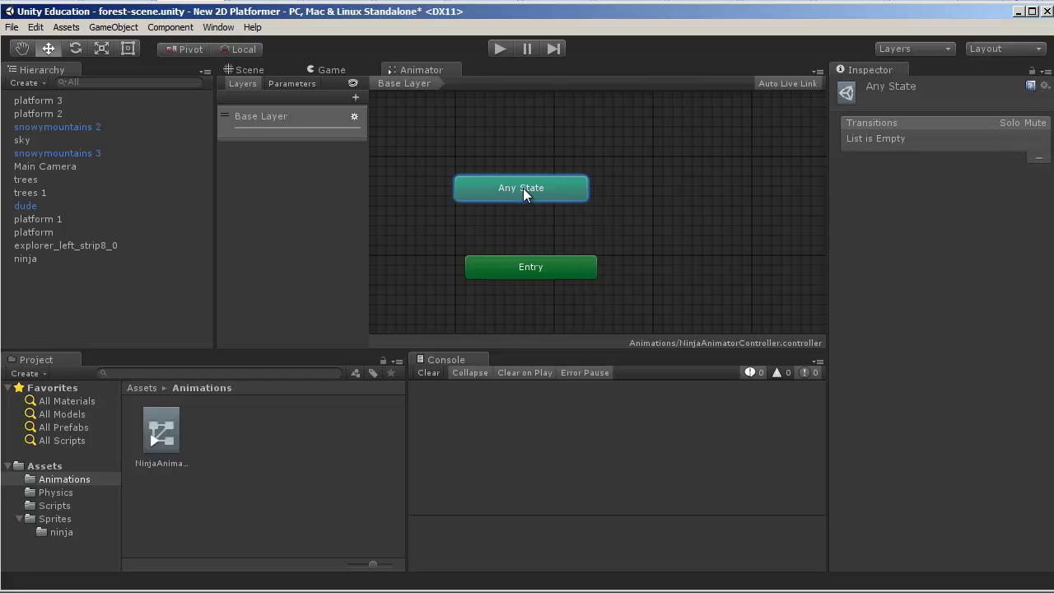
pyautogui.moveTo(523, 187)
pyautogui.mouseDown()
pyautogui.moveTo(514, 181)
pyautogui.moveTo(530, 186)
pyautogui.mouseUp()
pyautogui.moveTo(527, 267); pyautogui.dragTo(519, 269)
pyautogui.moveTo(523, 193); pyautogui.dragTo(505, 187)
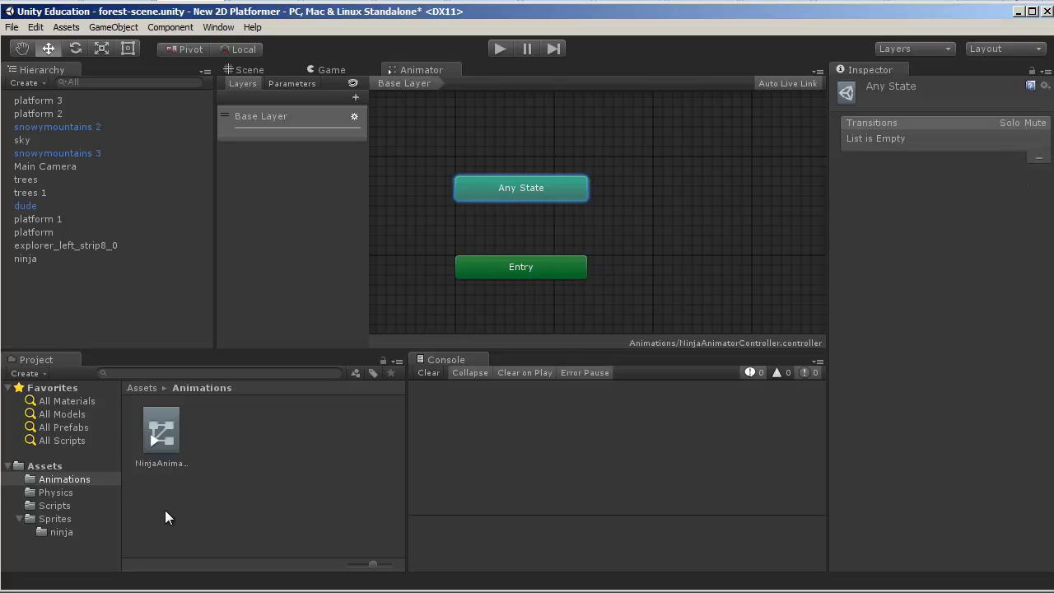
pyautogui.click(56, 532)
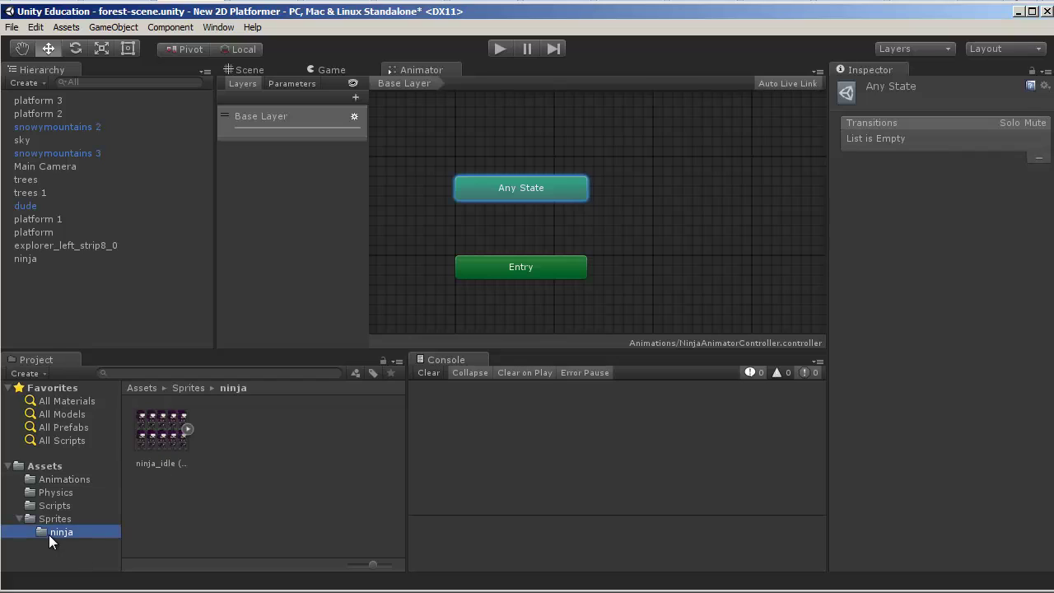
pyautogui.click(187, 429)
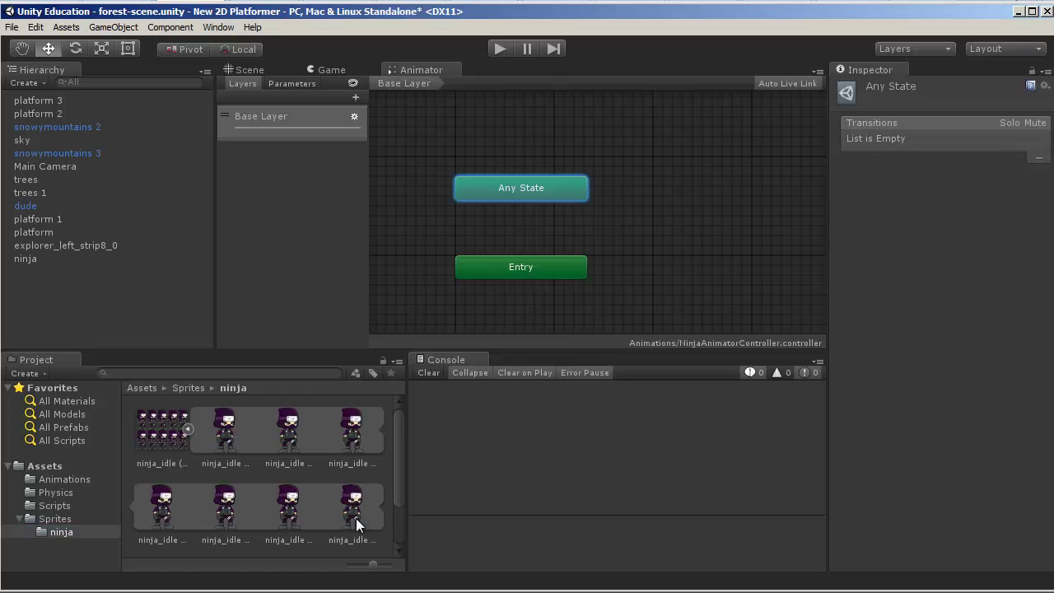
pyautogui.click(187, 428)
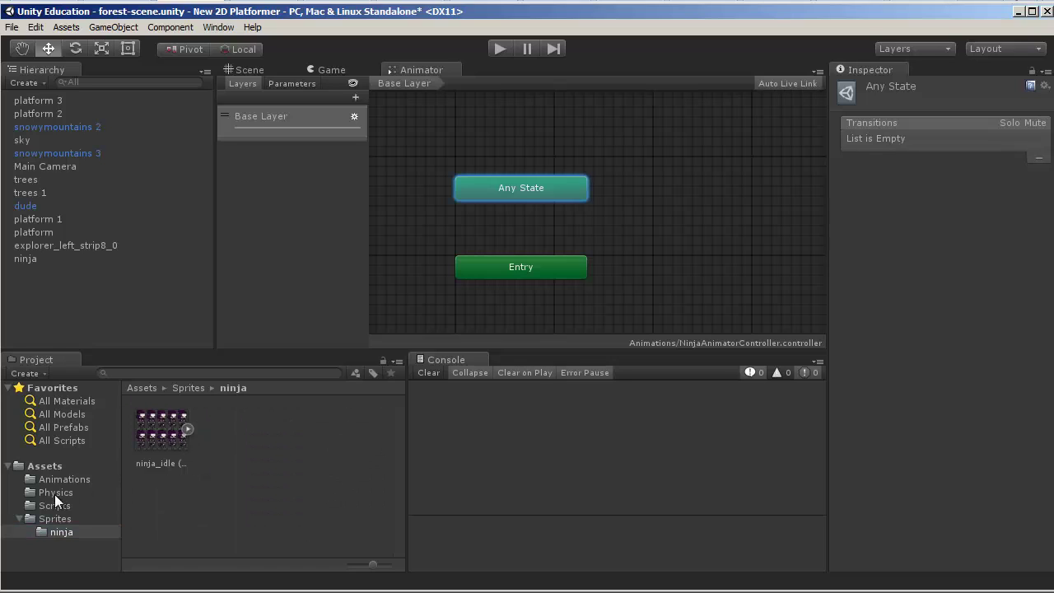
pyautogui.click(56, 478)
pyautogui.rightClick(56, 479)
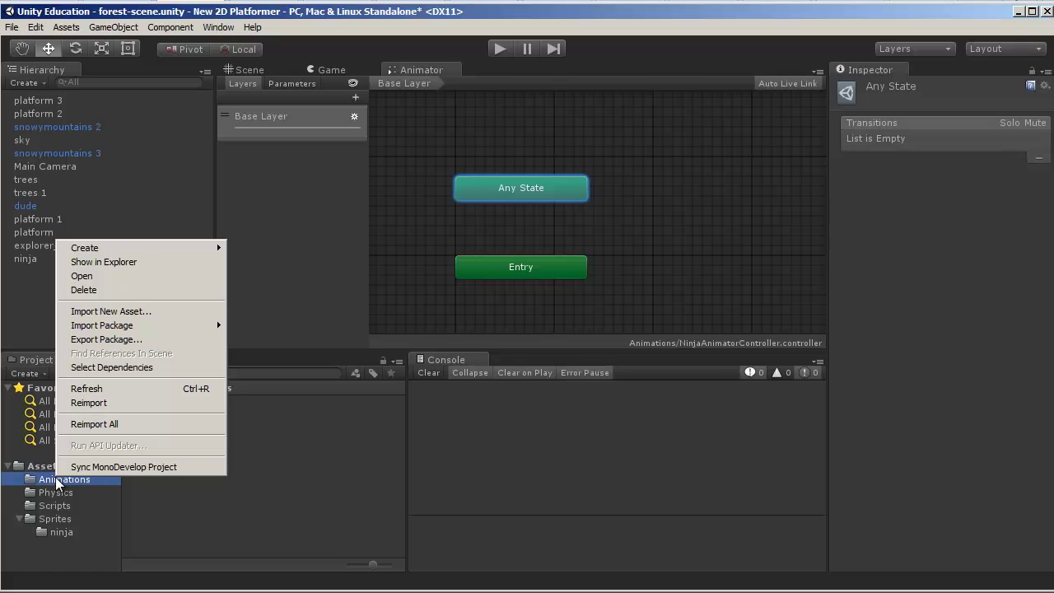
pyautogui.moveTo(155, 250)
pyautogui.click(256, 249)
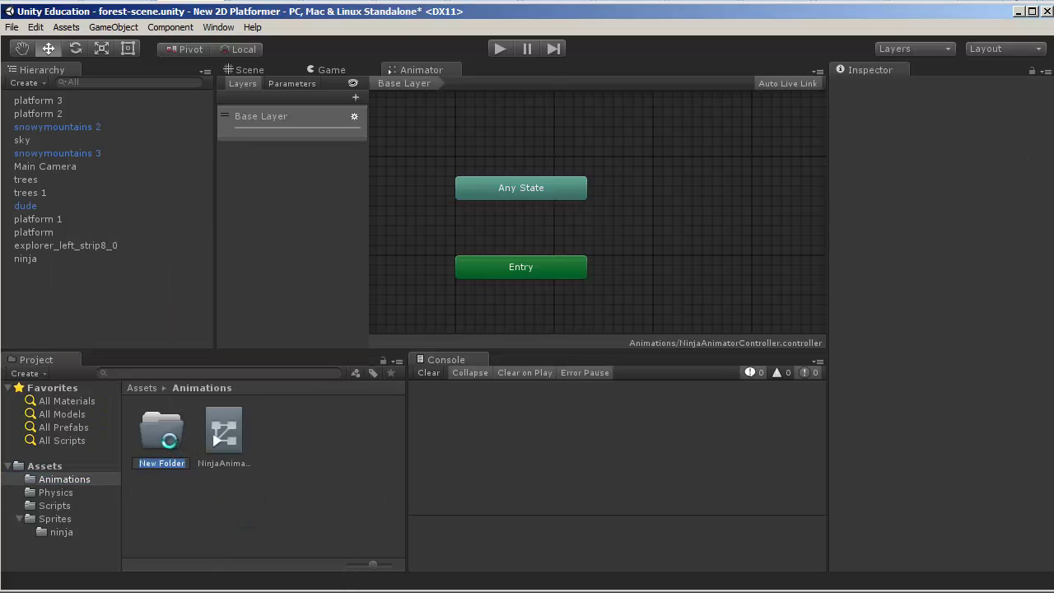
pyautogui.click(166, 439)
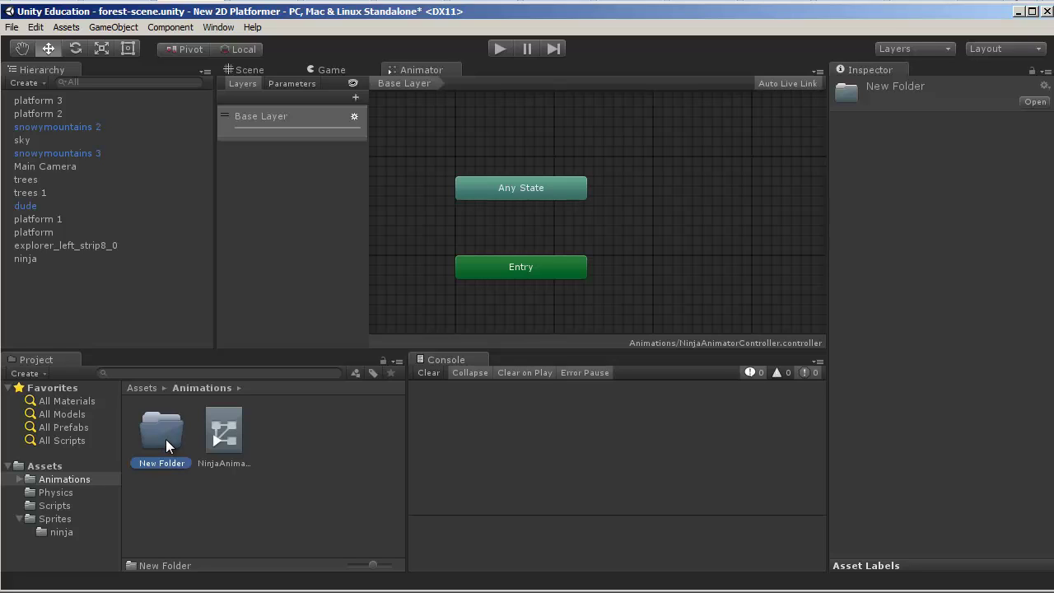
pyautogui.press('Delete')
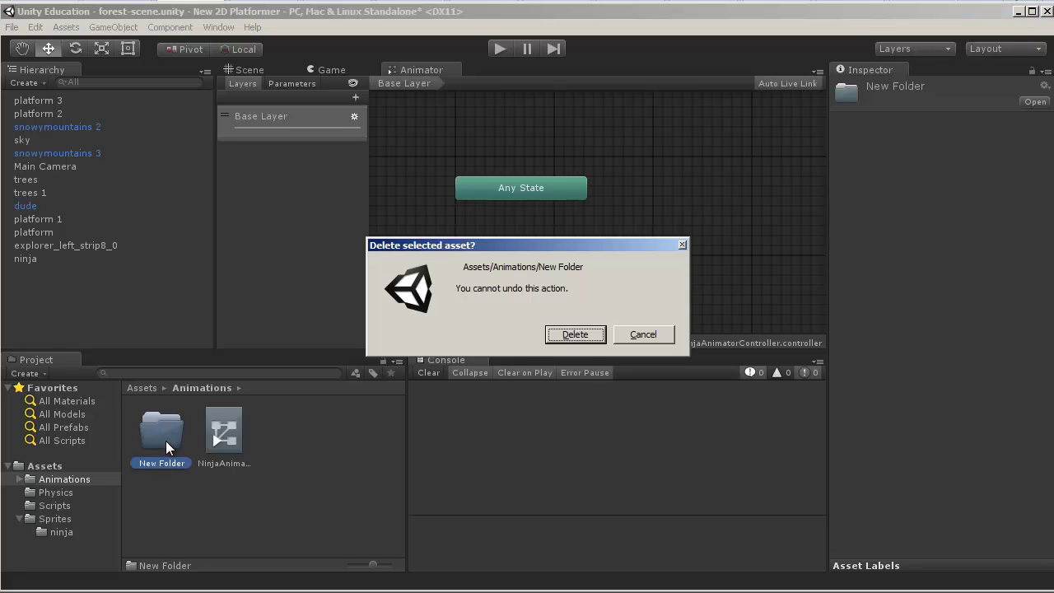
pyautogui.click(577, 333)
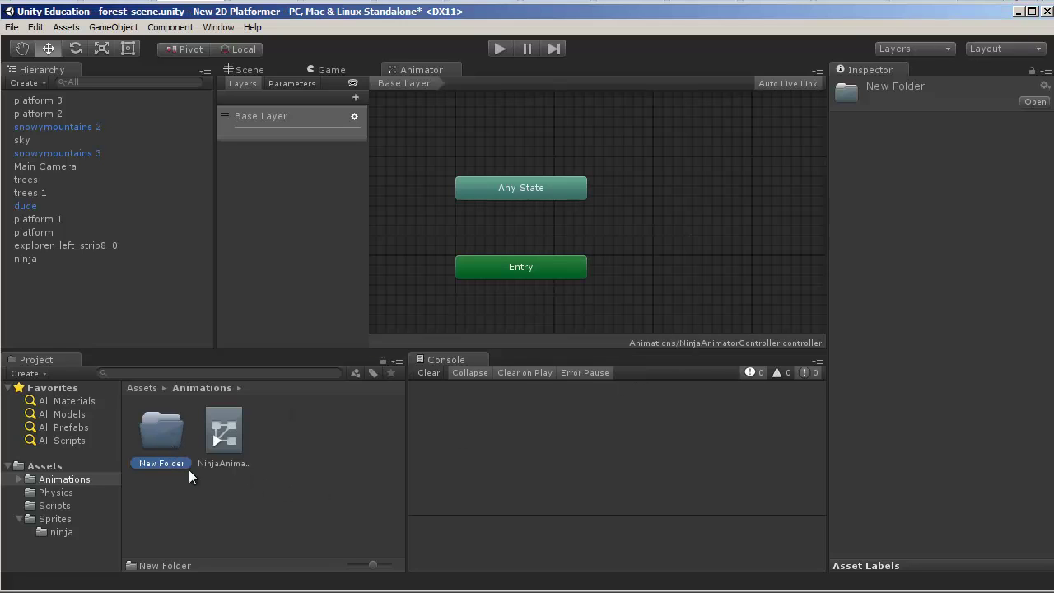
# - Create an animation clip named ninja-idle in the Animations folder
pyautogui.rightClick(246, 440)
pyautogui.moveTo(281, 212)
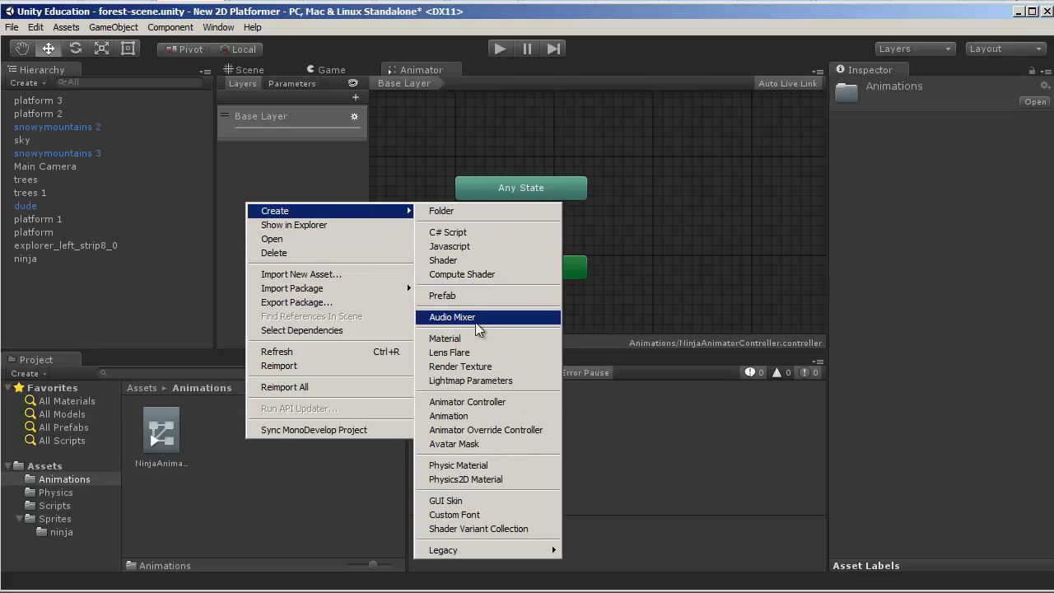
pyautogui.click(470, 416)
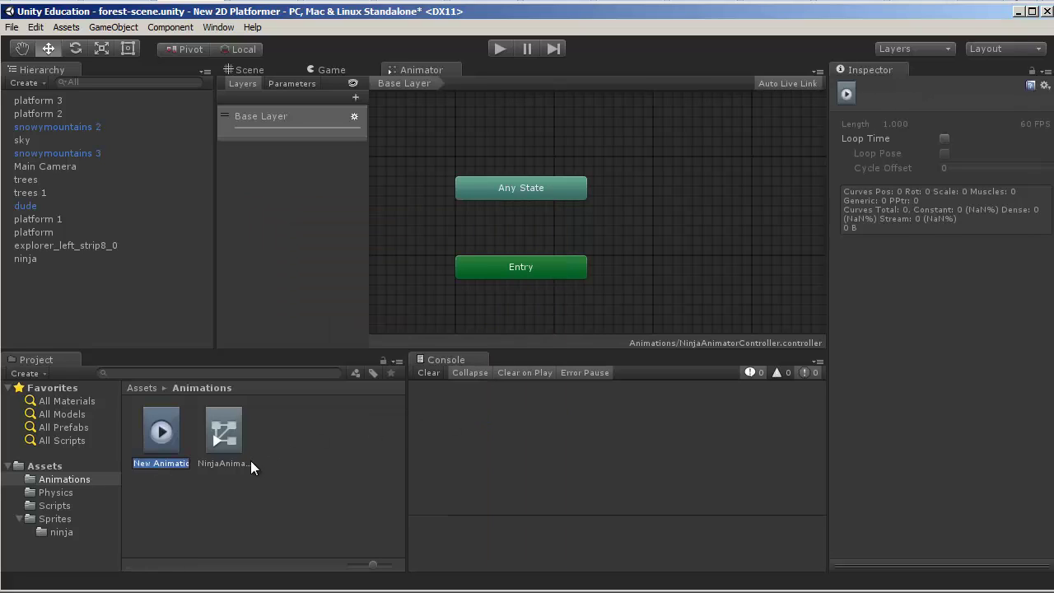
pyautogui.write('ninja-idle')
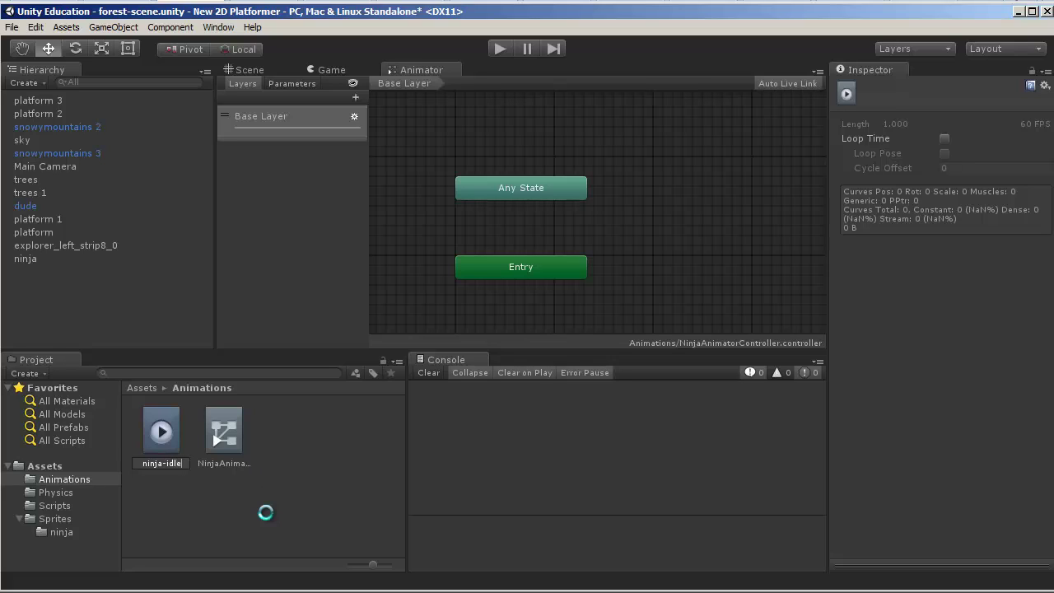
pyautogui.press('Return')
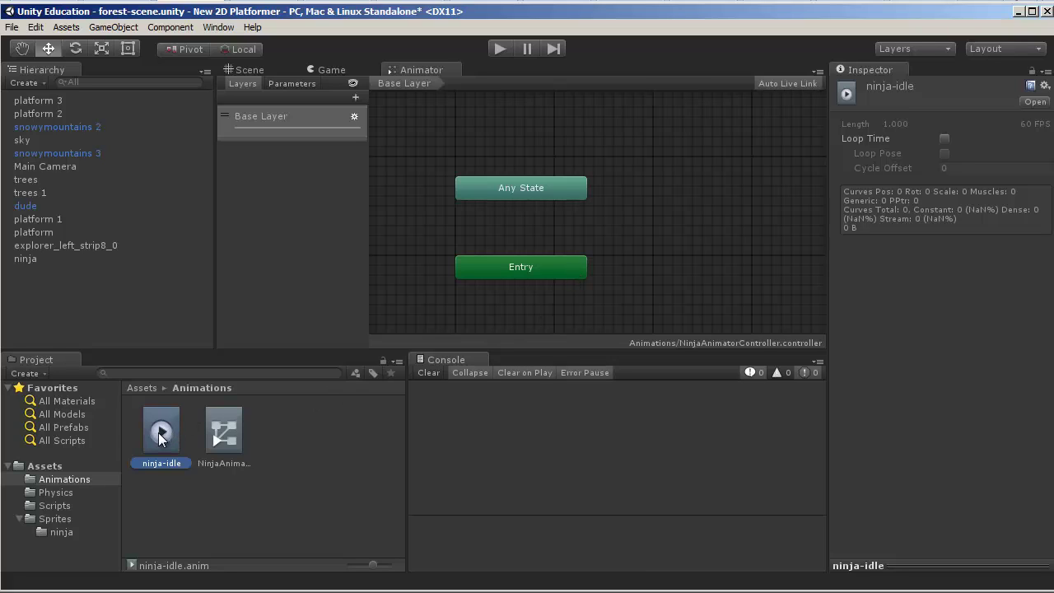
# - Add the ninja-idle clip as a state in NinjaAnimatorController and place it beside the Any State and Entry nodes
pyautogui.moveTo(161, 436); pyautogui.dragTo(596, 243)
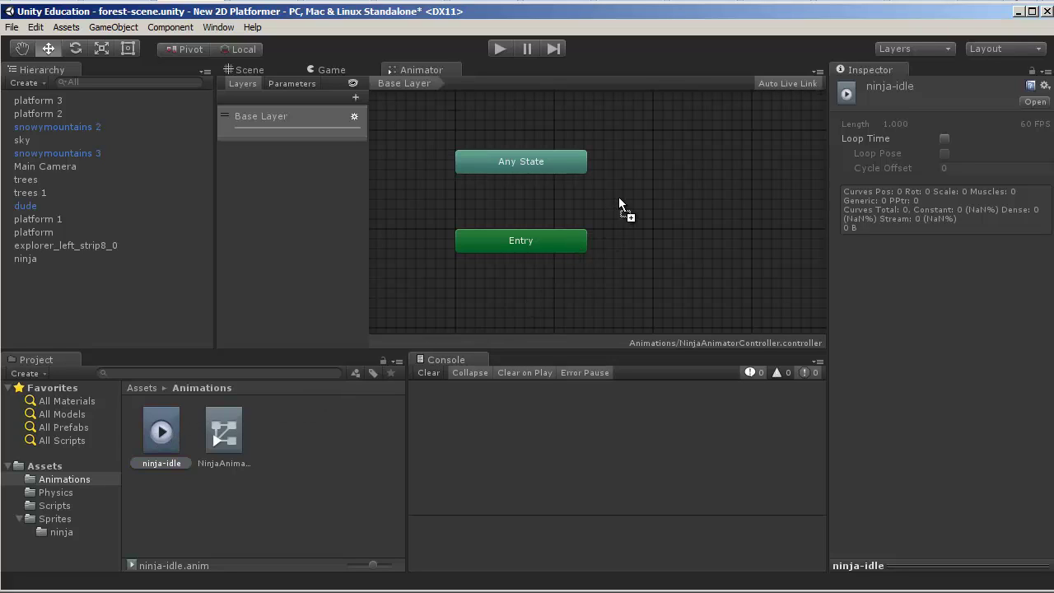
pyautogui.moveTo(619, 198); pyautogui.dragTo(637, 189)
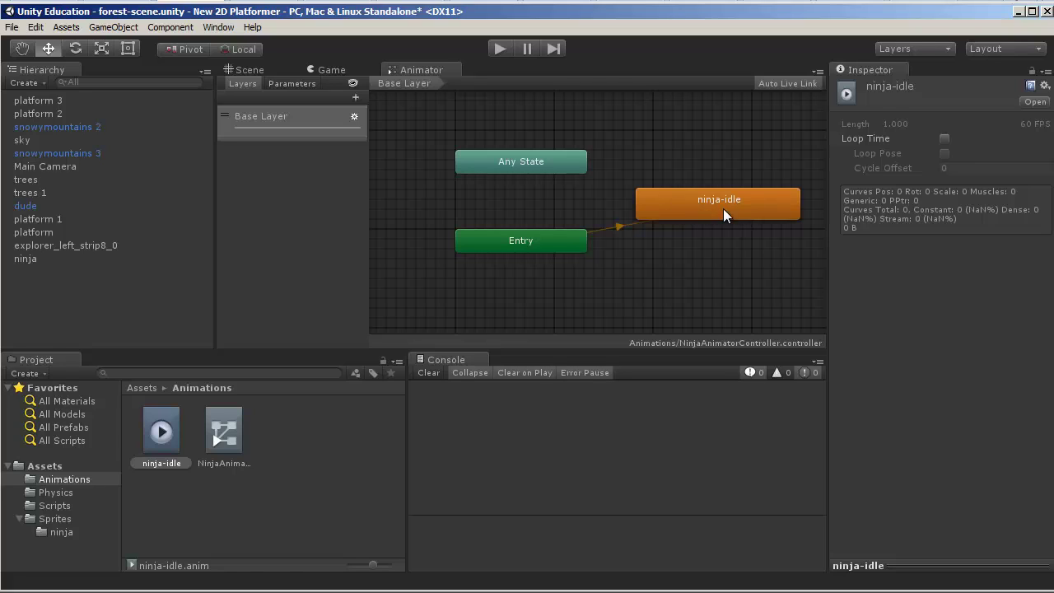
pyautogui.moveTo(701, 205); pyautogui.dragTo(674, 190)
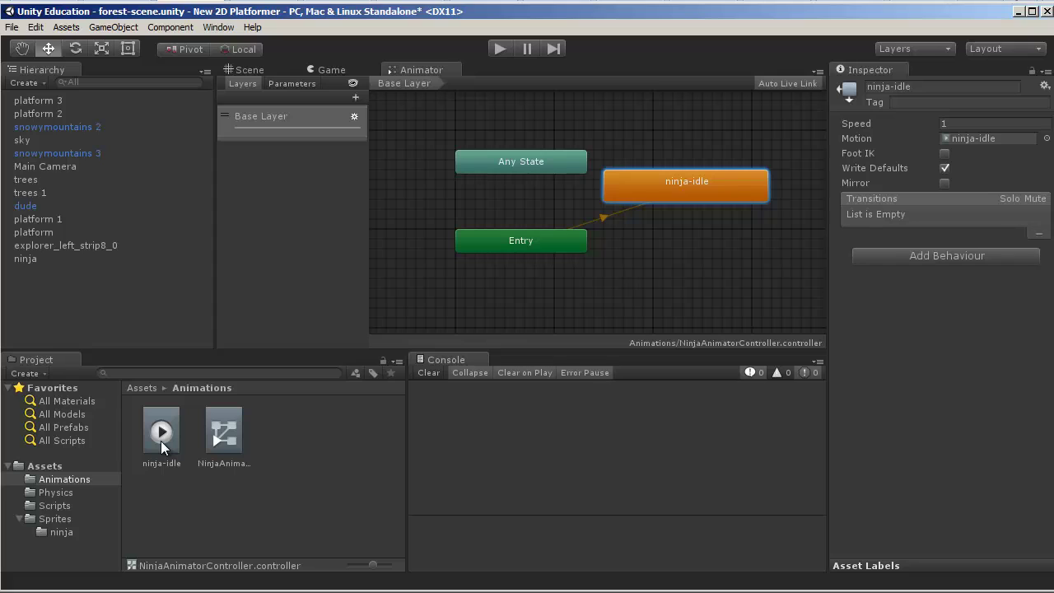
# - Add an Animation view alongside the Console and widen it to give the timeline more room
pyautogui.click(26, 258)
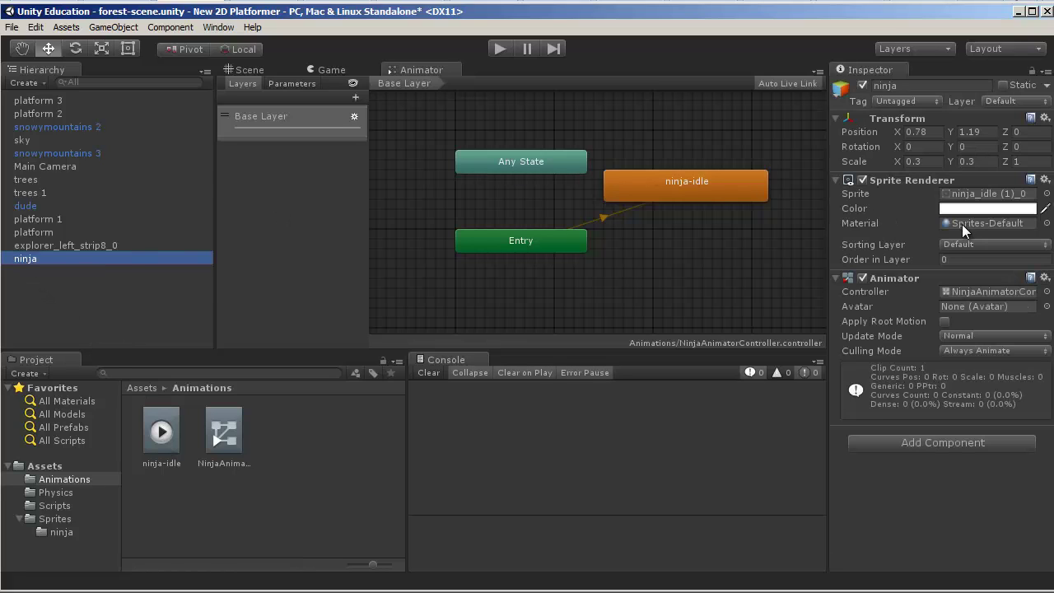
pyautogui.click(159, 437)
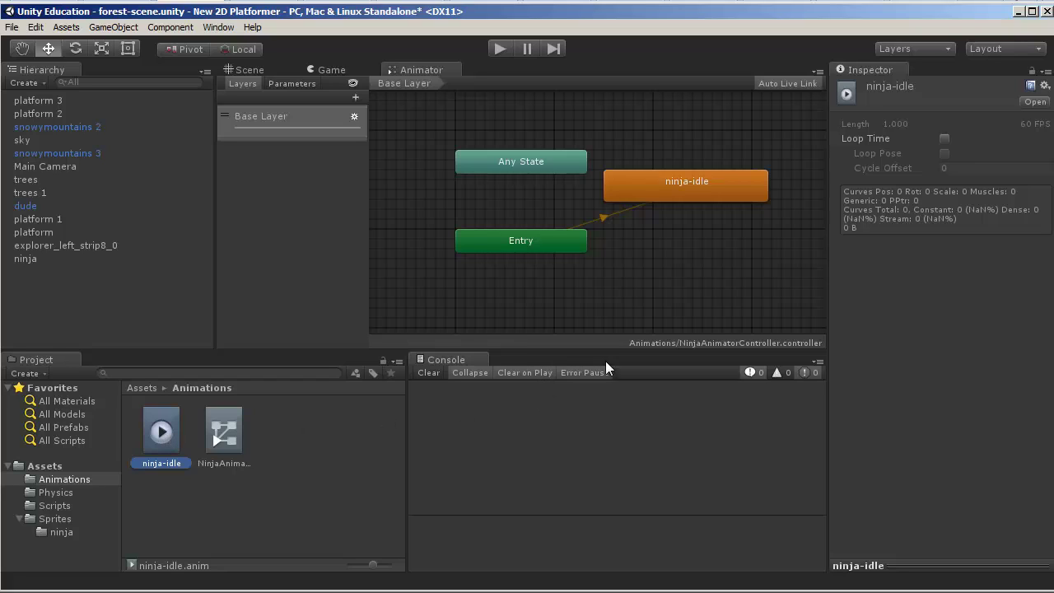
pyautogui.click(819, 361)
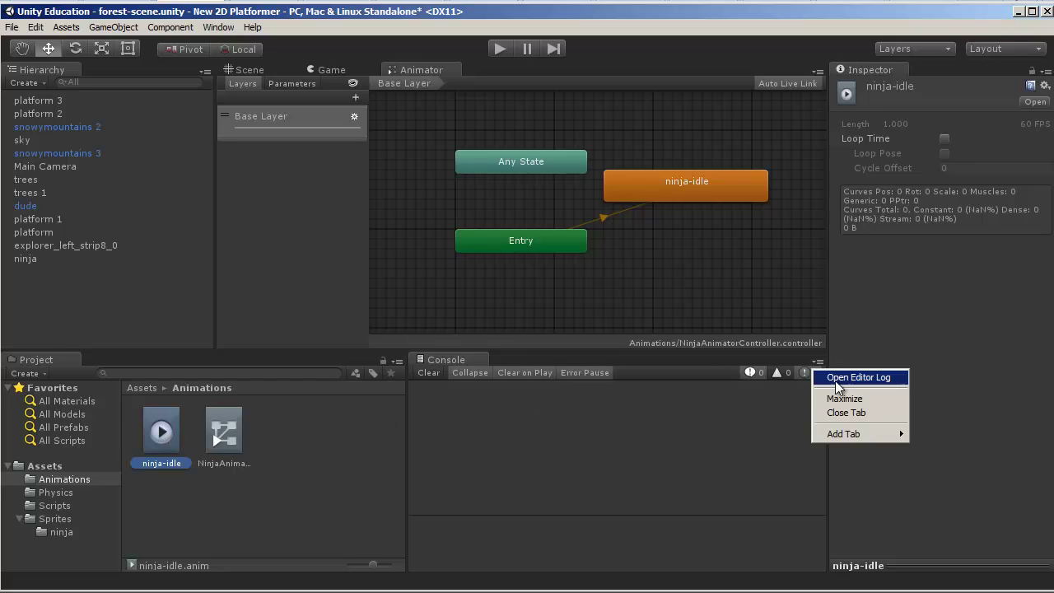
pyautogui.moveTo(855, 435)
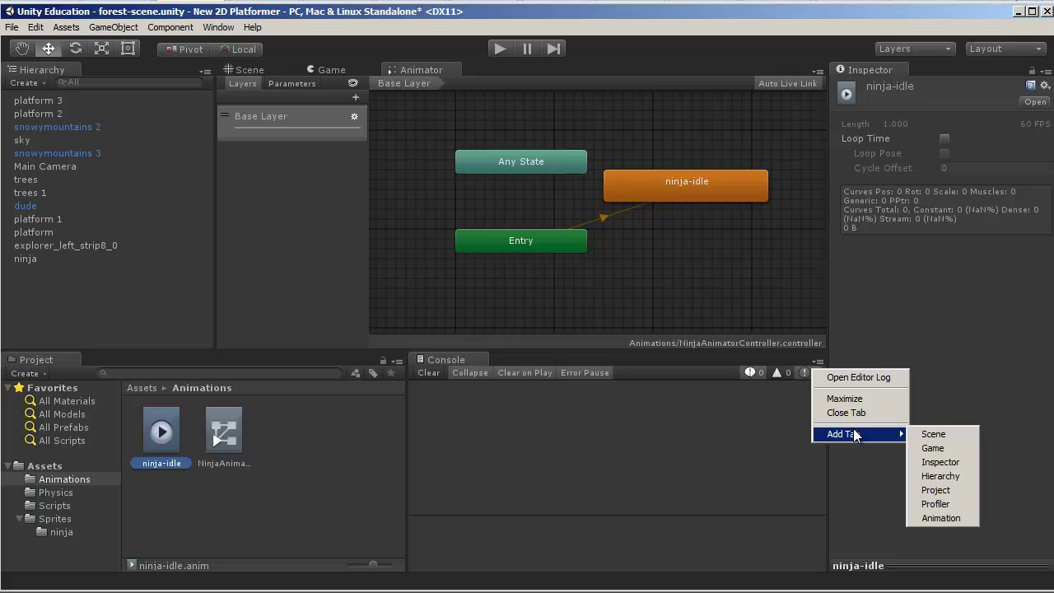
pyautogui.click(941, 518)
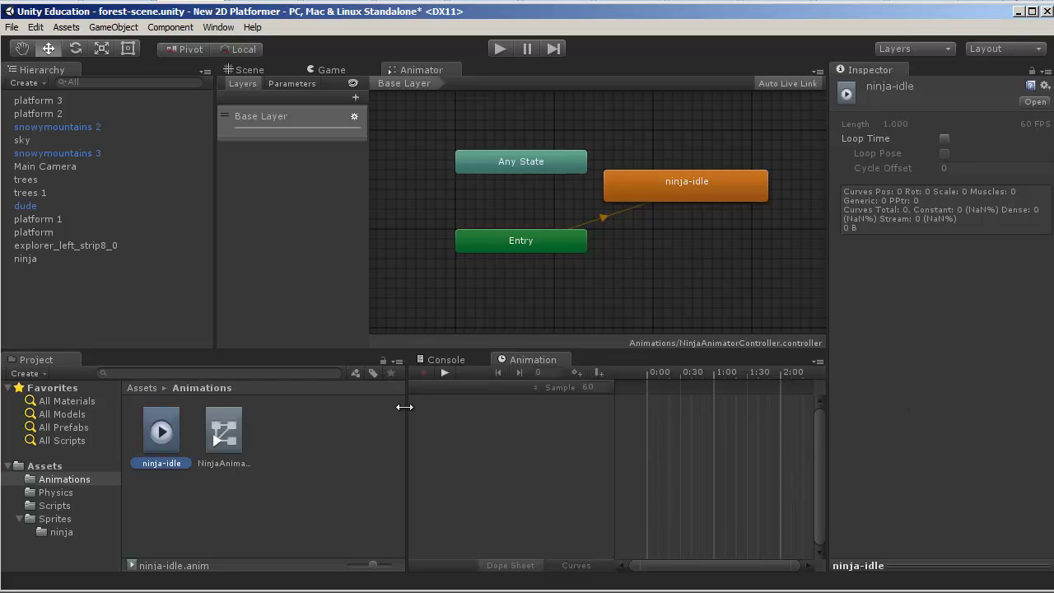
pyautogui.moveTo(407, 410); pyautogui.dragTo(303, 409)
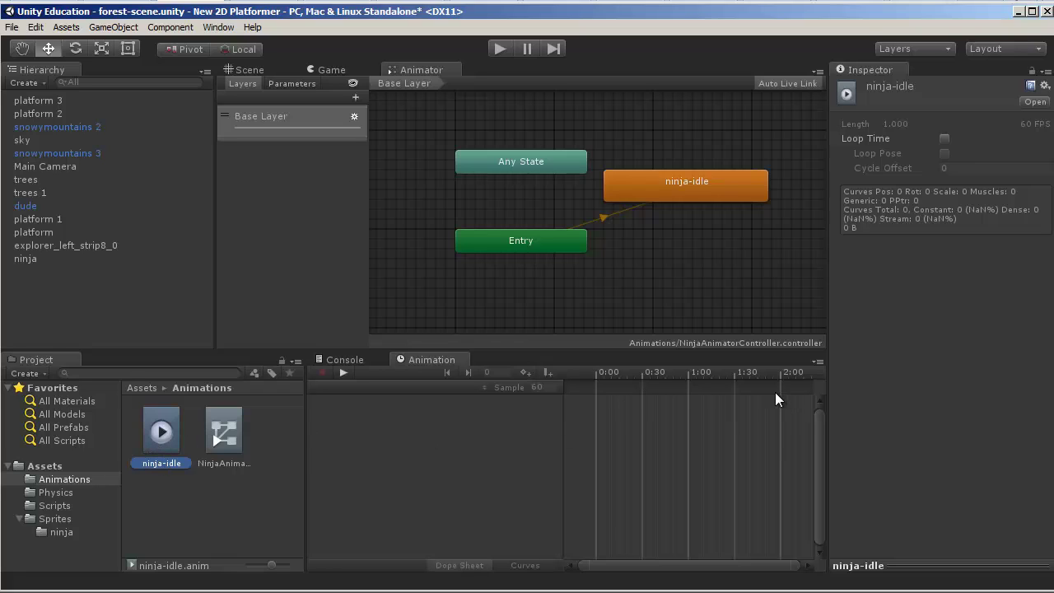
# - Open the ninja sprites folder and expand the ninja_idle (1) sheet into its sliced sprites
pyautogui.click(57, 532)
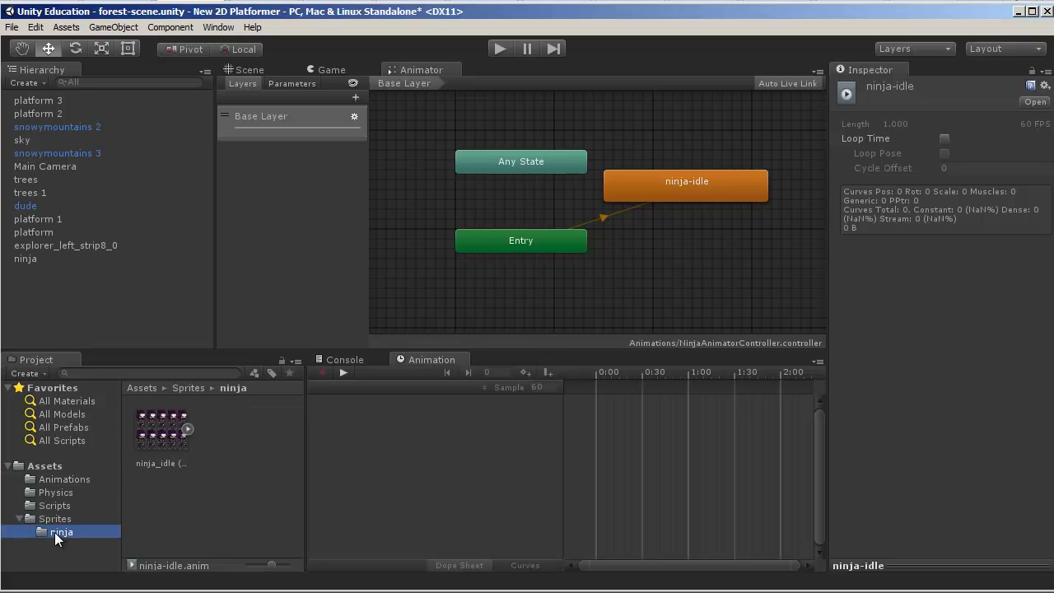
pyautogui.click(162, 447)
pyautogui.click(187, 428)
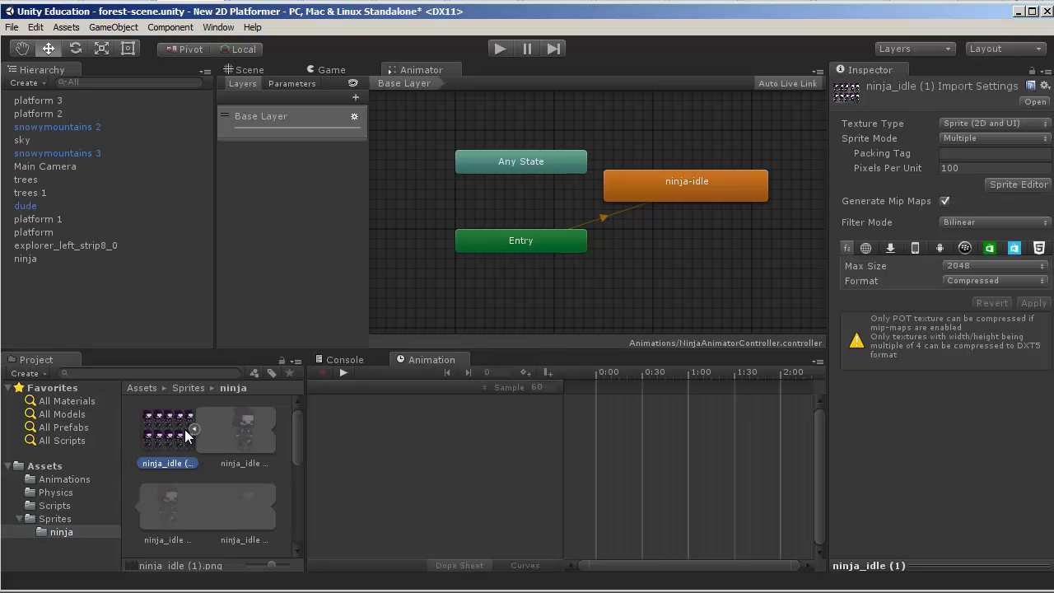
pyautogui.click(234, 437)
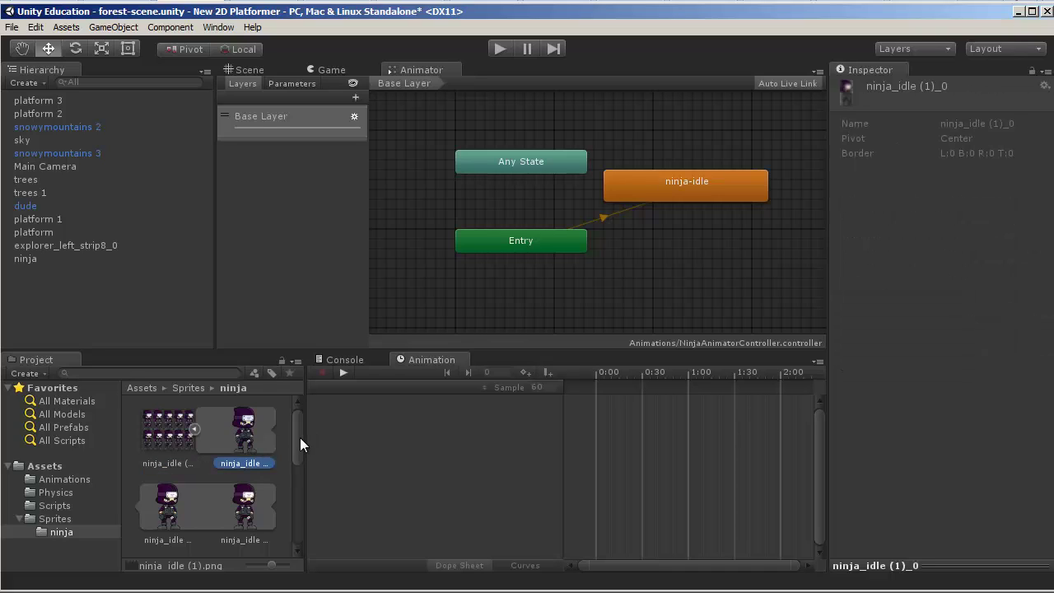
pyautogui.moveTo(300, 437); pyautogui.dragTo(307, 527)
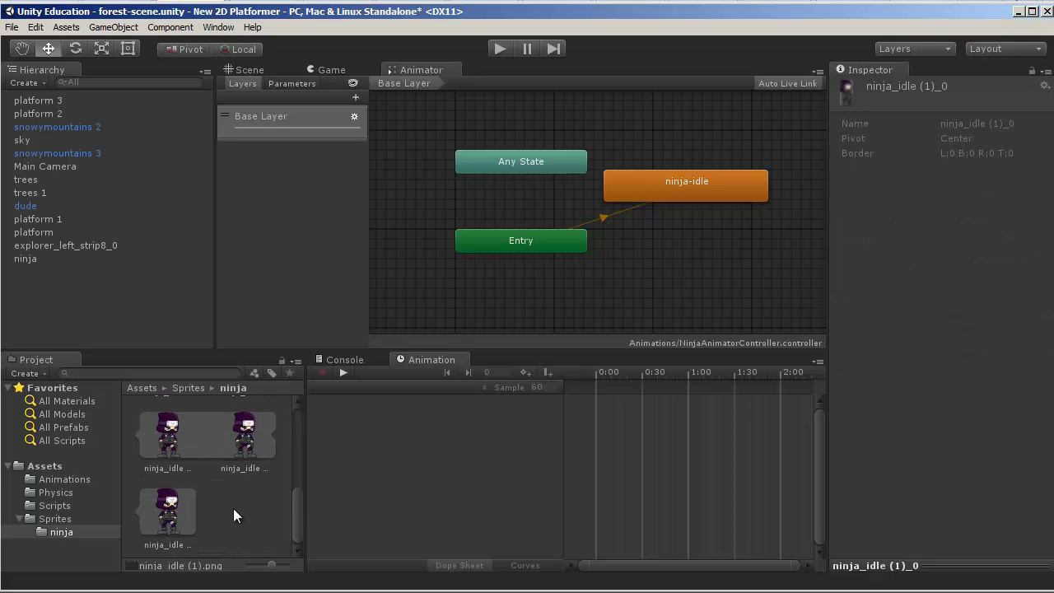
pyautogui.keyDown('shift'); pyautogui.click(171, 511); pyautogui.keyUp('shift')
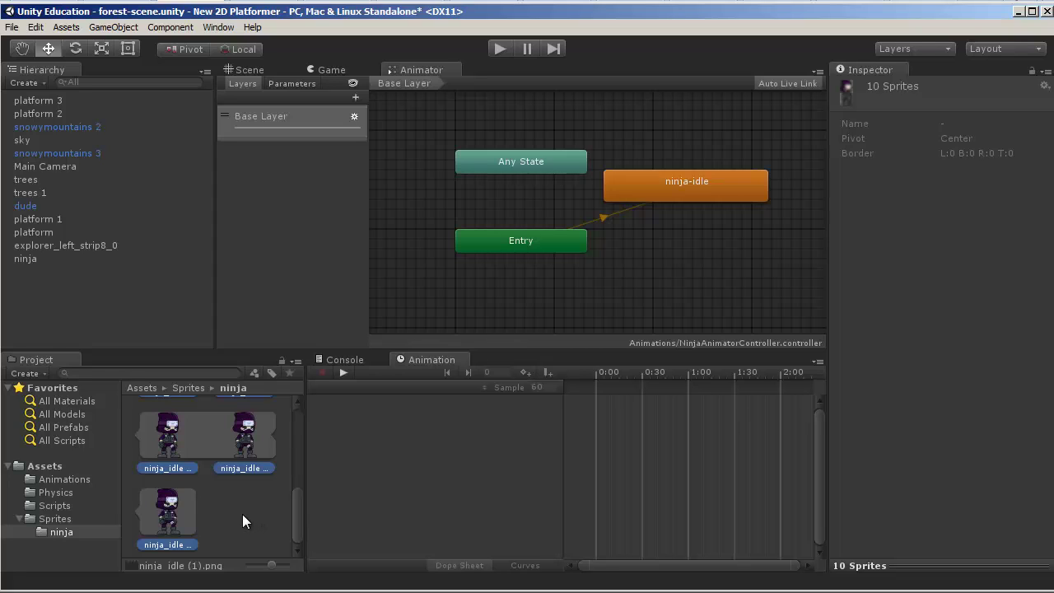
pyautogui.moveTo(299, 518); pyautogui.dragTo(298, 439)
pyautogui.moveTo(218, 441); pyautogui.dragTo(177, 484)
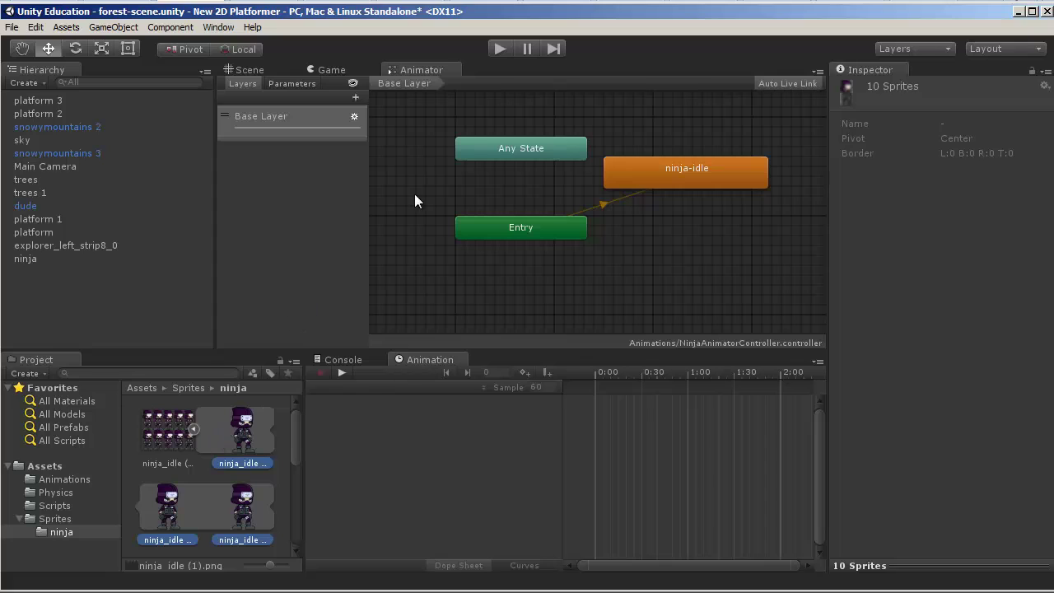
# - Show the ninja object's ninja-idle clip and add all ten sliced ninja_idle sprites to its timeline as Sprite keyframes
pyautogui.click(27, 259)
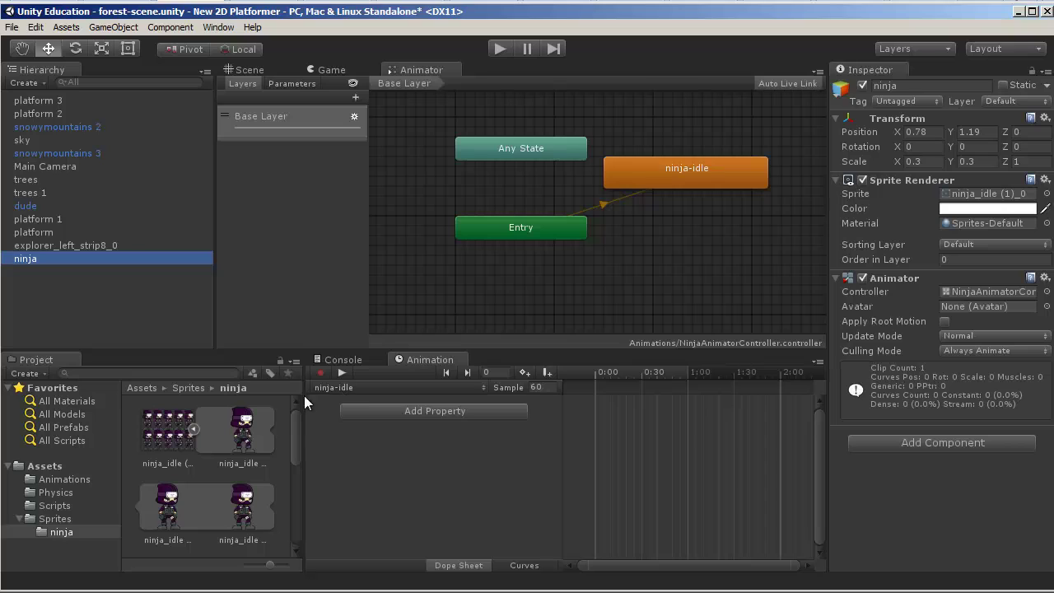
pyautogui.click(240, 430)
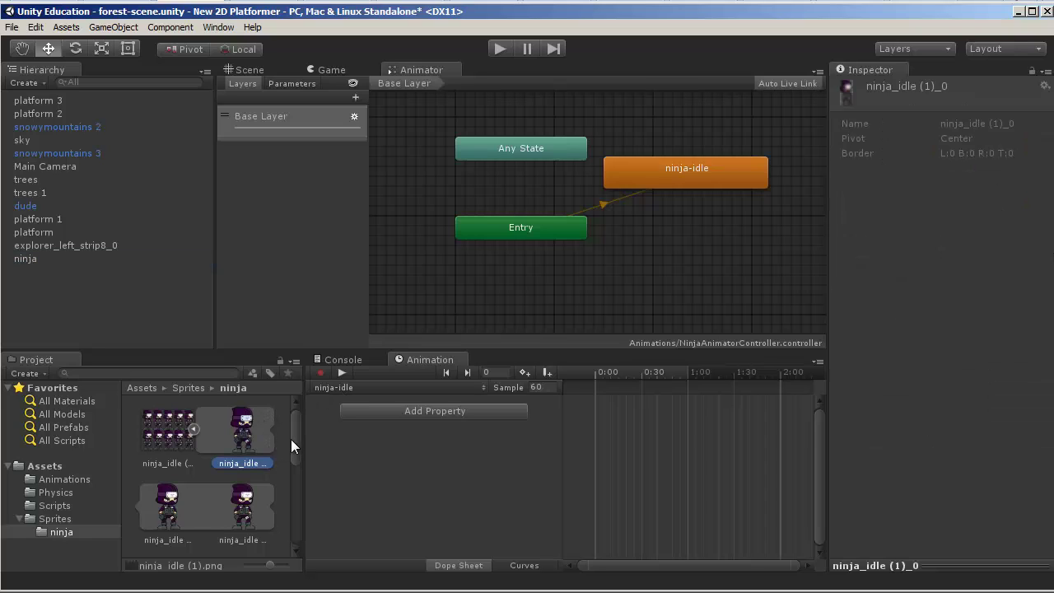
pyautogui.moveTo(291, 445); pyautogui.dragTo(607, 407)
pyautogui.keyDown('shift'); pyautogui.click(172, 517); pyautogui.keyUp('shift')
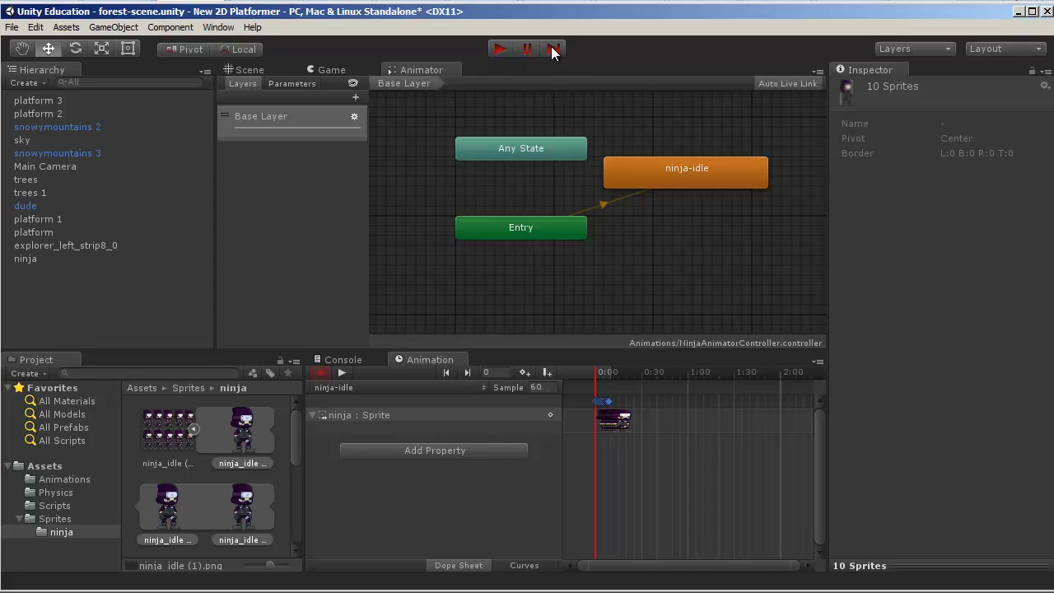
# - Run the game and check the ninja's idle animation in the Game, Animator and Scene views
pyautogui.click(501, 48)
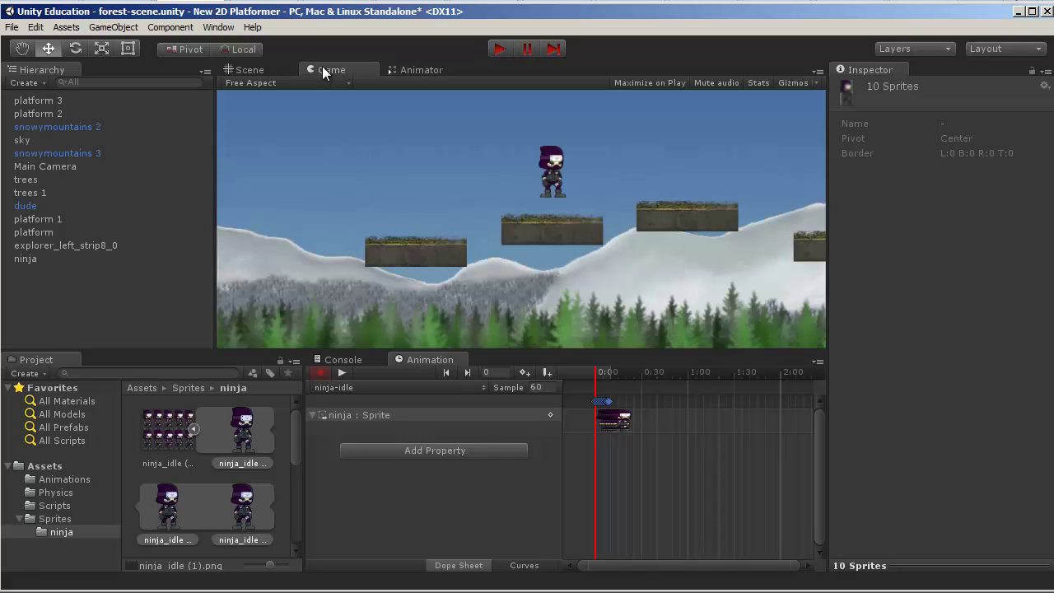
pyautogui.click(247, 69)
pyautogui.click(497, 49)
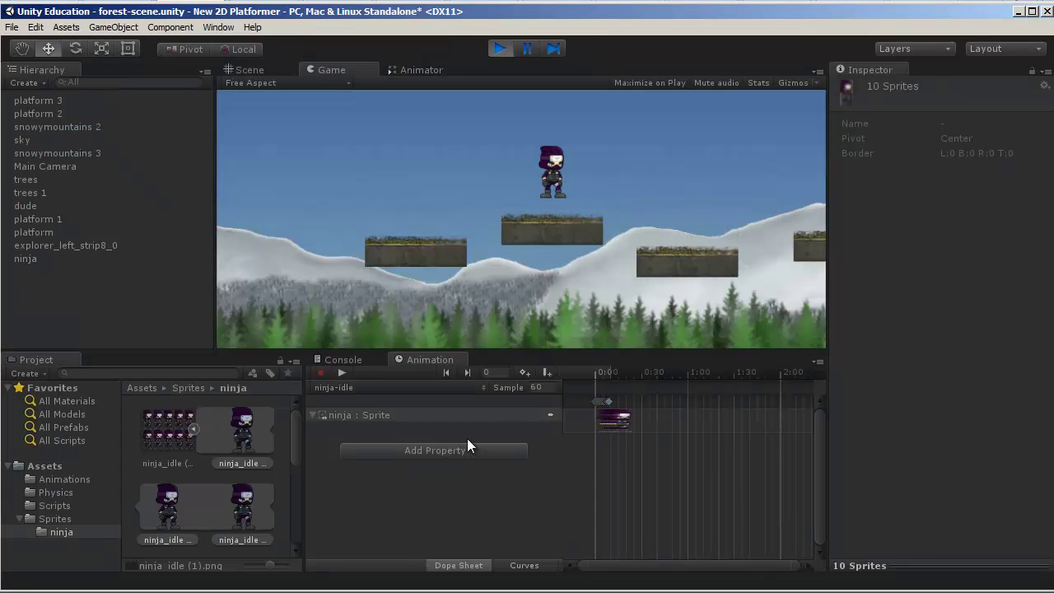
pyautogui.click(419, 69)
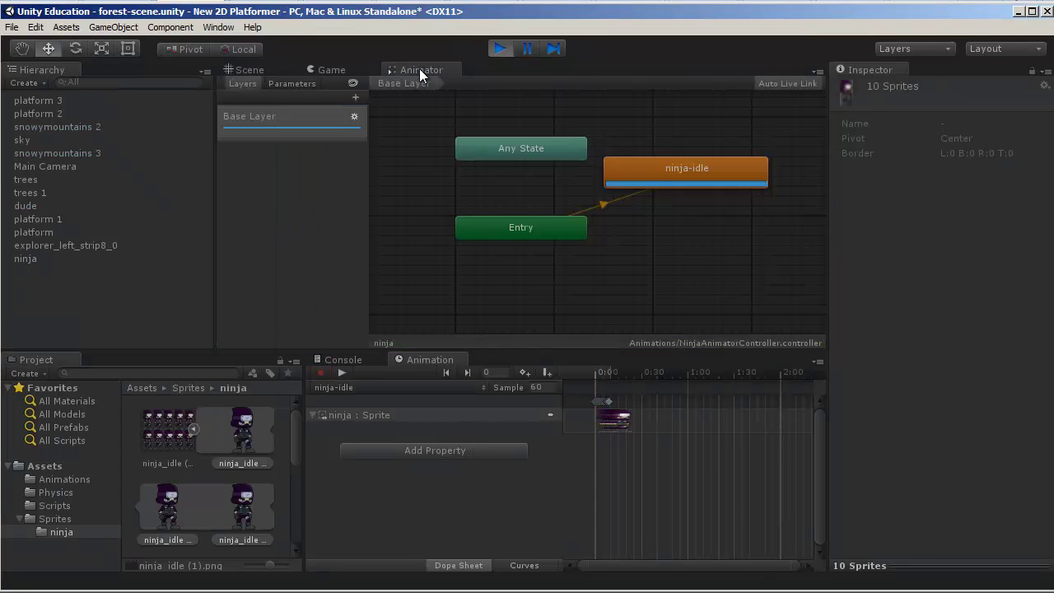
pyautogui.click(499, 47)
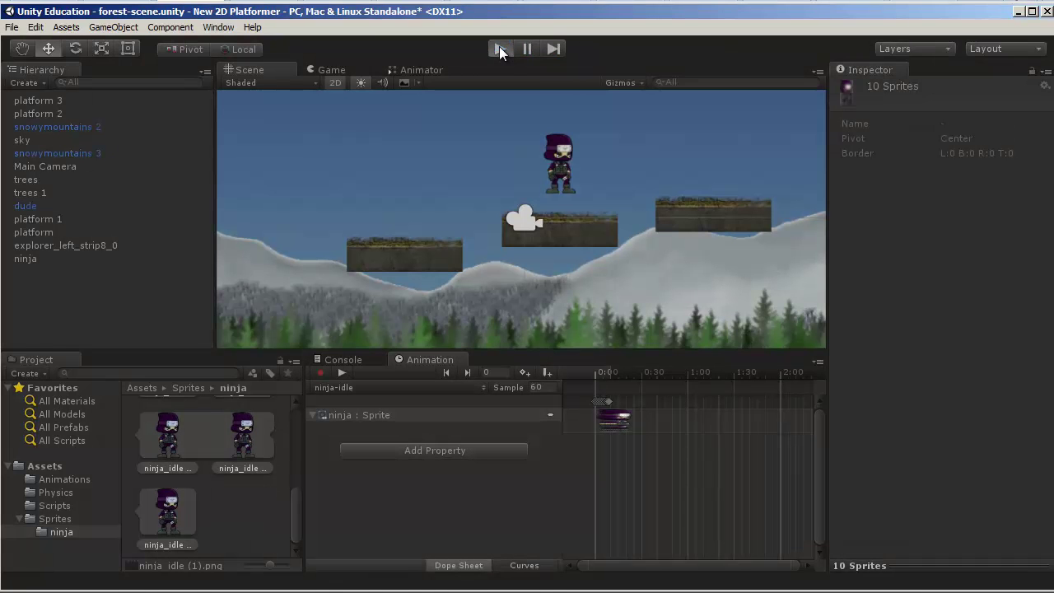
pyautogui.click(499, 48)
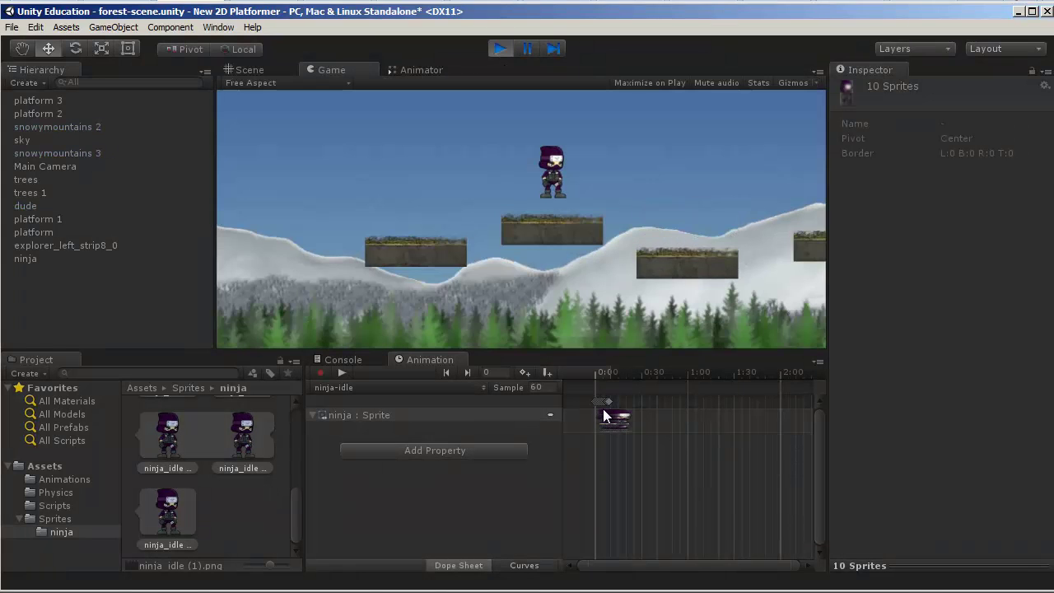
pyautogui.click(249, 71)
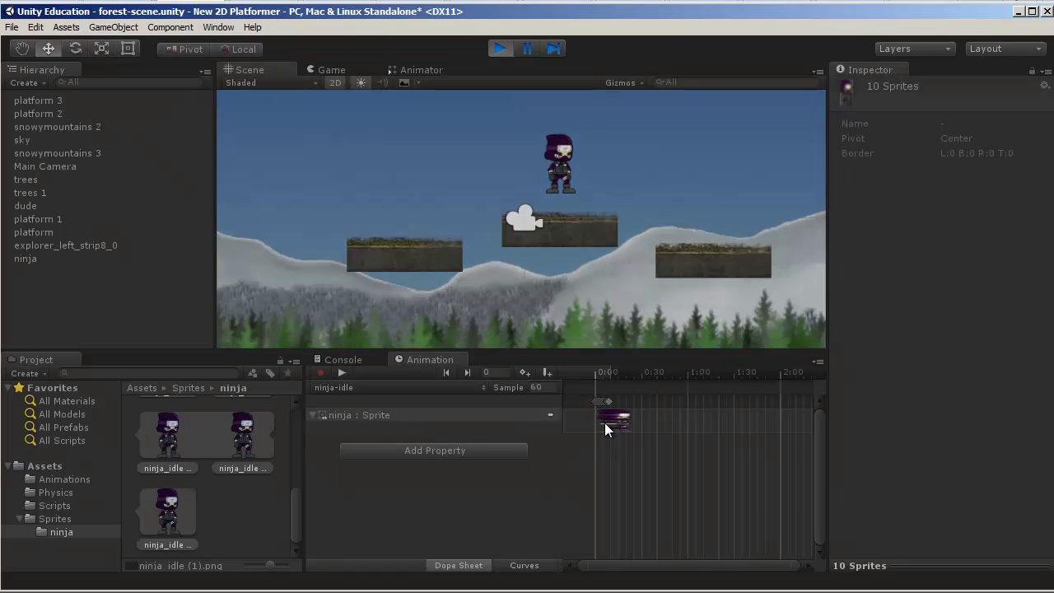
# - Set the sample rate of the ninja-idle clip to 10
pyautogui.click(352, 388)
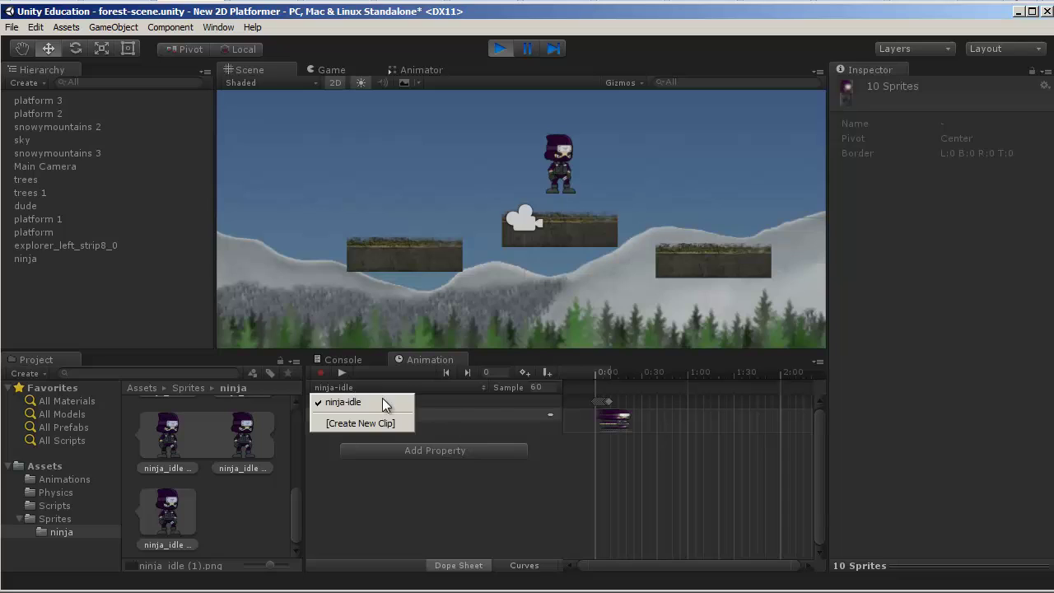
pyautogui.click(648, 427)
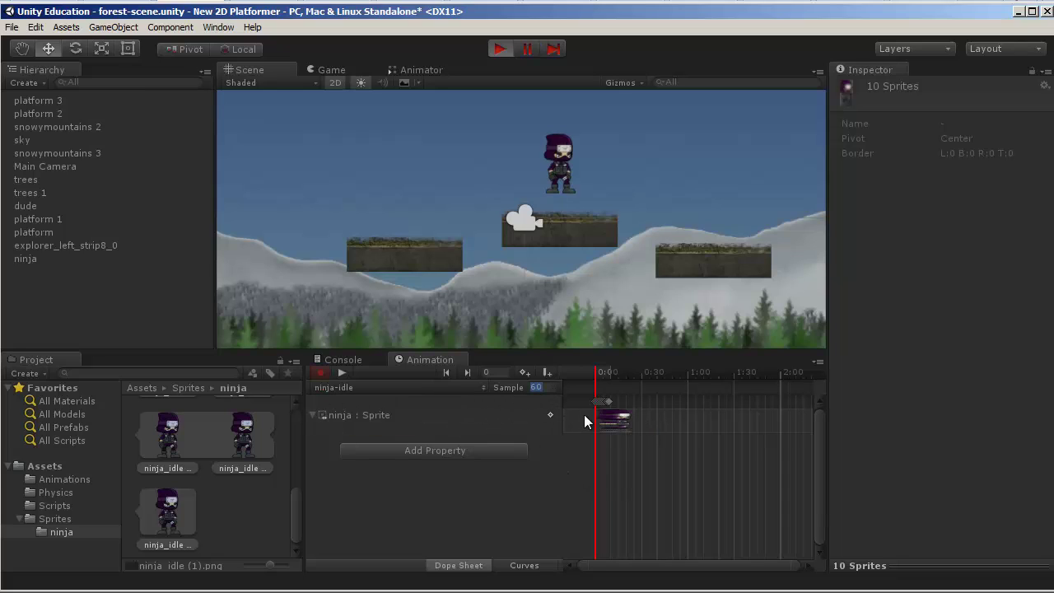
pyautogui.write('10')
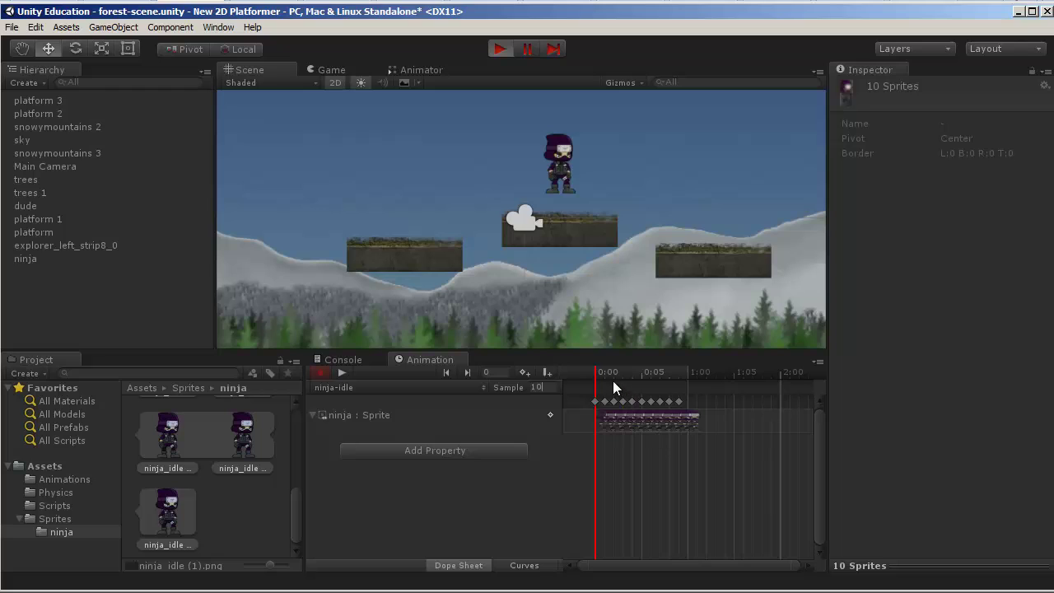
# - Preview the ninja-idle clip on a close-up of the ninja in the scene and exit play mode
pyautogui.click(343, 373)
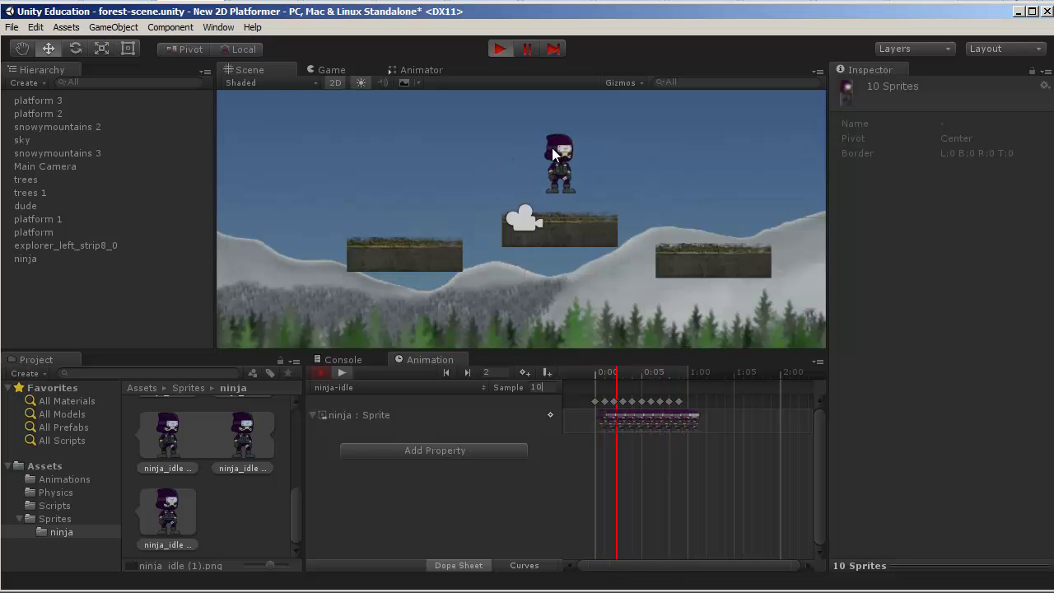
pyautogui.click(330, 70)
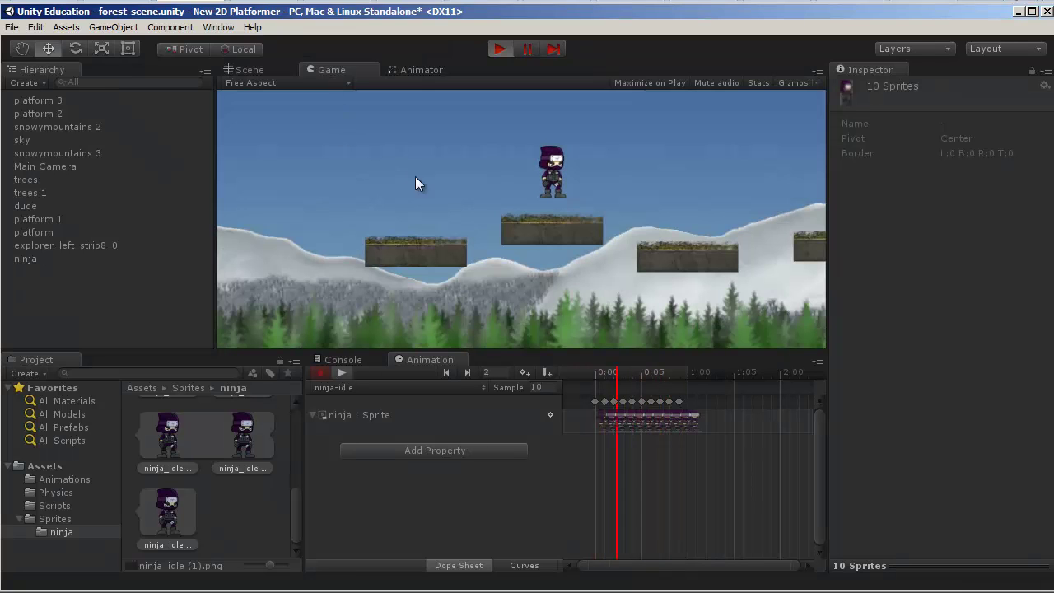
pyautogui.click(251, 70)
pyautogui.scroll(4, 547, 136)
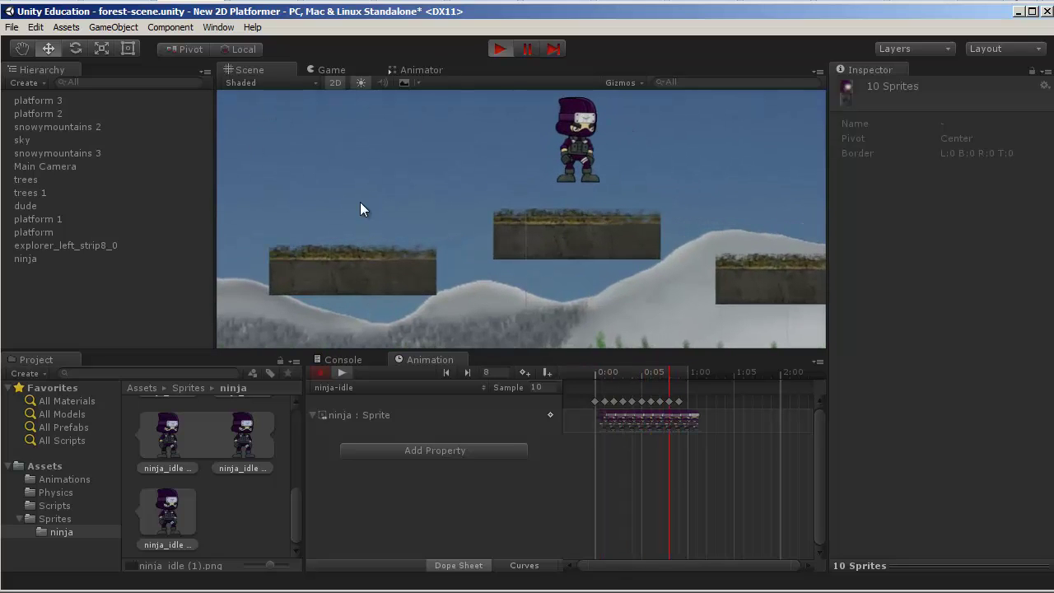
pyautogui.click(341, 373)
pyautogui.press('q')
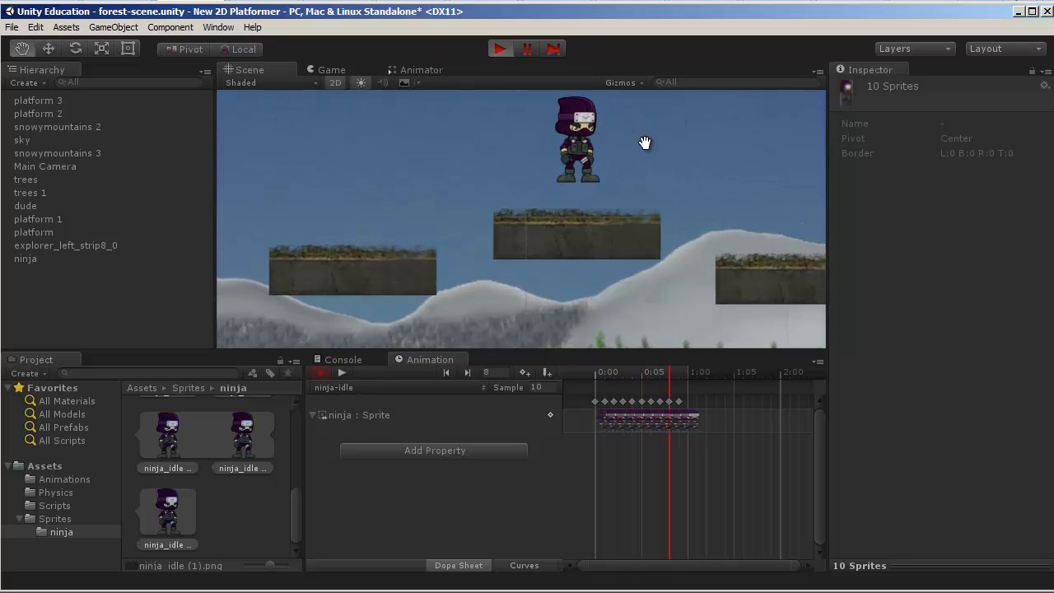
pyautogui.moveTo(645, 143); pyautogui.dragTo(567, 212)
pyautogui.press('w')
pyautogui.scroll(5, 565, 226)
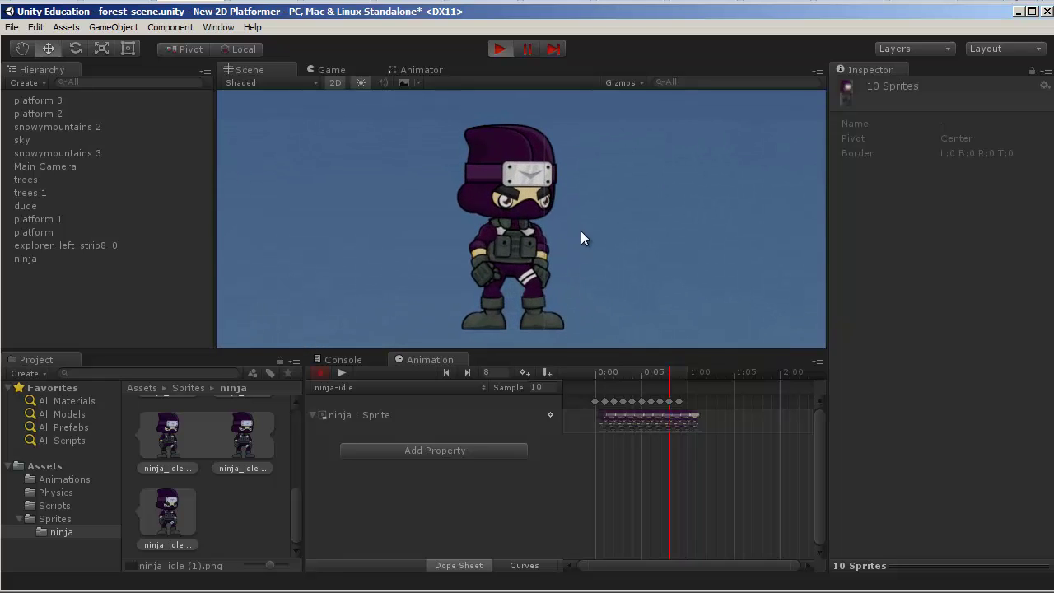
pyautogui.click(340, 374)
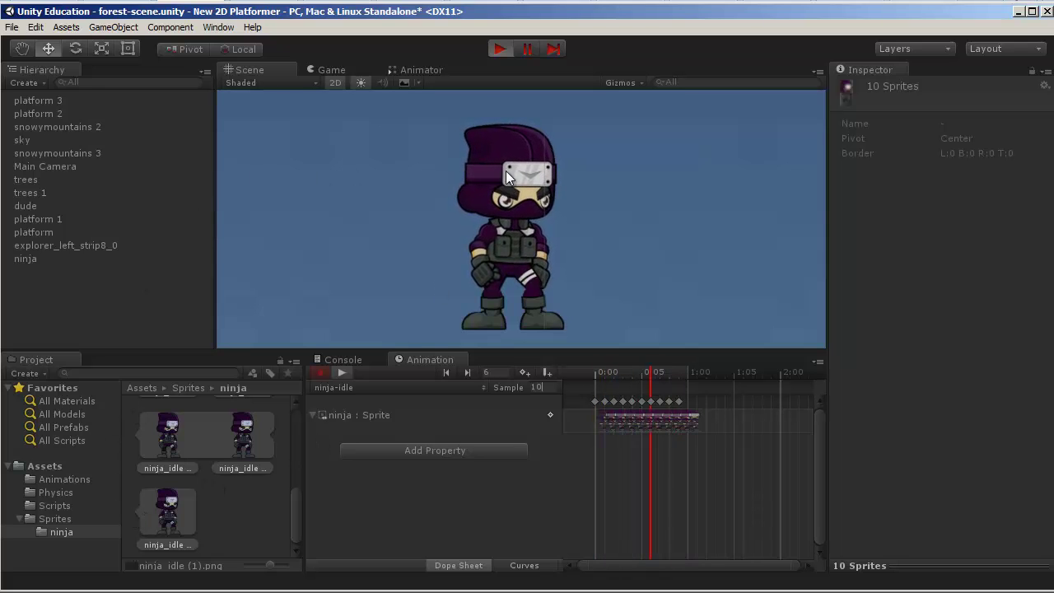
pyautogui.click(501, 50)
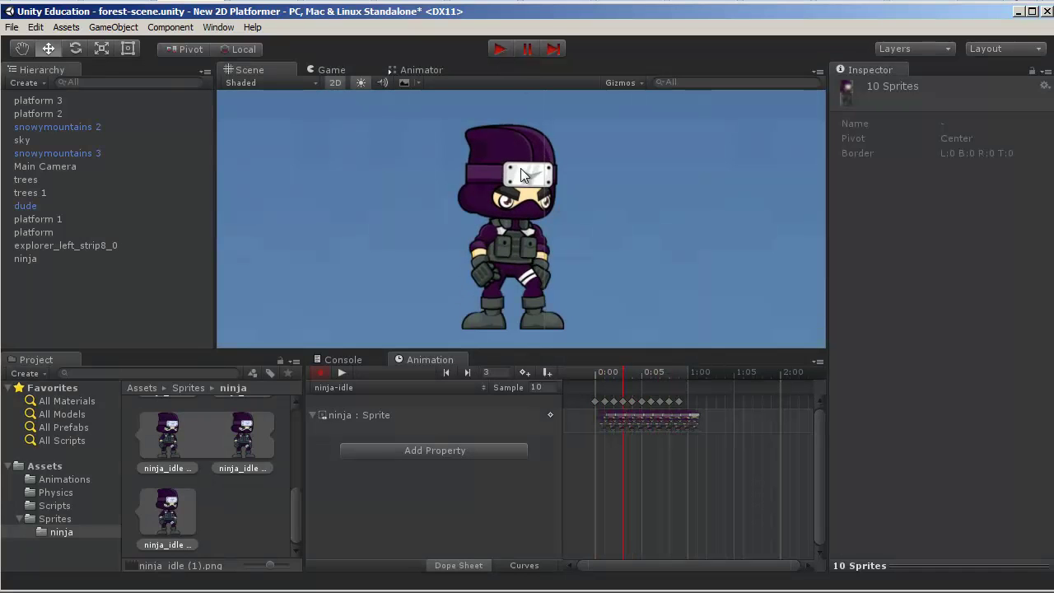